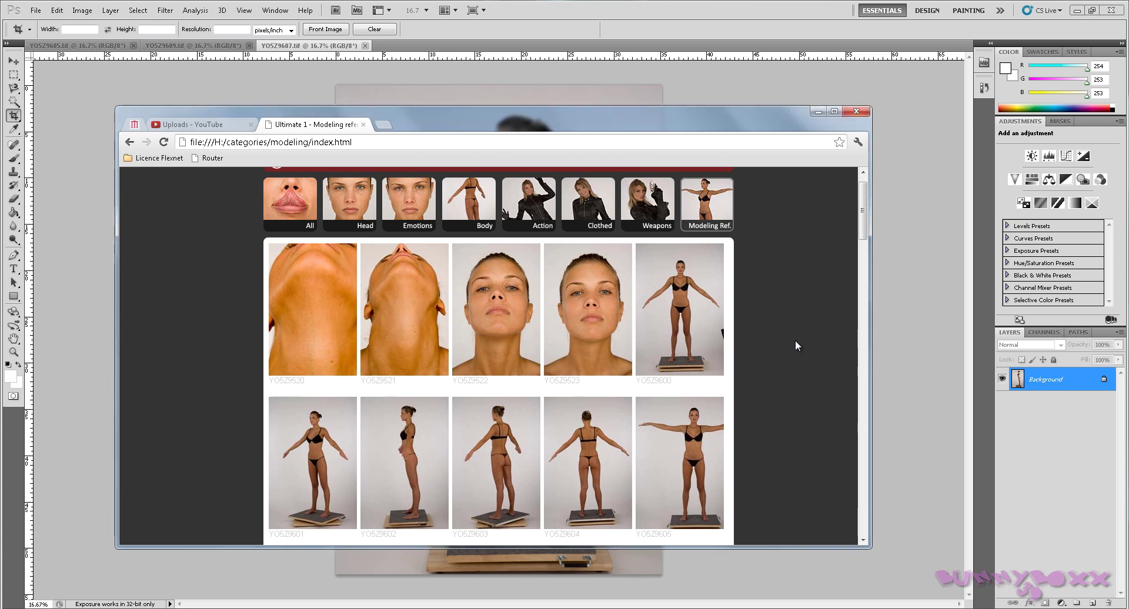
# Go to the Ballistic Publishing website from the gallery header's /BALLISTIC/ link
pyautogui.scroll(1, 793, 340)
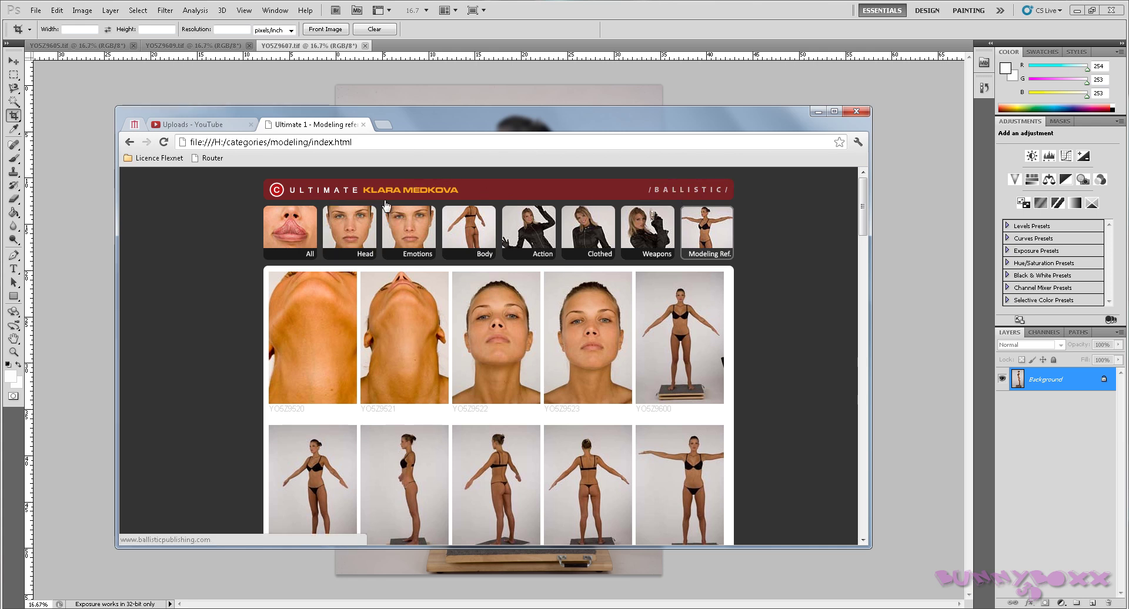
pyautogui.click(661, 194)
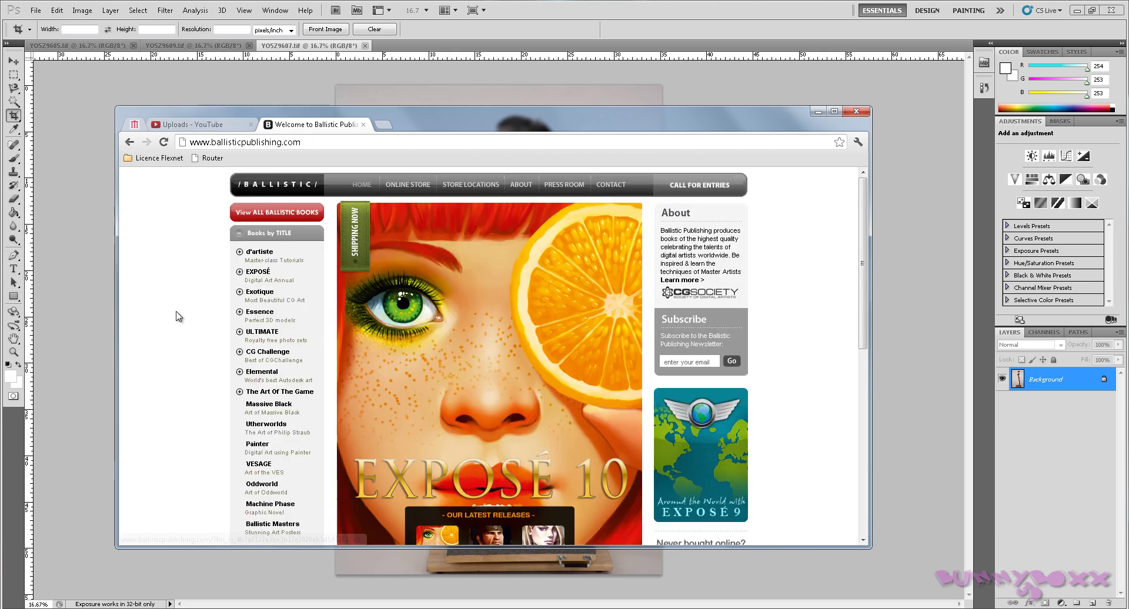
# Open the Ultimate 01: Klara Medkova product page from the Ultimate Series list
pyautogui.scroll(-4, 194, 316)
pyautogui.scroll(1, 201, 312)
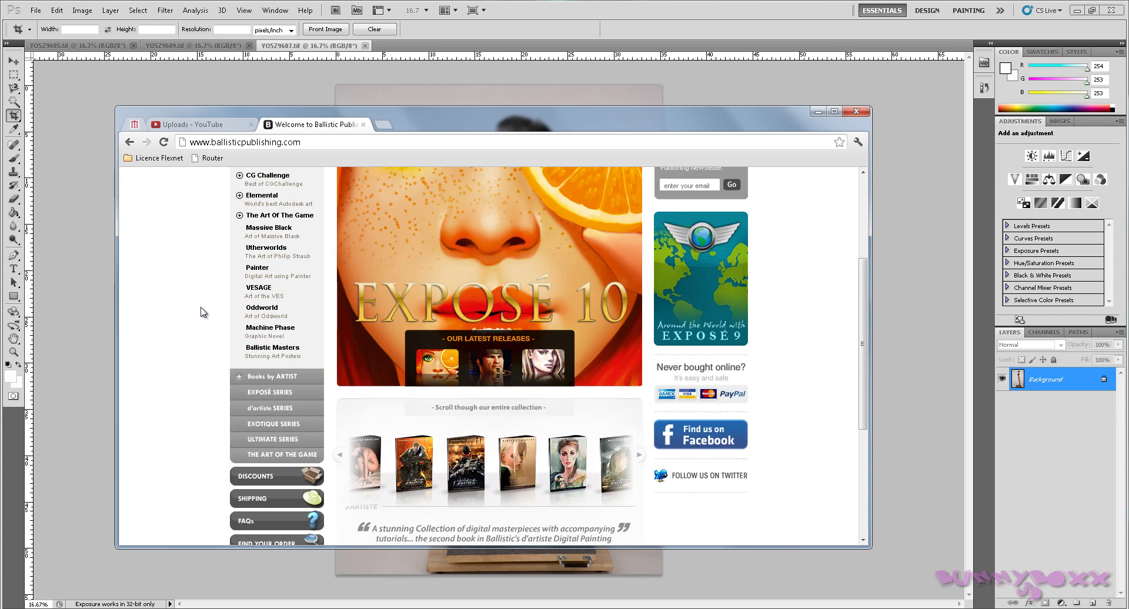
pyautogui.click(293, 444)
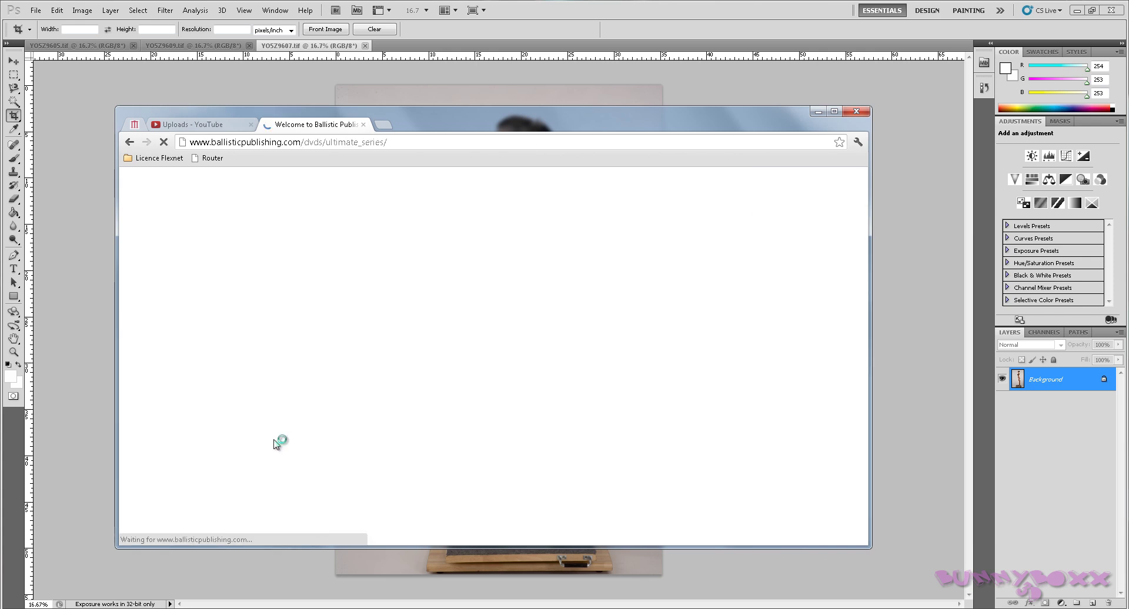
pyautogui.scroll(-3, 391, 353)
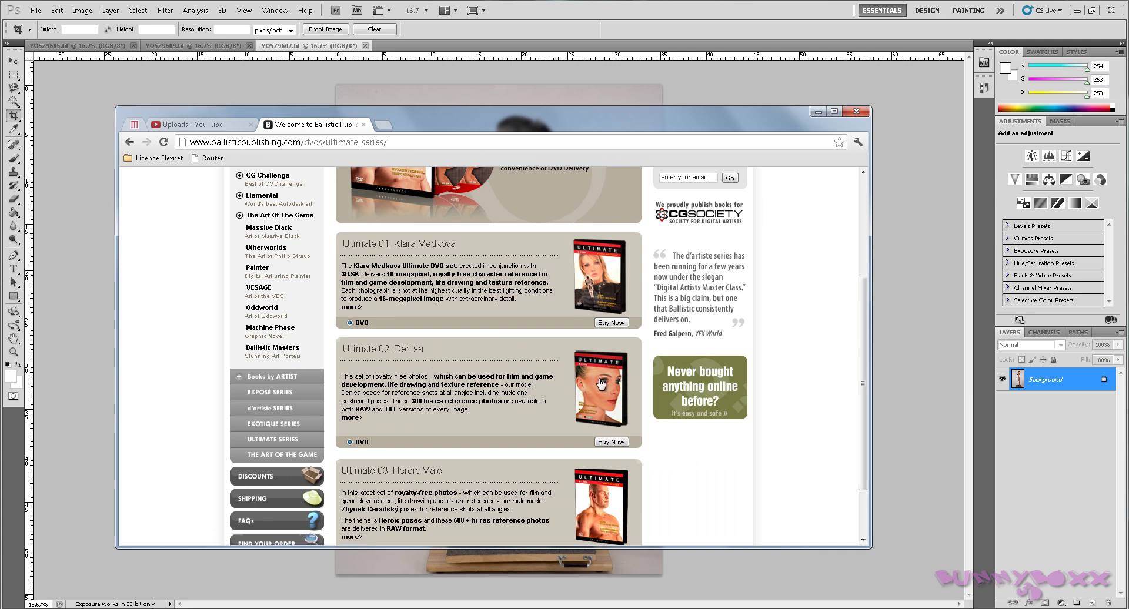
pyautogui.scroll(-1, 601, 383)
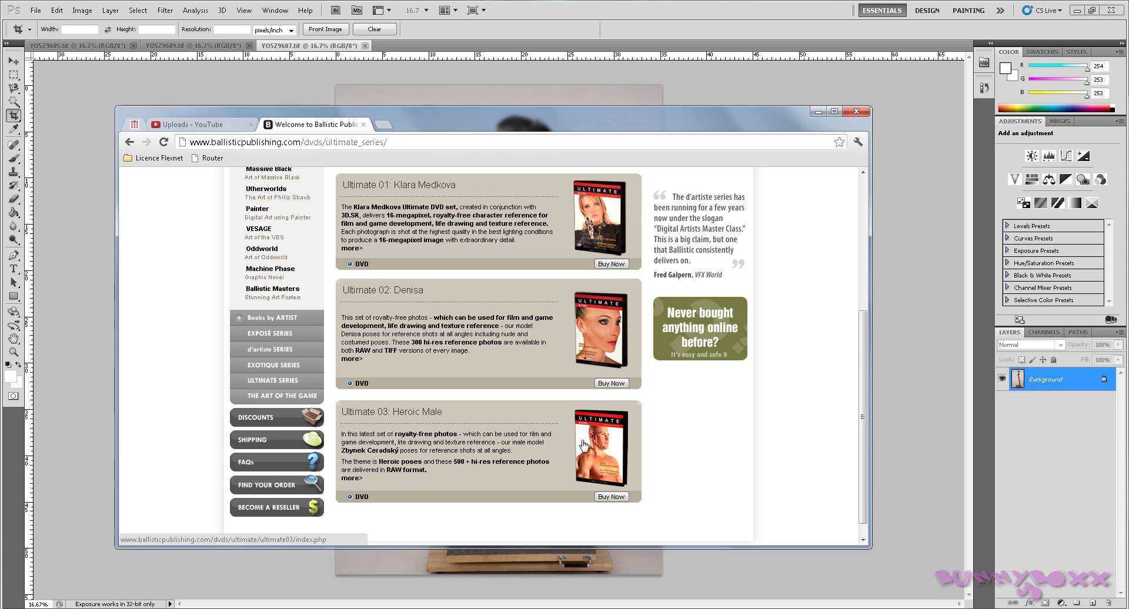
pyautogui.scroll(1, 569, 452)
pyautogui.scroll(1, 569, 451)
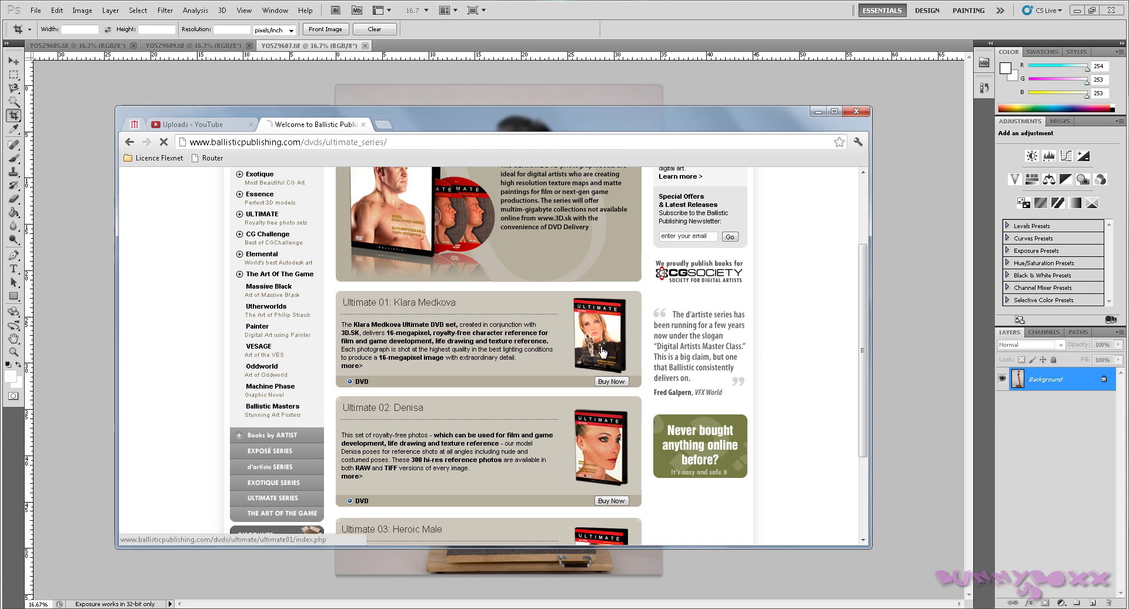
pyautogui.click(453, 353)
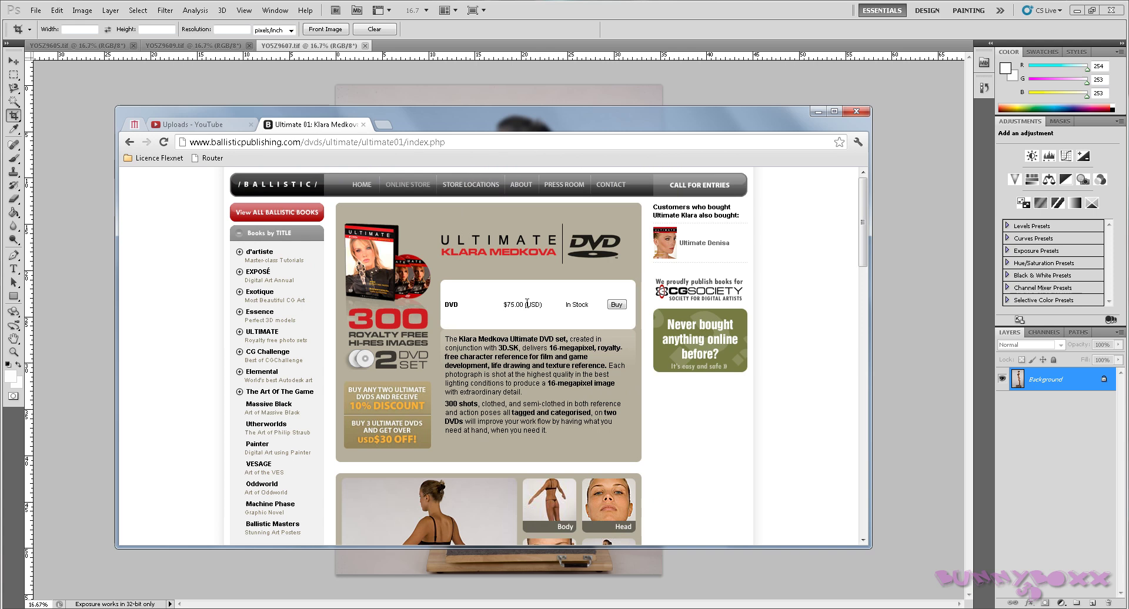
# Browse the Klara Medkova product page, then go back twice toward the local gallery
pyautogui.scroll(-1, 557, 317)
pyautogui.scroll(-5, 551, 306)
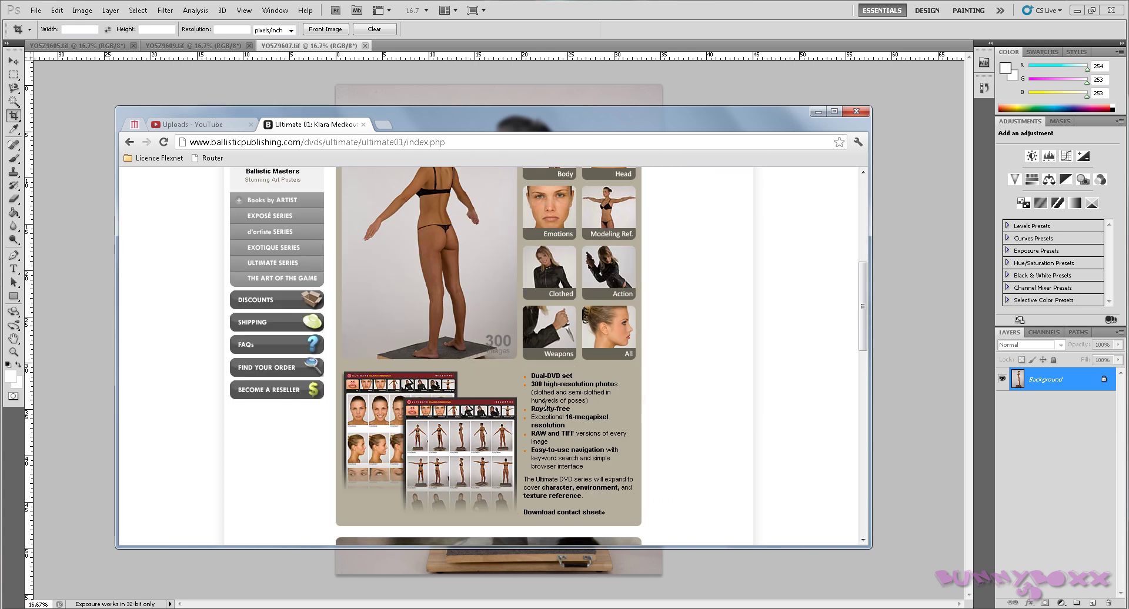
pyautogui.scroll(-3, 575, 416)
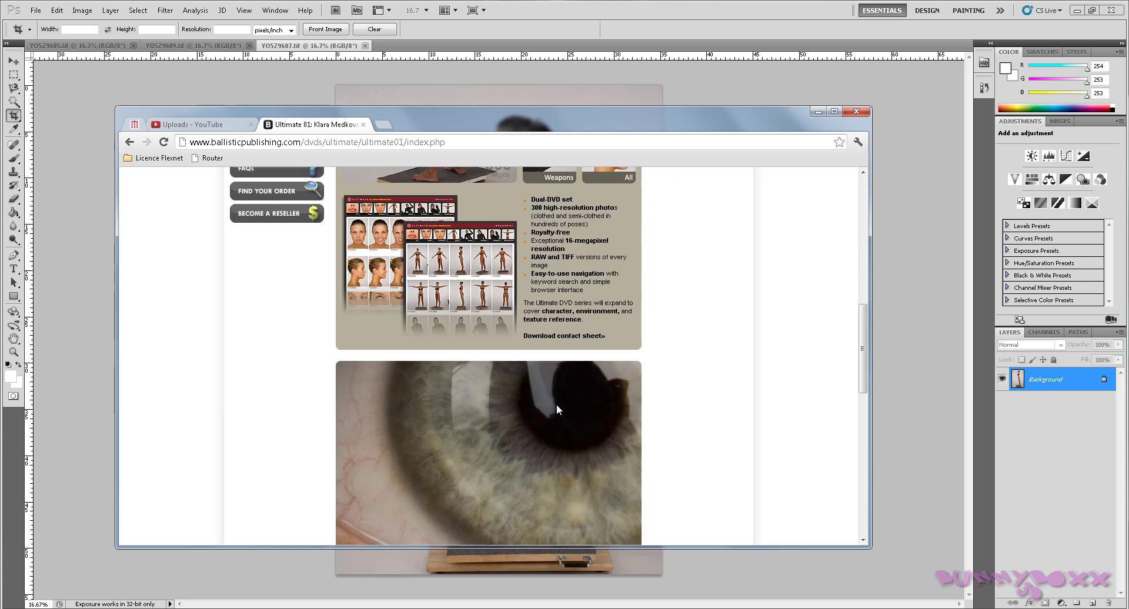
pyautogui.scroll(5, 556, 404)
pyautogui.scroll(2, 479, 370)
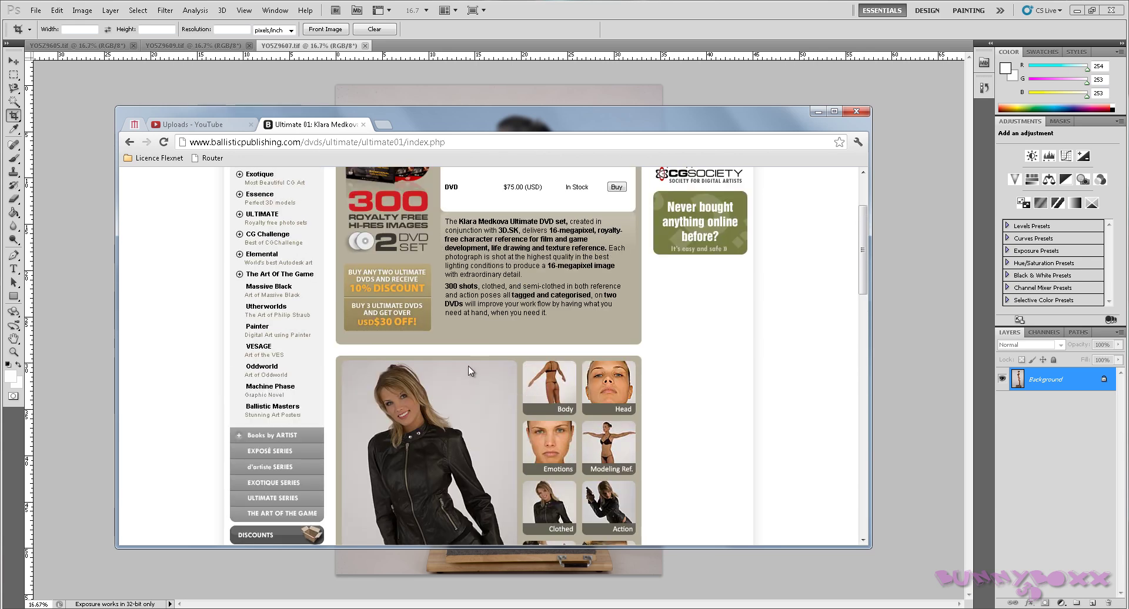
pyautogui.scroll(-2, 488, 376)
pyautogui.scroll(-2, 496, 379)
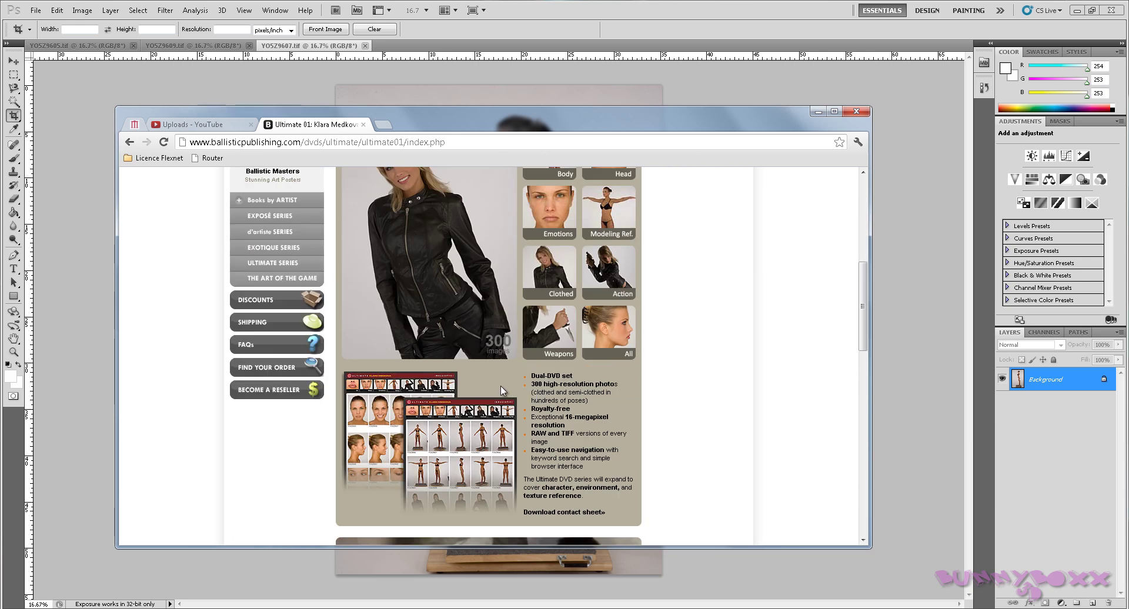
pyautogui.scroll(6, 499, 382)
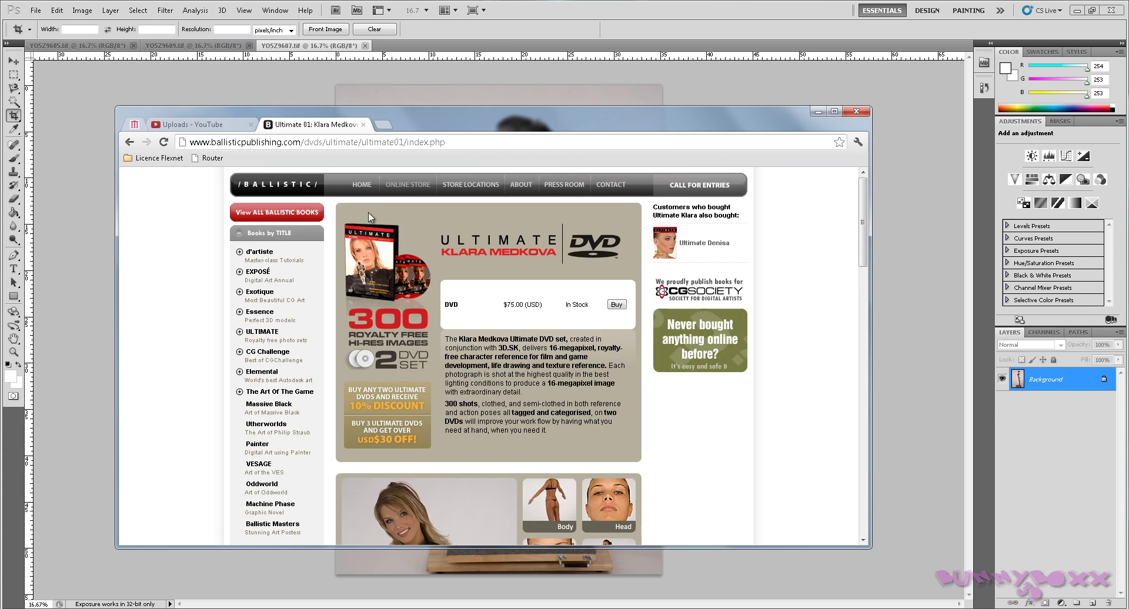
pyautogui.click(129, 143)
pyautogui.click(129, 143)
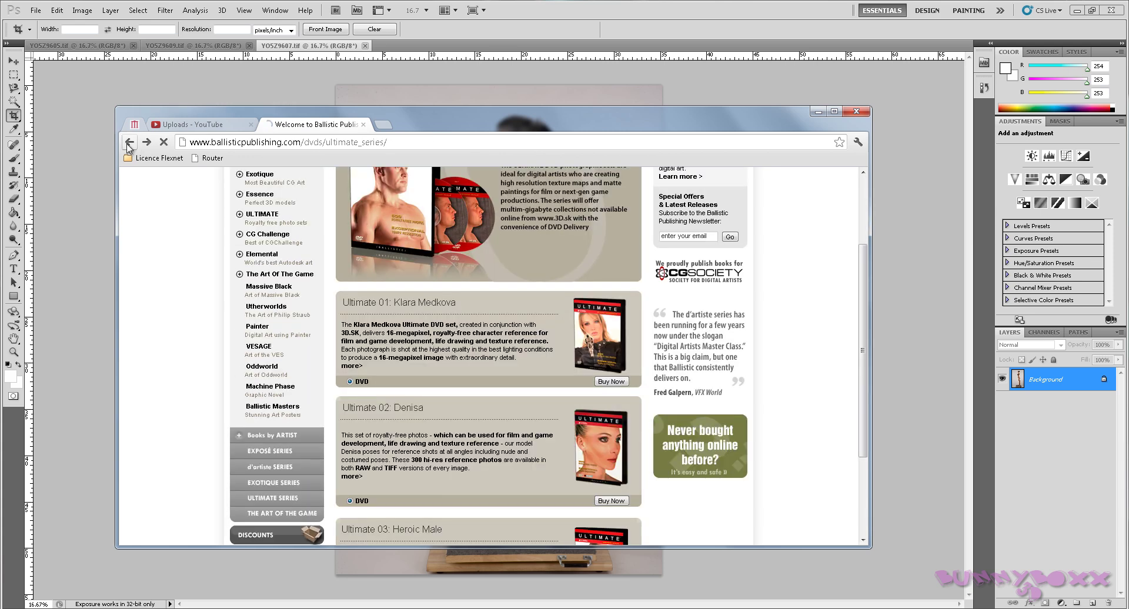
# Return to the local gallery, open the Body category and scroll down to the T-pose photos
pyautogui.click(129, 143)
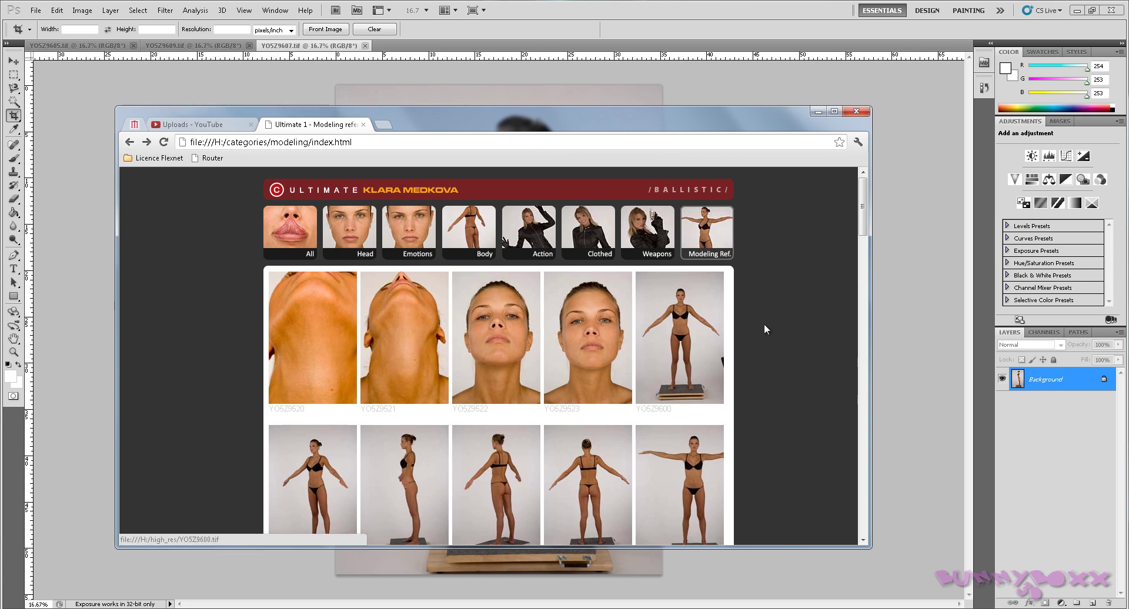
pyautogui.click(469, 249)
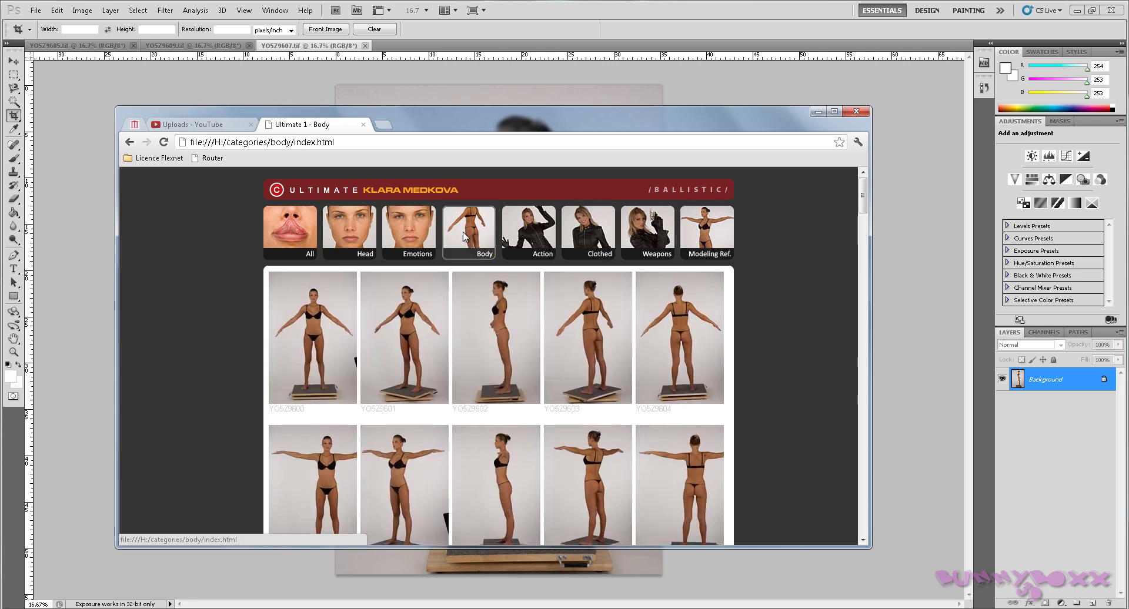
pyautogui.scroll(-1, 202, 348)
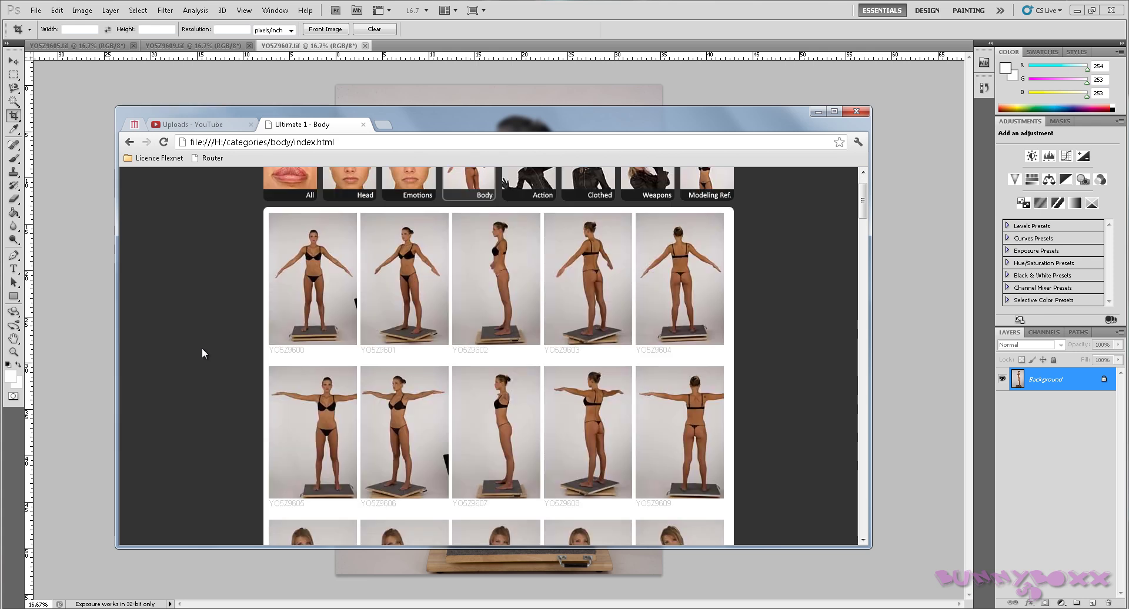
pyautogui.scroll(-1, 234, 341)
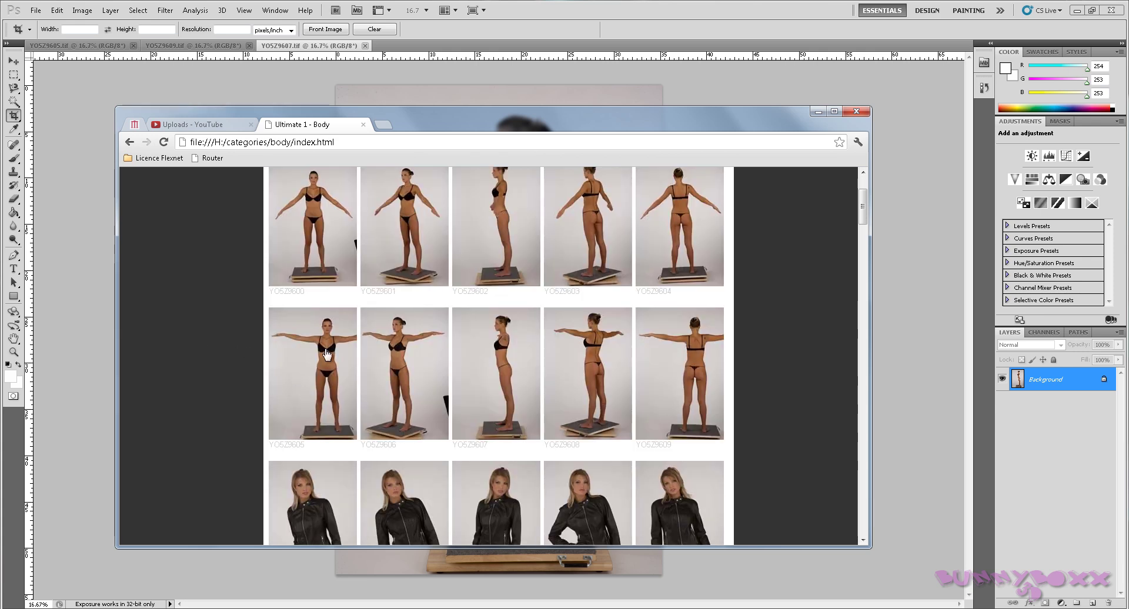
pyautogui.scroll(-1, 249, 355)
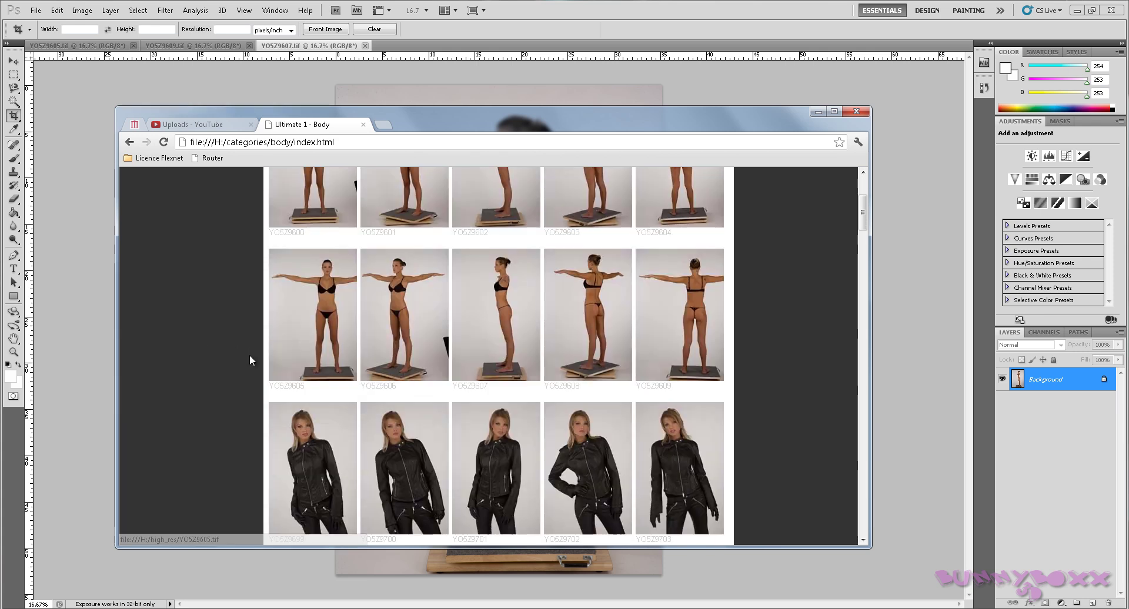
pyautogui.scroll(1, 249, 354)
pyautogui.scroll(1, 249, 354)
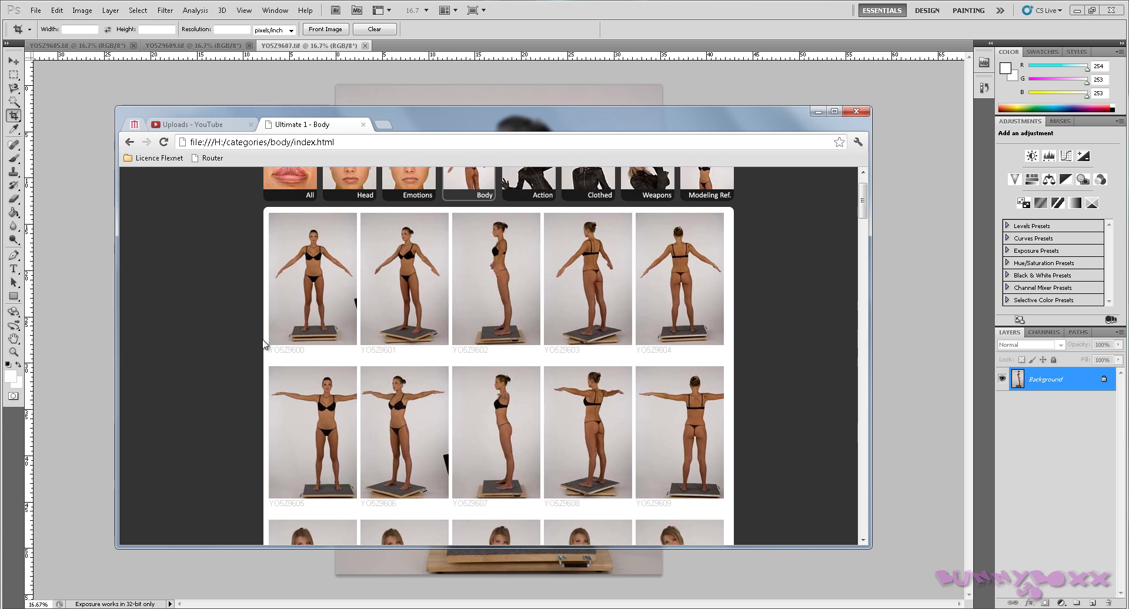
pyautogui.scroll(-1, 263, 344)
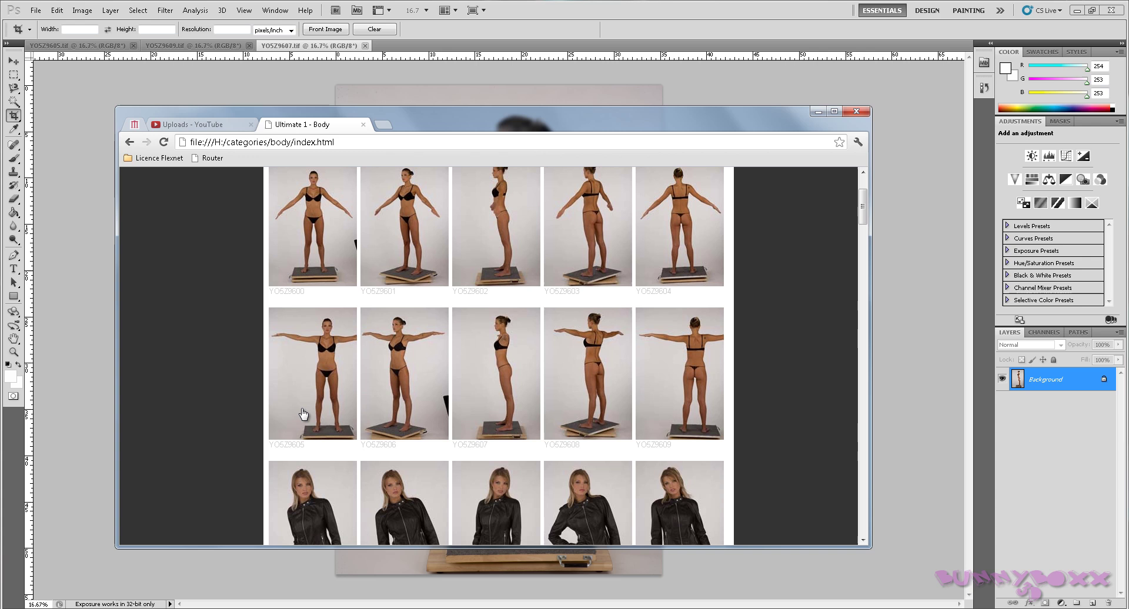
pyautogui.scroll(-2, 609, 415)
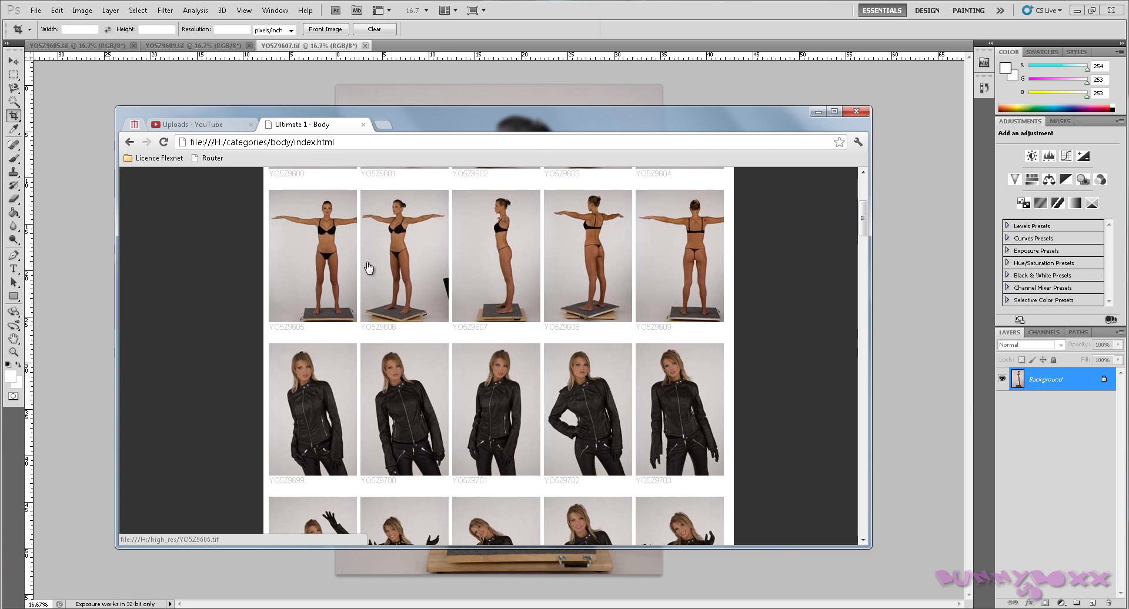
# Switch to Photoshop and bring the side-view photo YO5Z9607 to the front
pyautogui.hotkey('alt', 'Tab')
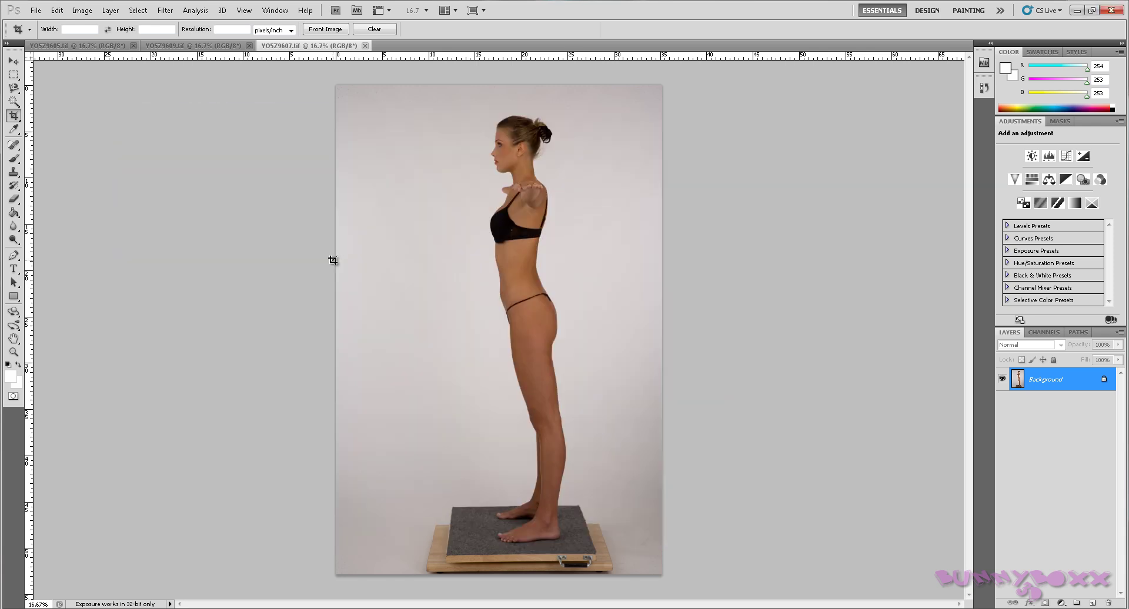
pyautogui.click(185, 47)
pyautogui.click(110, 46)
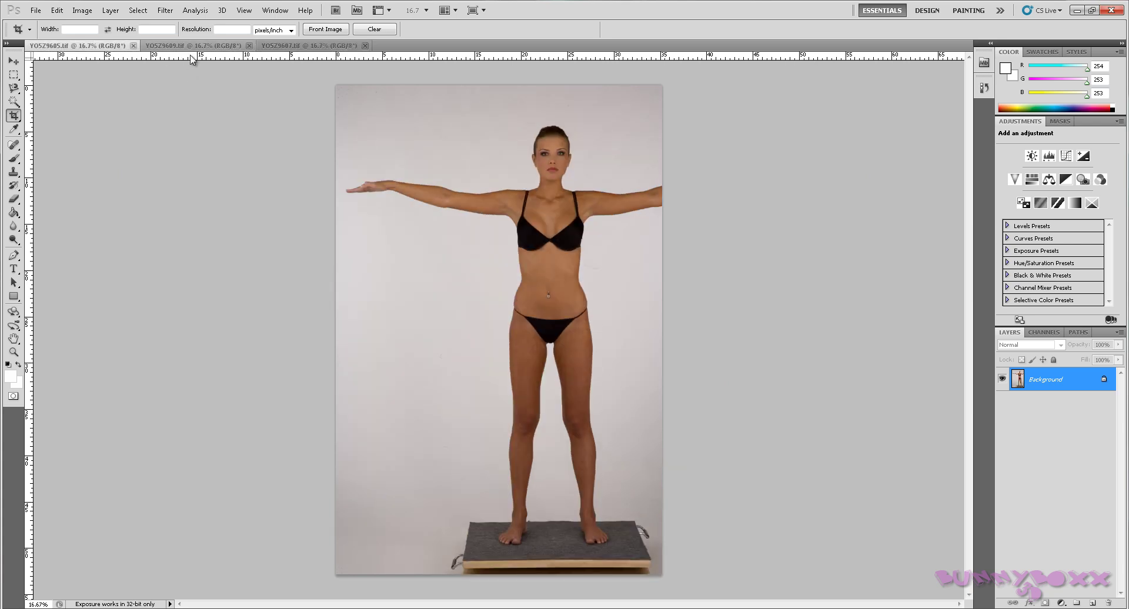
pyautogui.click(208, 47)
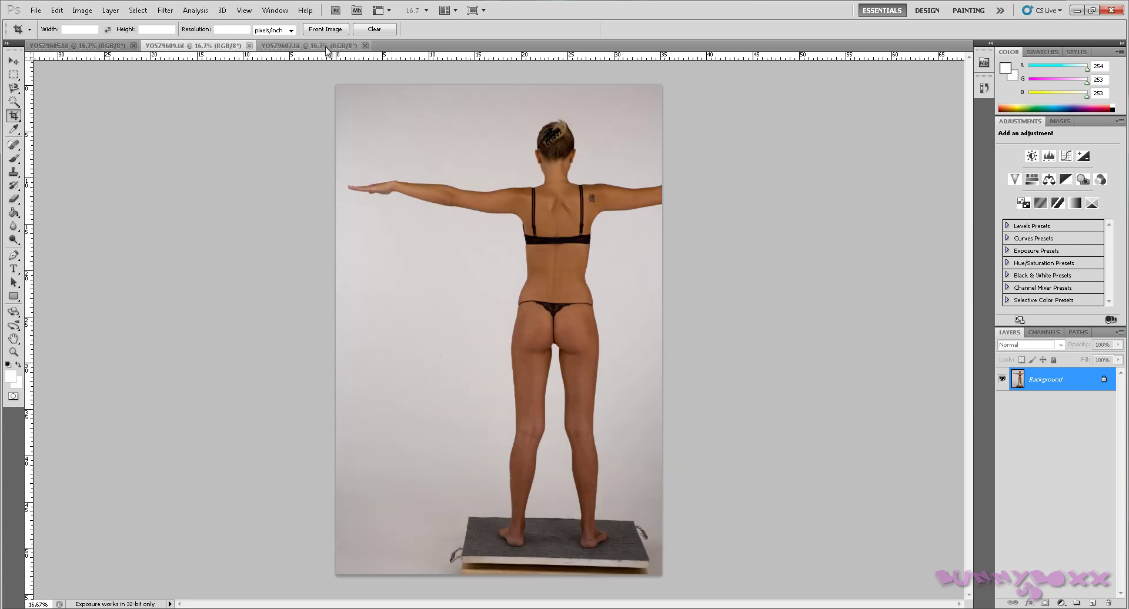
pyautogui.click(327, 47)
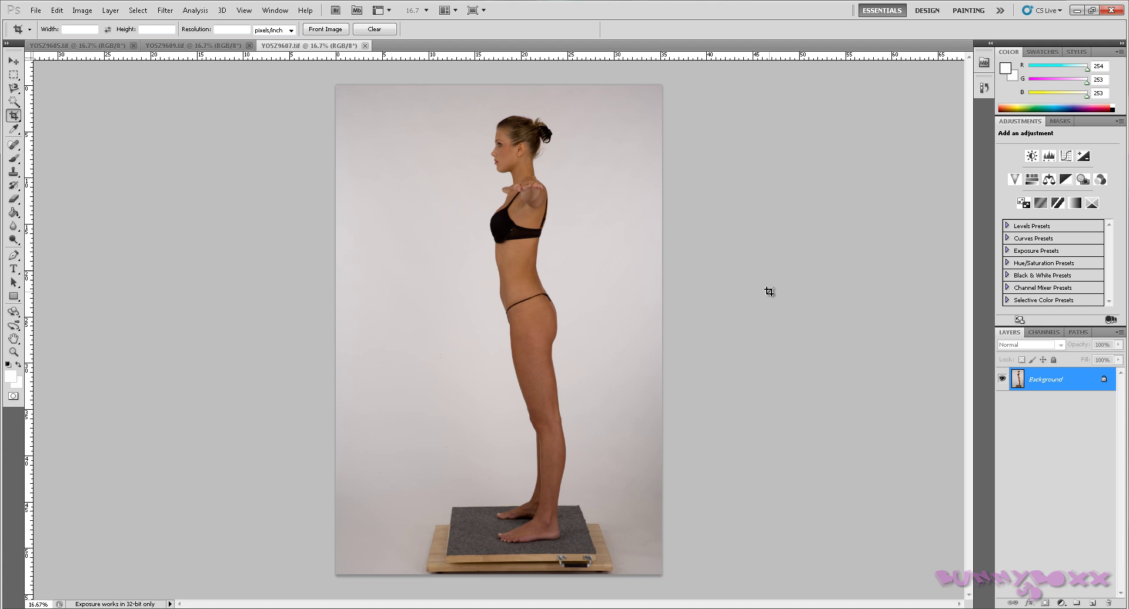
# Select the Move tool for moving layer contents
pyautogui.click(13, 61)
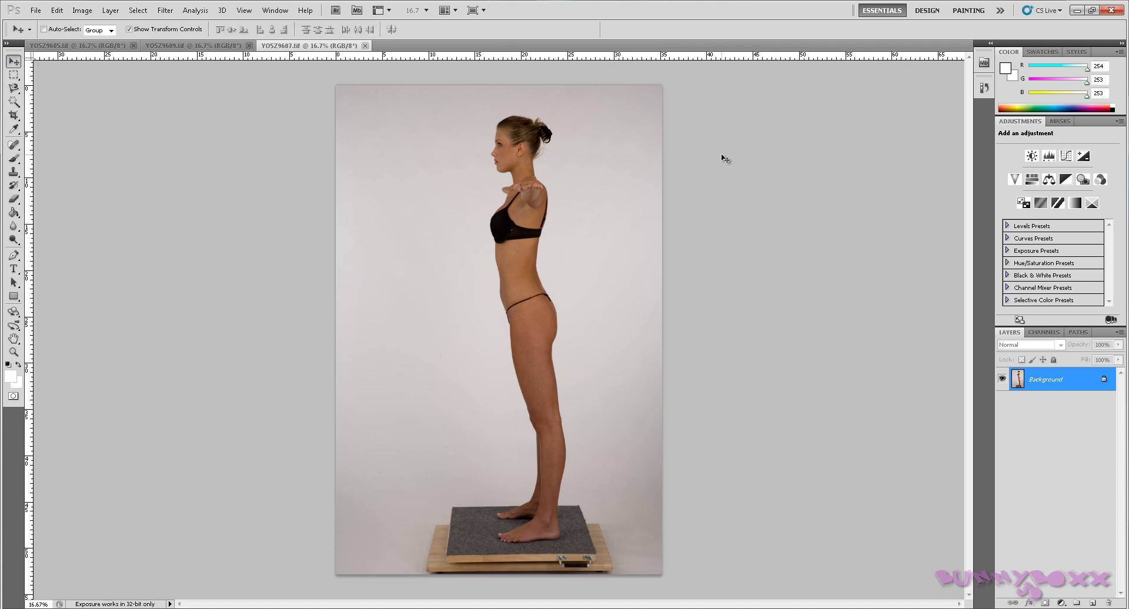
pyautogui.scroll(2, 739, 256)
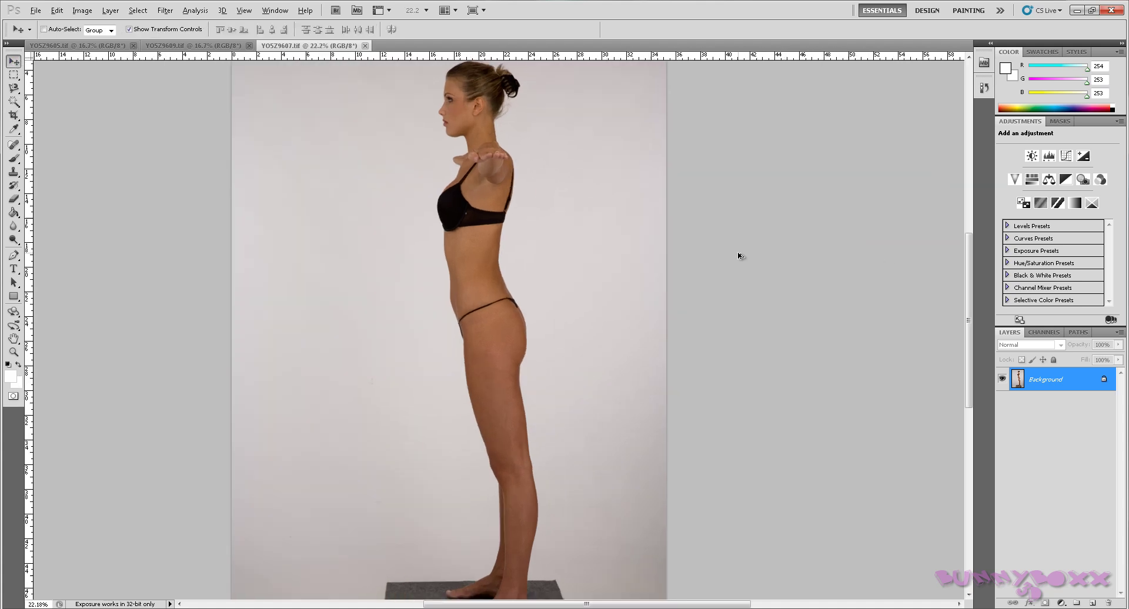
pyautogui.scroll(3, 739, 256)
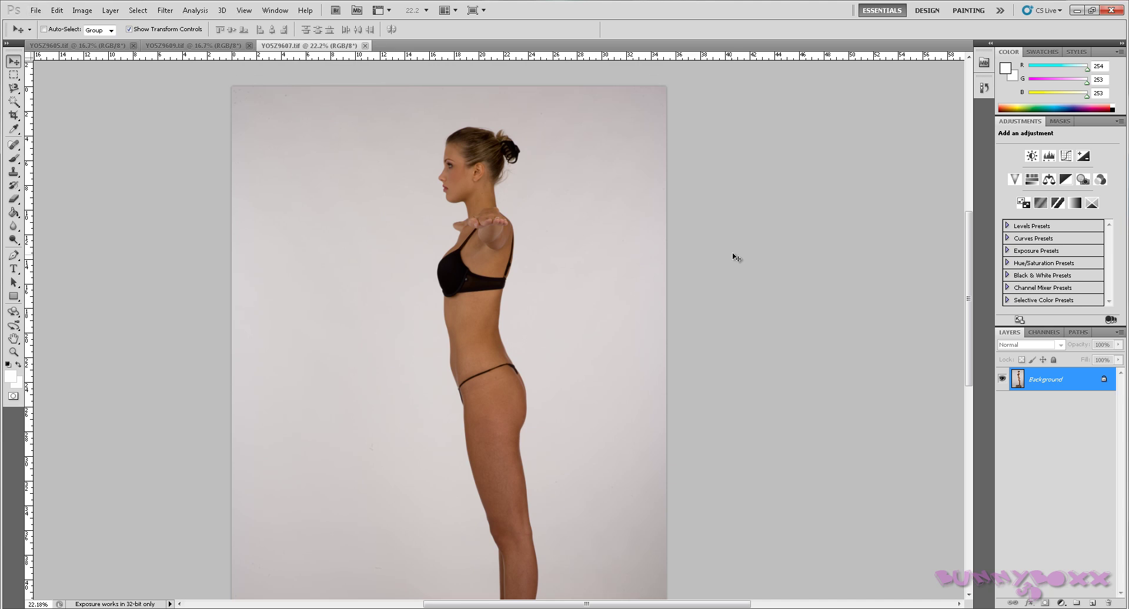
pyautogui.scroll(-2, 732, 258)
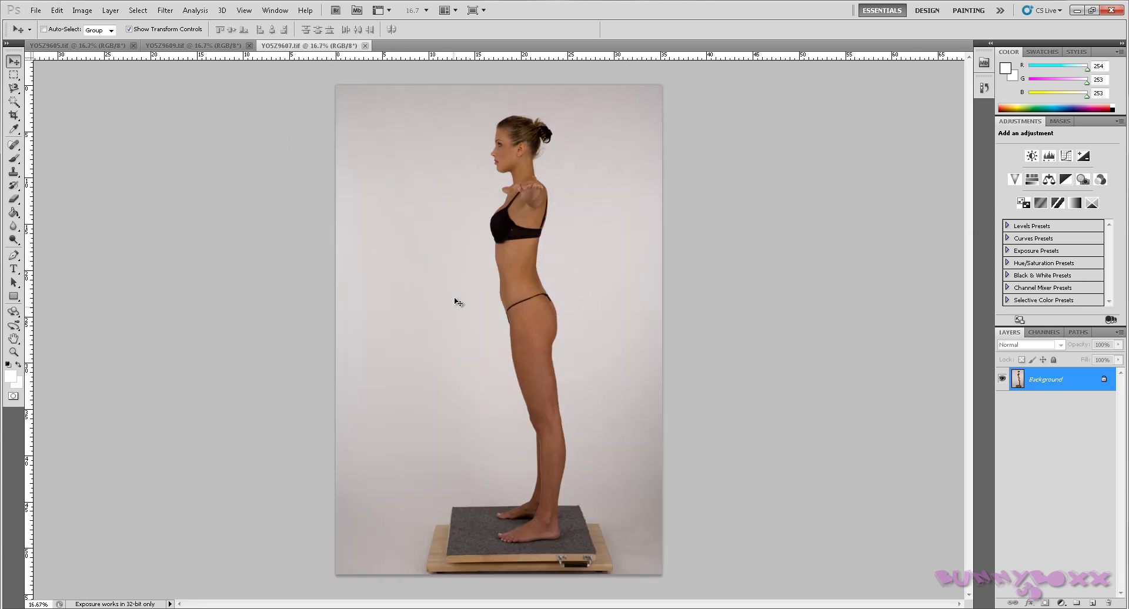
# Widen YO5Z9607.tif's canvas to 200 percent width, anchored middle-left
pyautogui.click(78, 10)
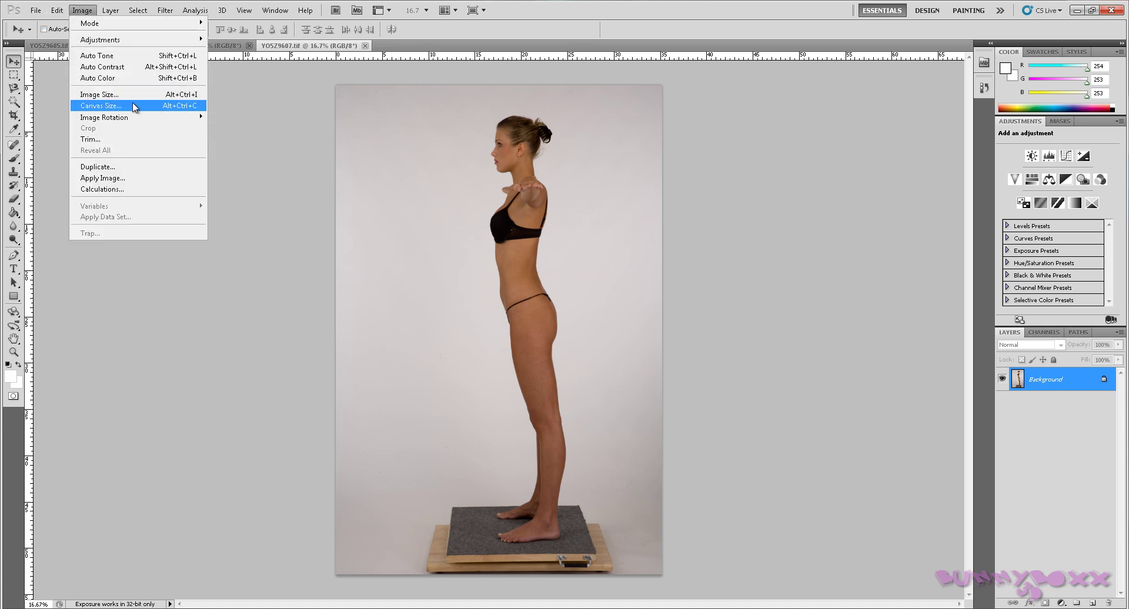
pyautogui.click(101, 106)
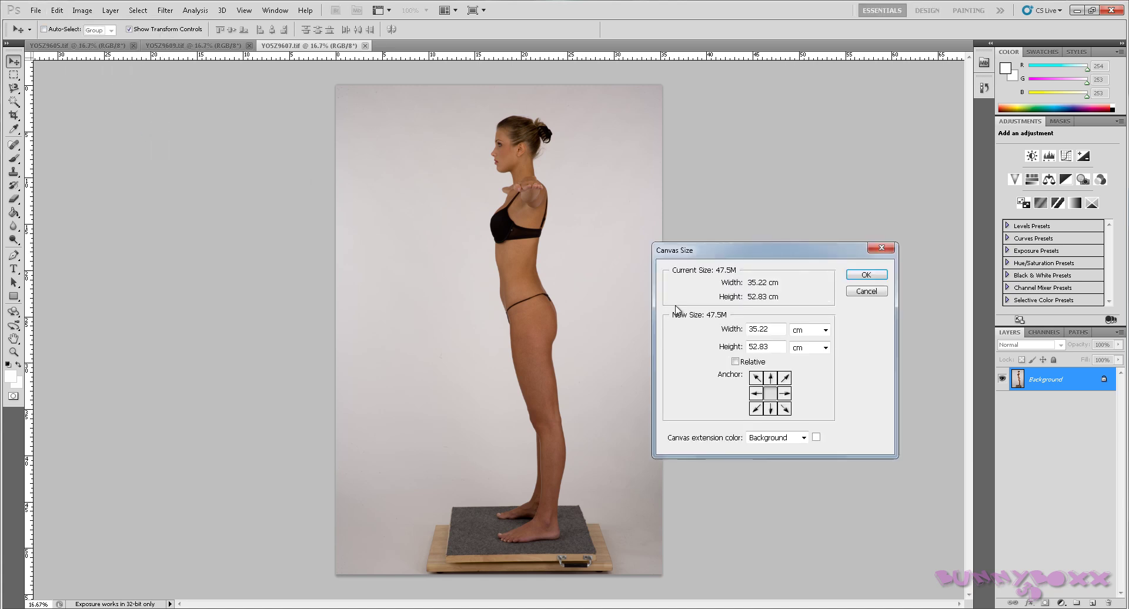
pyautogui.click(756, 393)
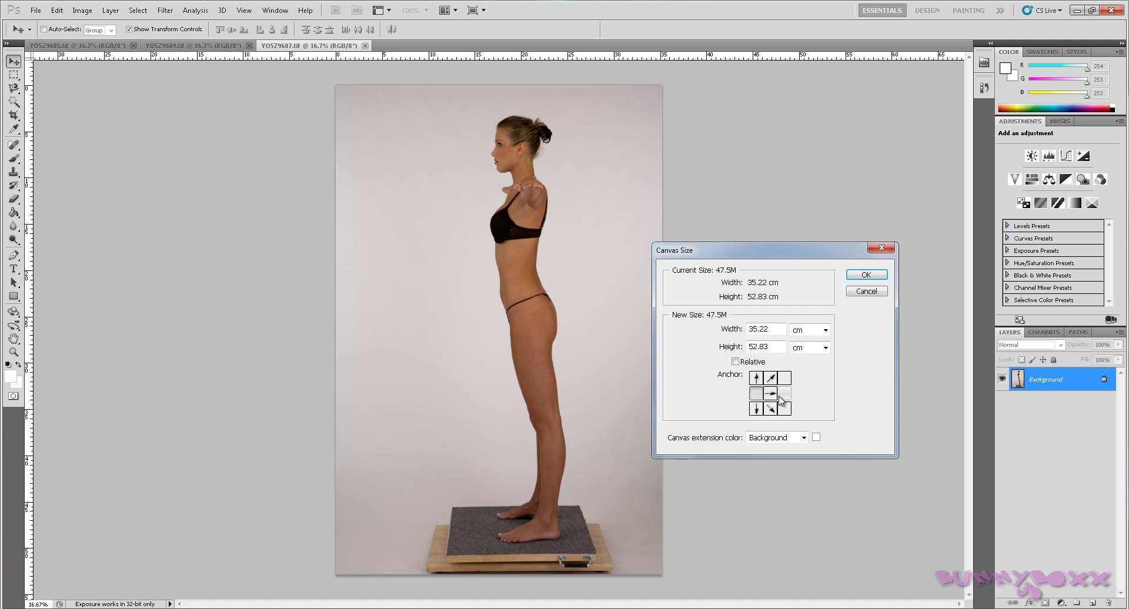
pyautogui.click(822, 331)
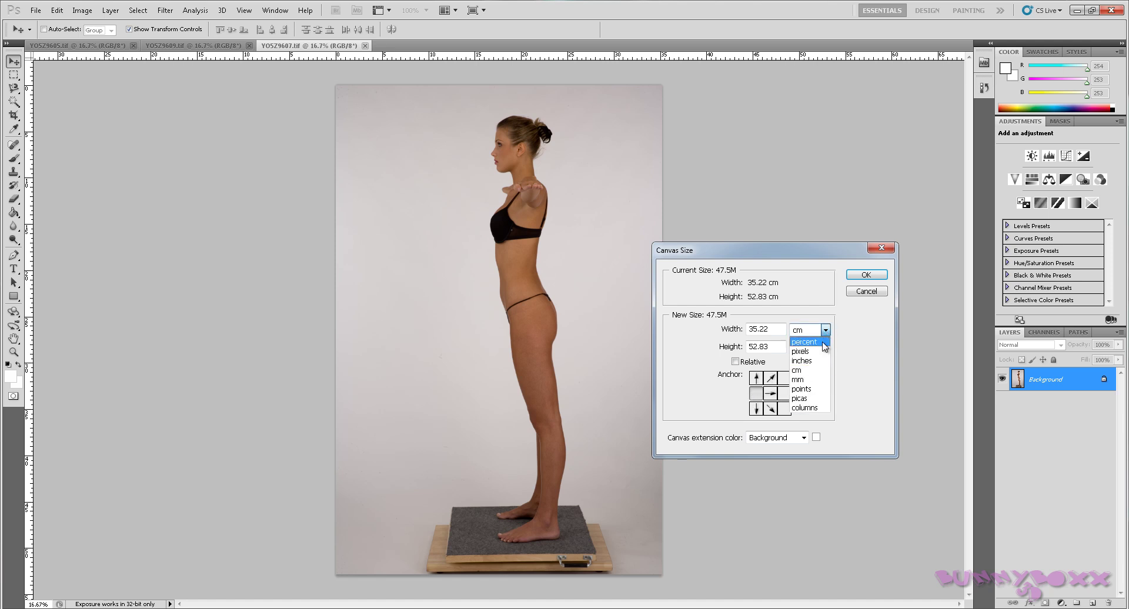
pyautogui.click(805, 339)
pyautogui.hotkey('shift', 'Tab')
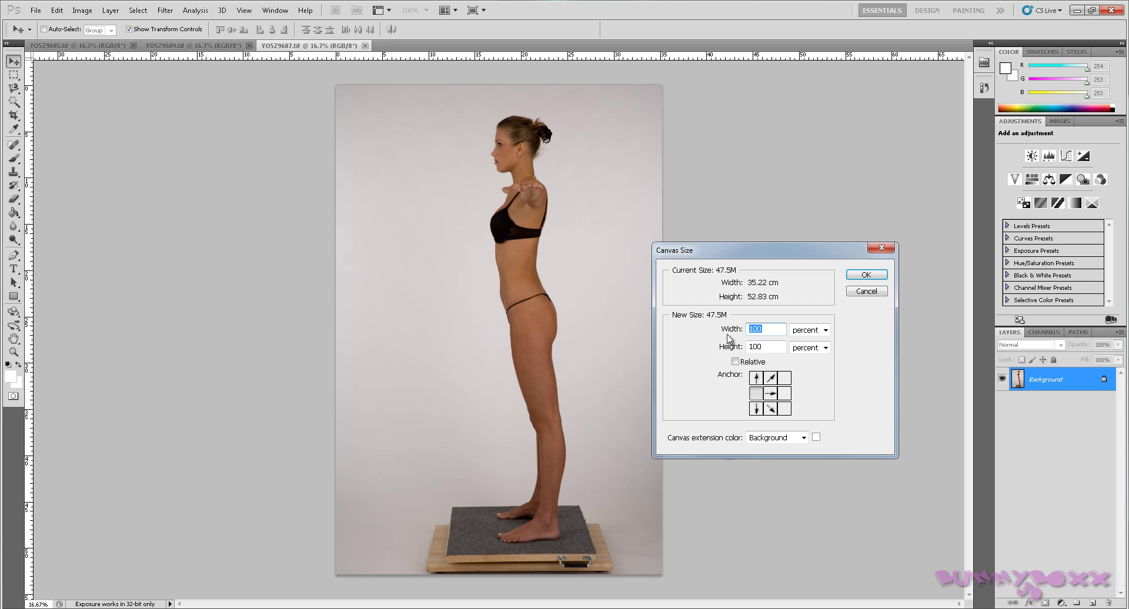
pyautogui.write('200')
pyautogui.press('Return')
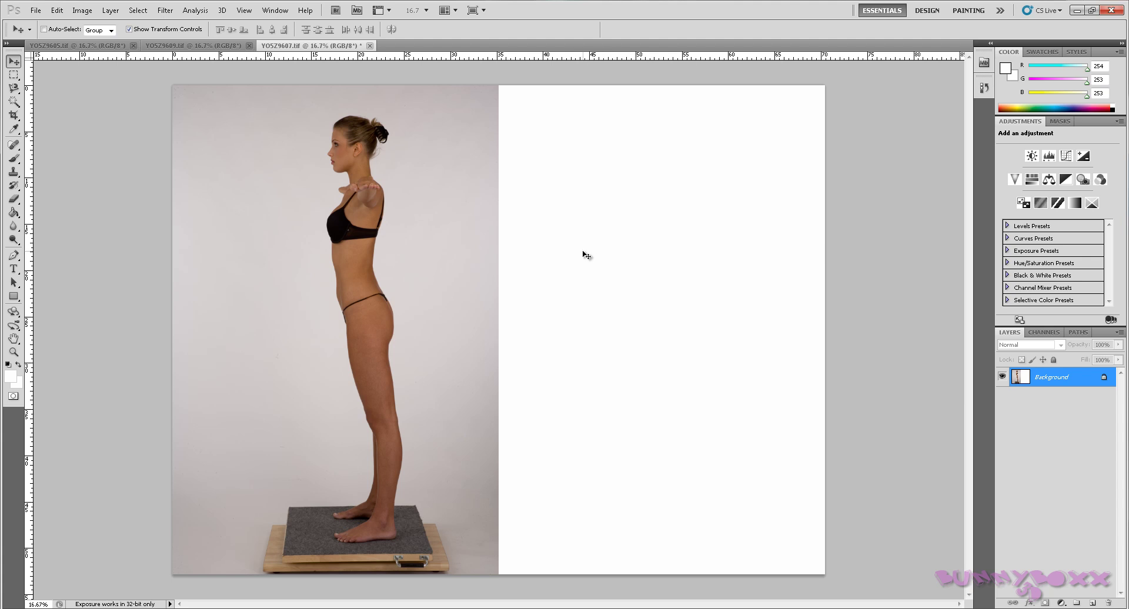
# Duplicate the front-pose photo's Background layer into YO5Z9607.tif
pyautogui.click(162, 46)
pyautogui.click(113, 47)
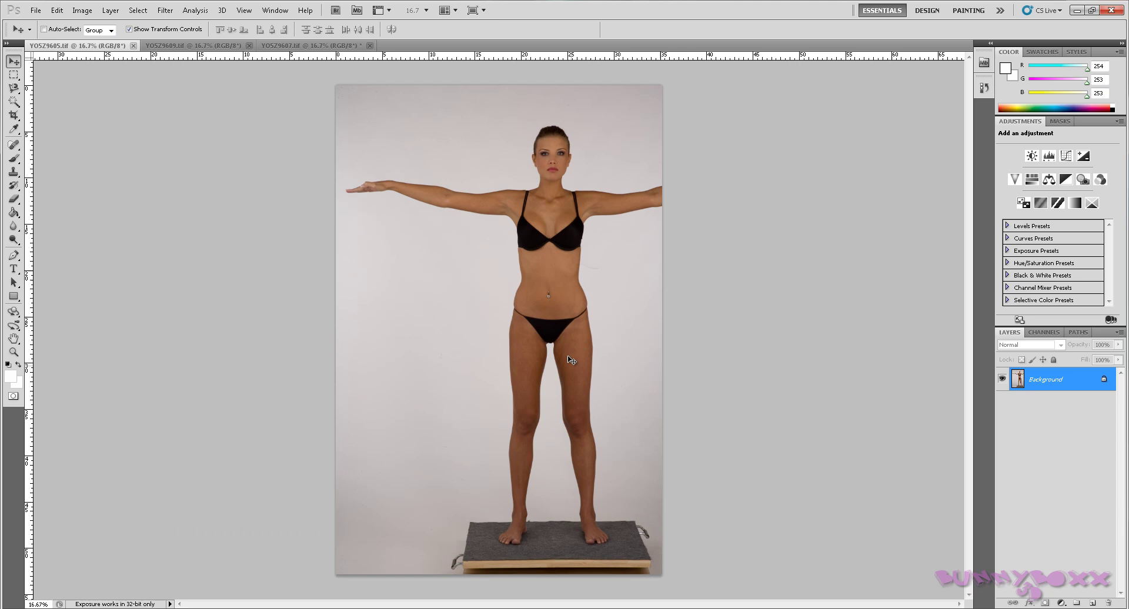
pyautogui.rightClick(1045, 383)
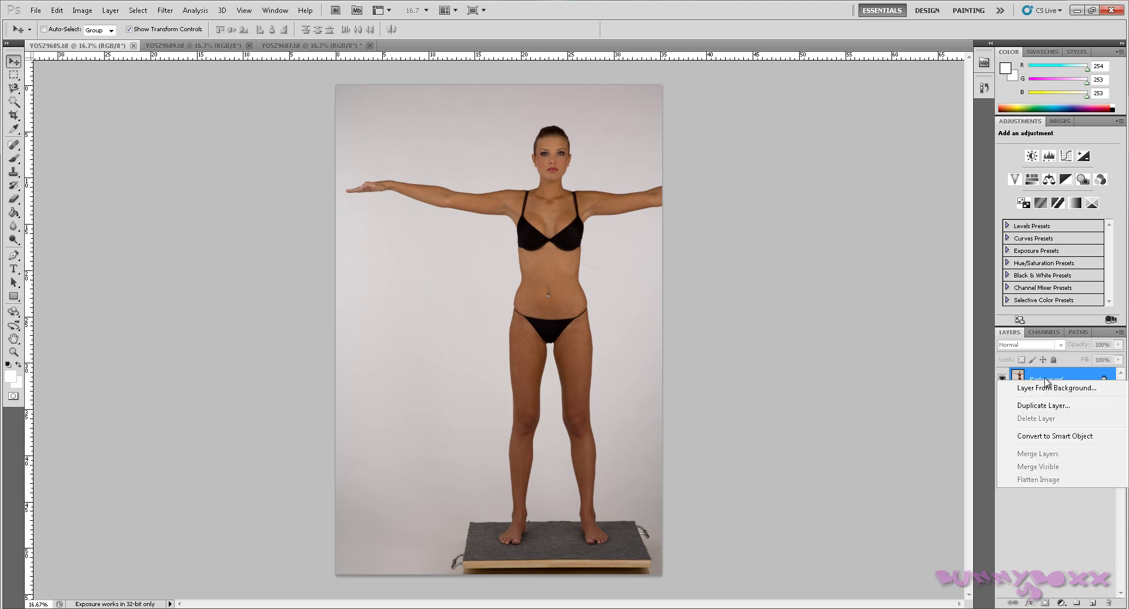
pyautogui.click(1048, 408)
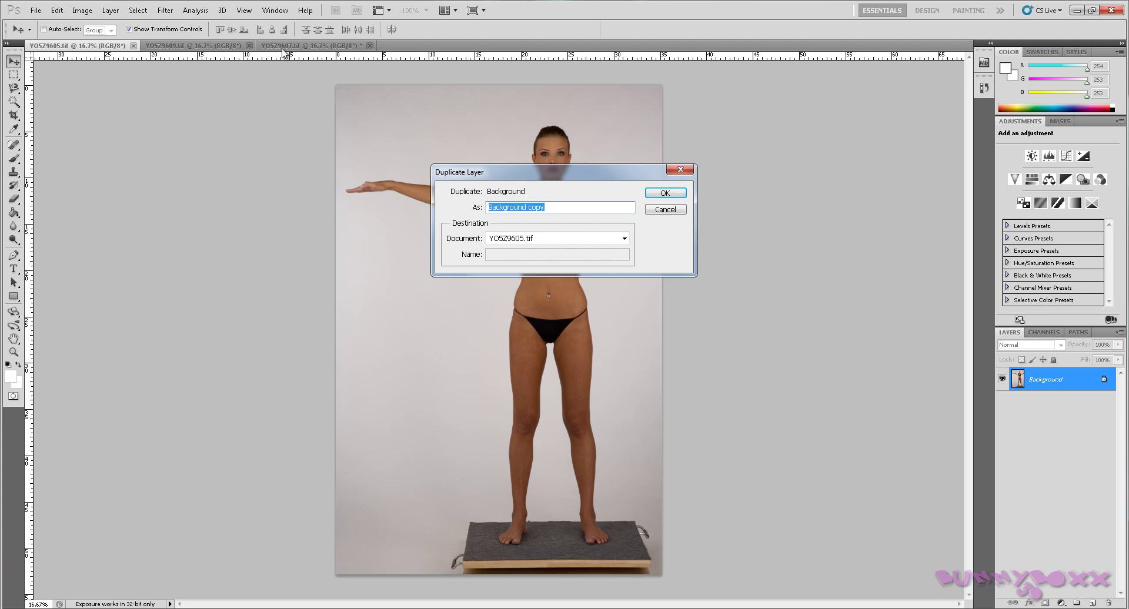
pyautogui.click(617, 238)
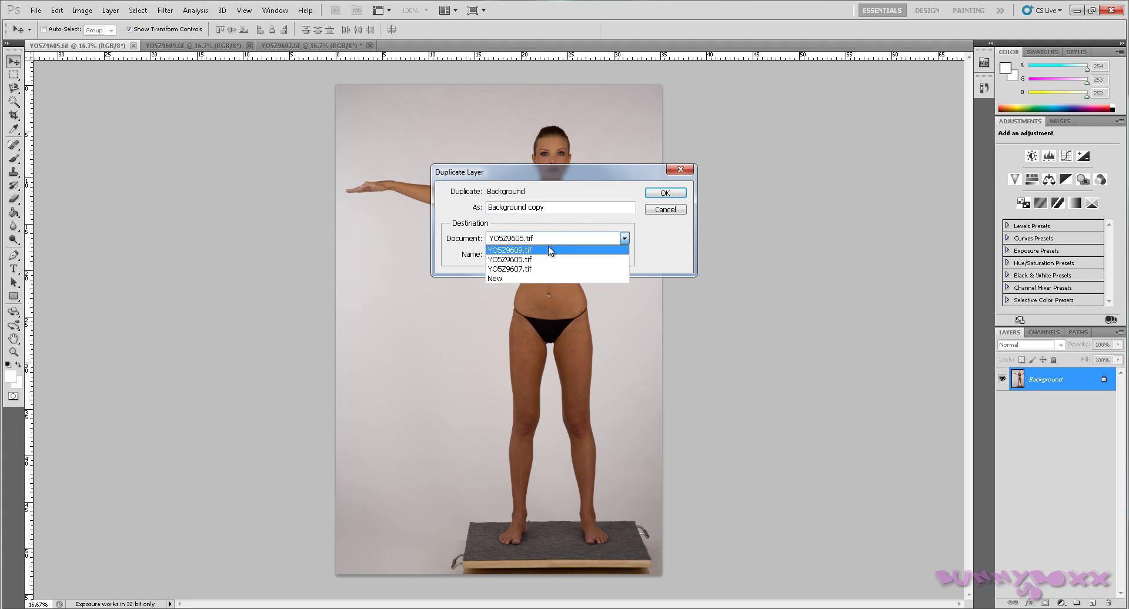
pyautogui.click(508, 269)
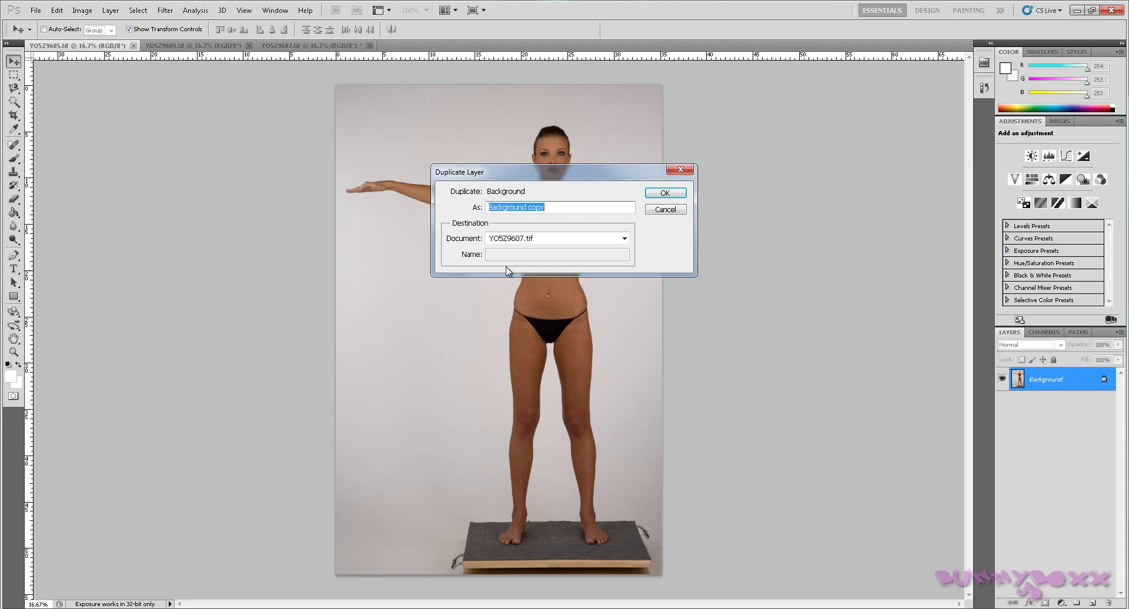
pyautogui.click(665, 193)
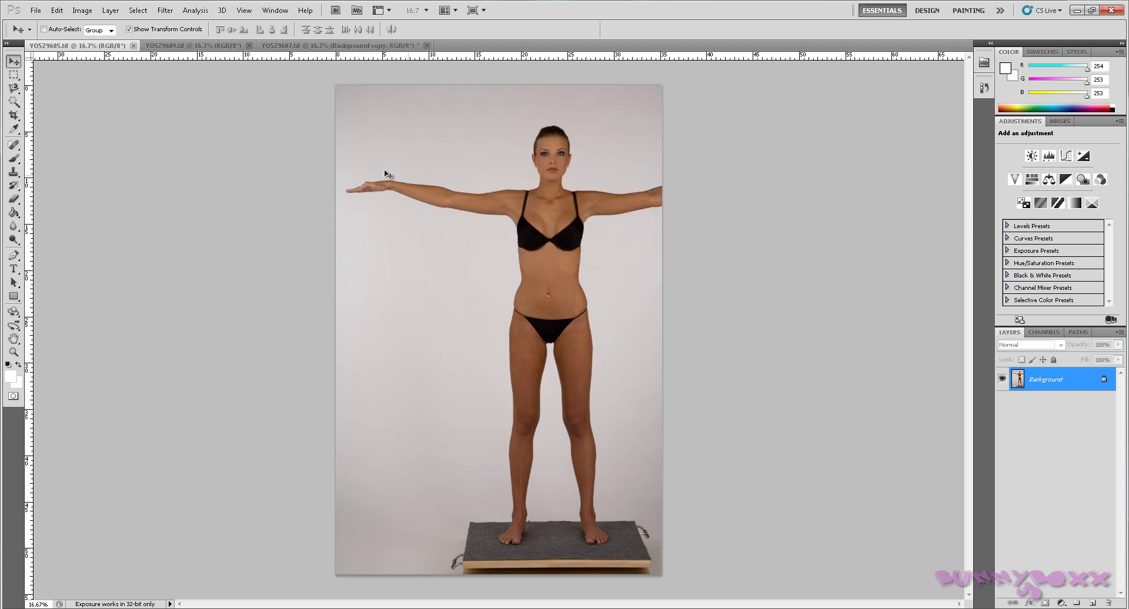
# Drag the front-pose copy into the right half and add a vertical guide at the seam
pyautogui.click(316, 47)
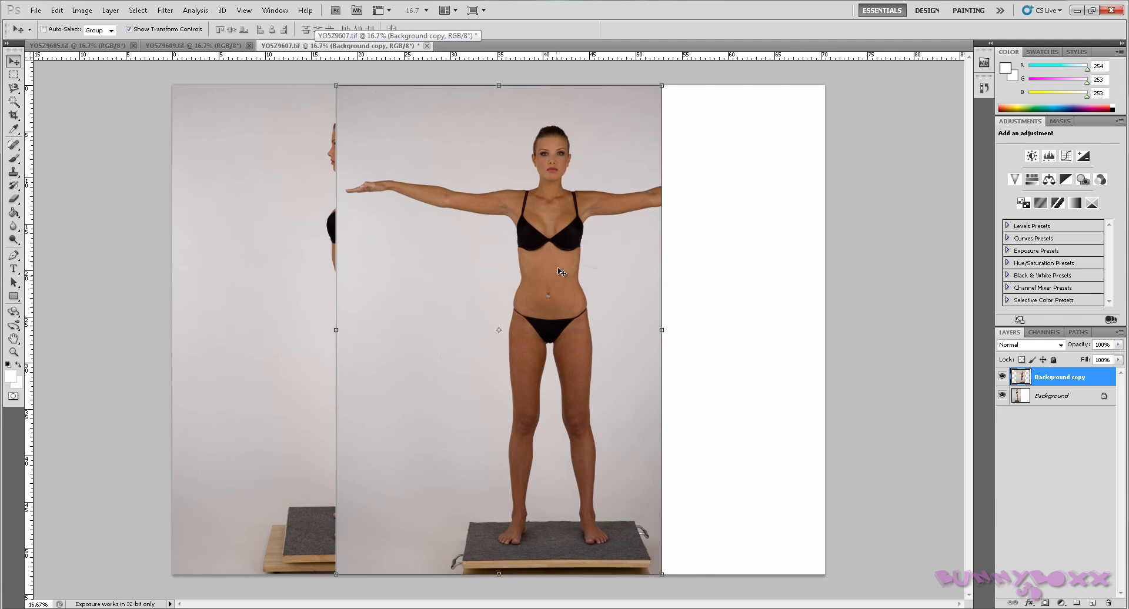
pyautogui.moveTo(515, 296); pyautogui.dragTo(682, 297)
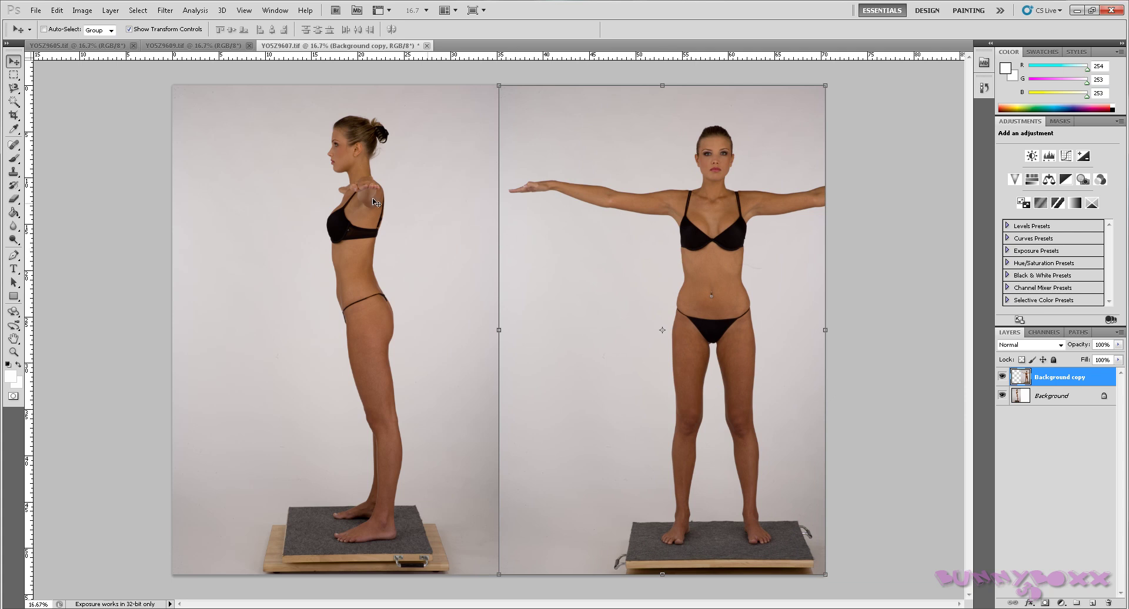
pyautogui.moveTo(28, 123); pyautogui.dragTo(498, 316)
pyautogui.scroll(1, 328, 330)
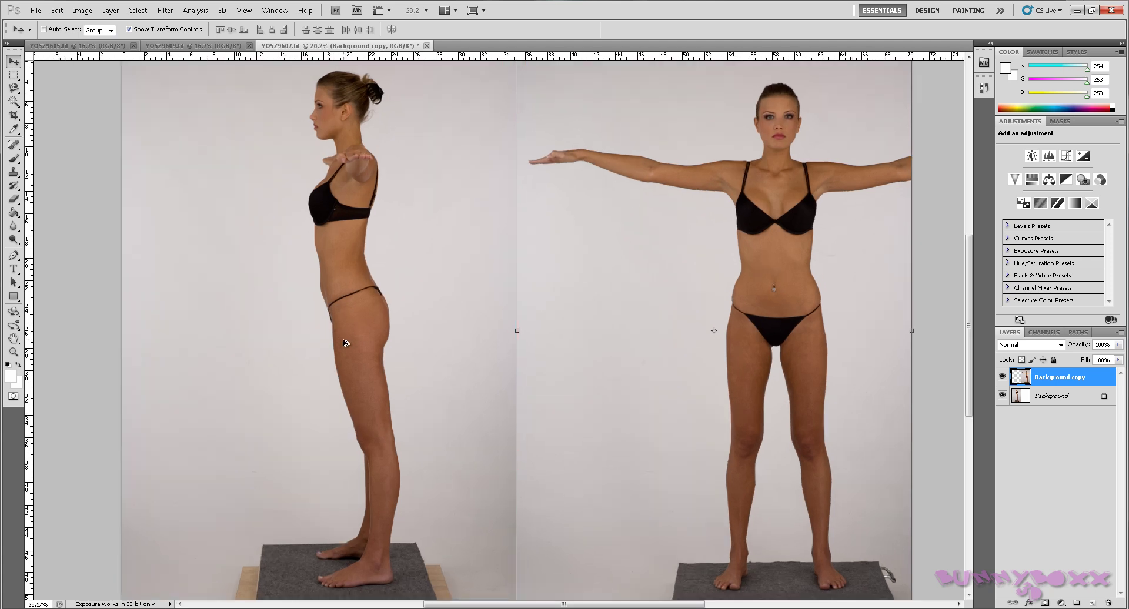
pyautogui.scroll(-1, 348, 340)
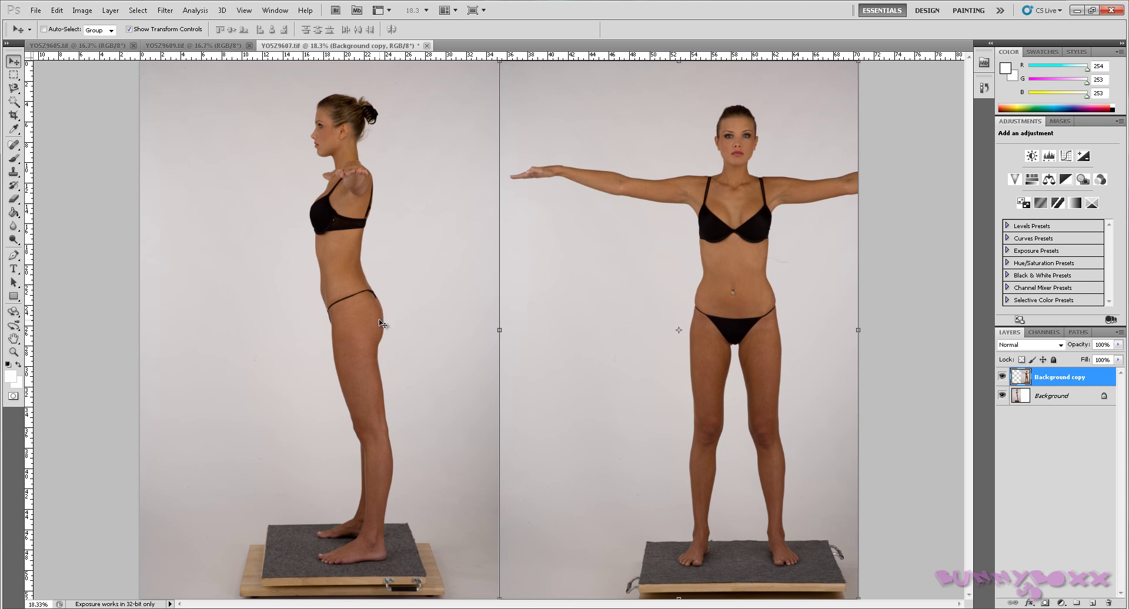
pyautogui.scroll(2, 379, 322)
pyautogui.scroll(-2, 379, 322)
pyautogui.scroll(2, 380, 323)
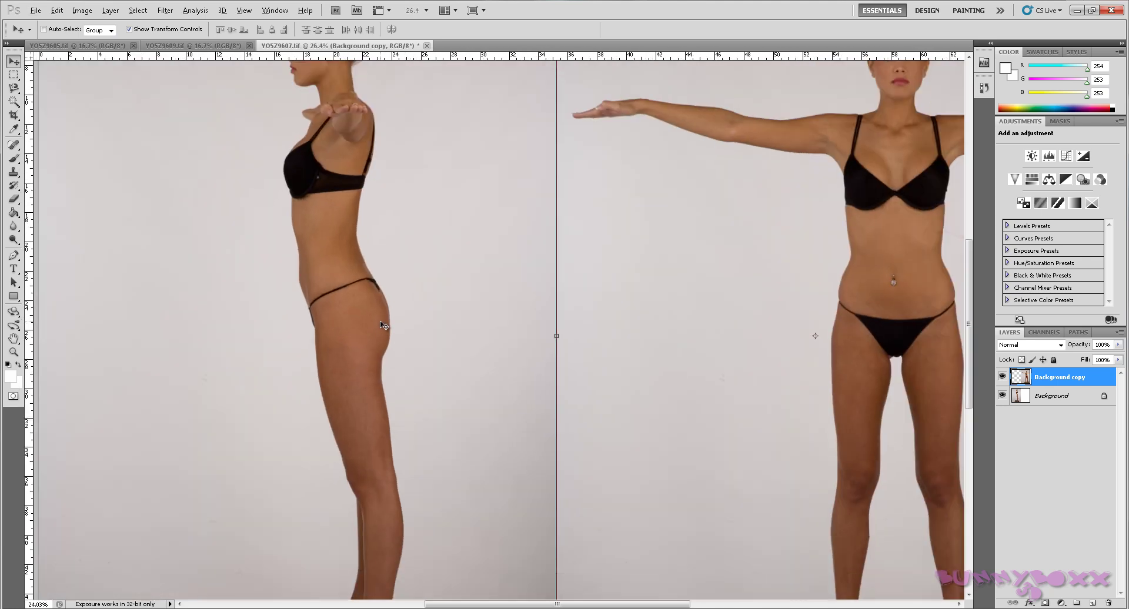
pyautogui.scroll(-2, 381, 325)
pyautogui.hscroll(1, 381, 325)
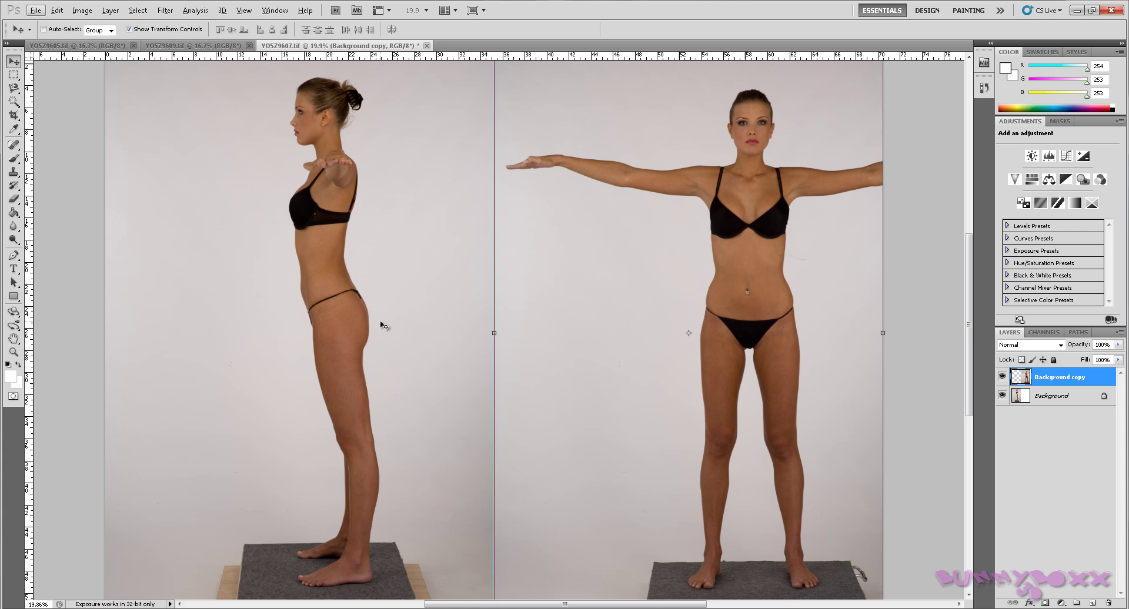
pyautogui.hscroll(-1, 380, 324)
pyautogui.hscroll(1, 380, 325)
pyautogui.hscroll(-2, 380, 327)
pyautogui.hscroll(-2, 380, 327)
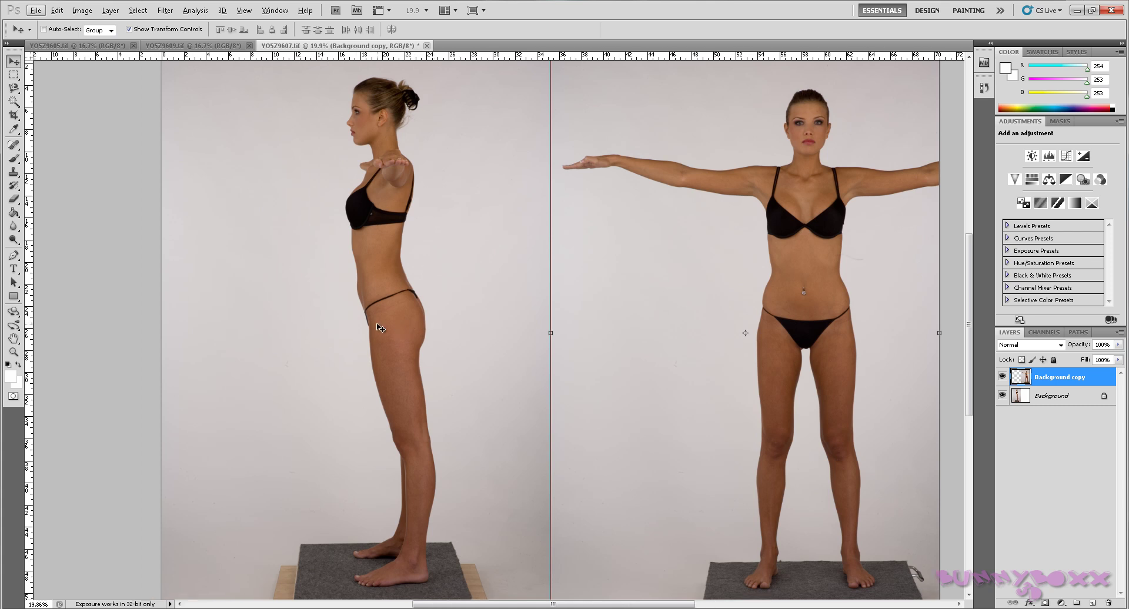
pyautogui.hscroll(-1, 380, 327)
pyautogui.hscroll(1, 380, 327)
pyautogui.scroll(-1, 380, 327)
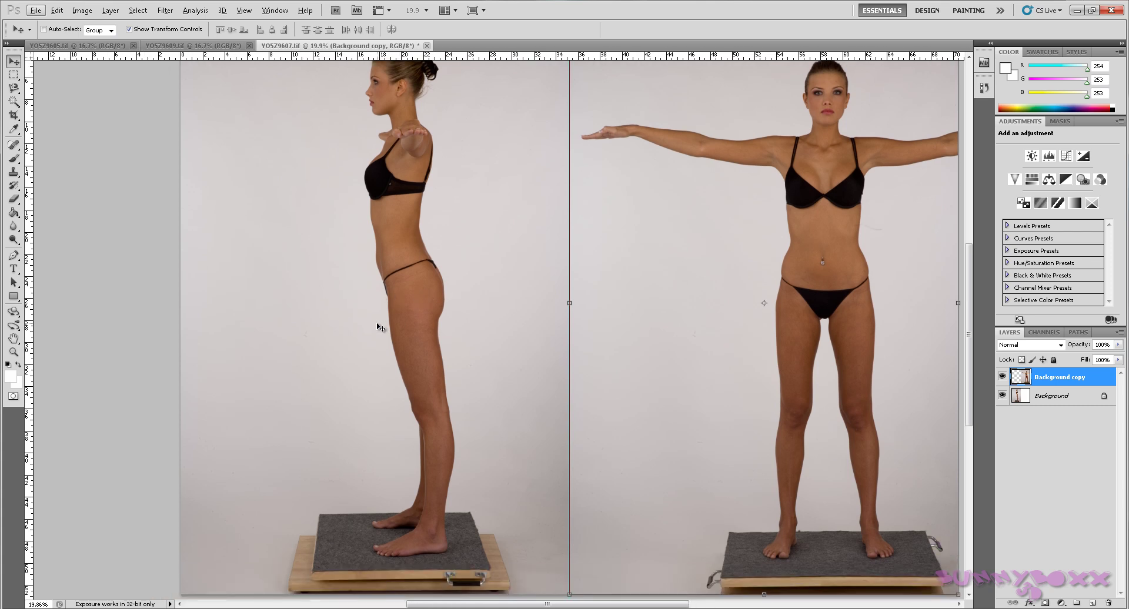
pyautogui.scroll(-5, 380, 327)
pyautogui.scroll(5, 381, 327)
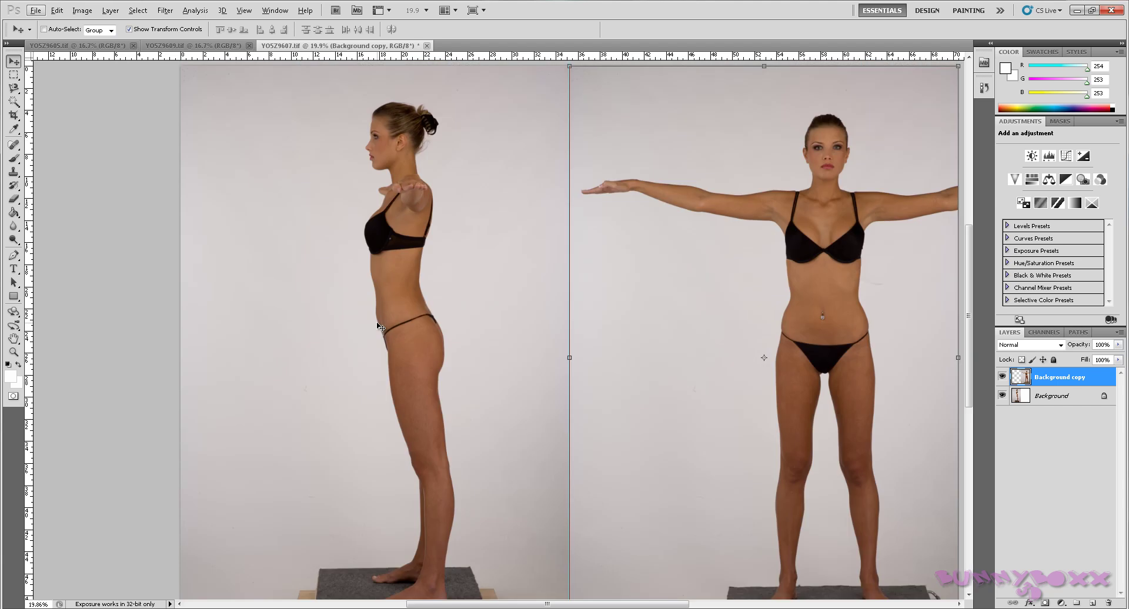
pyautogui.scroll(5, 380, 326)
pyautogui.scroll(-10, 380, 327)
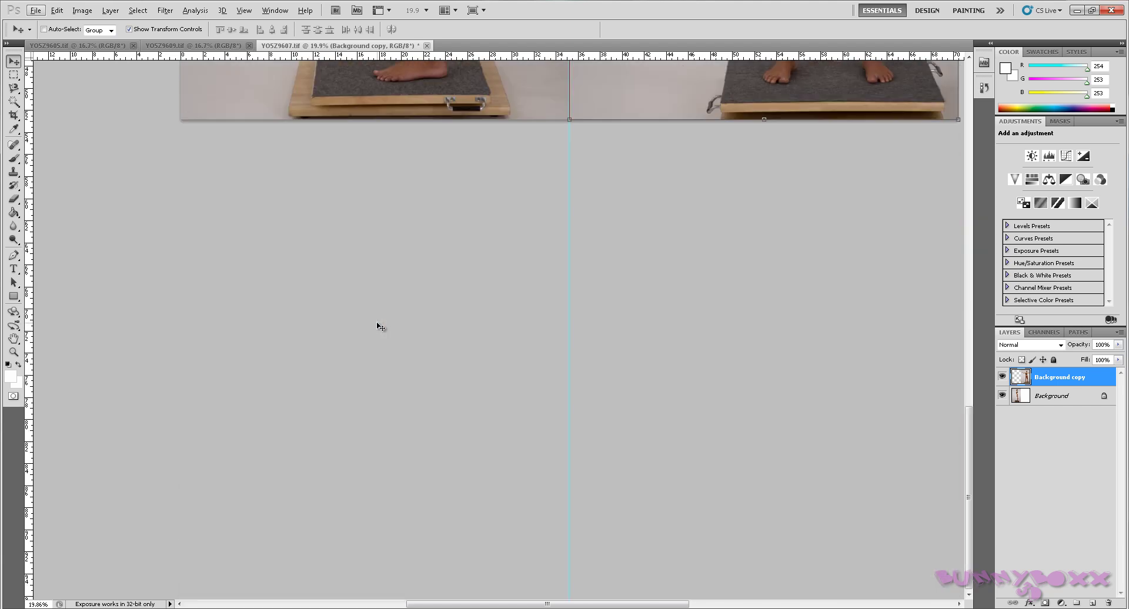
pyautogui.scroll(5, 380, 327)
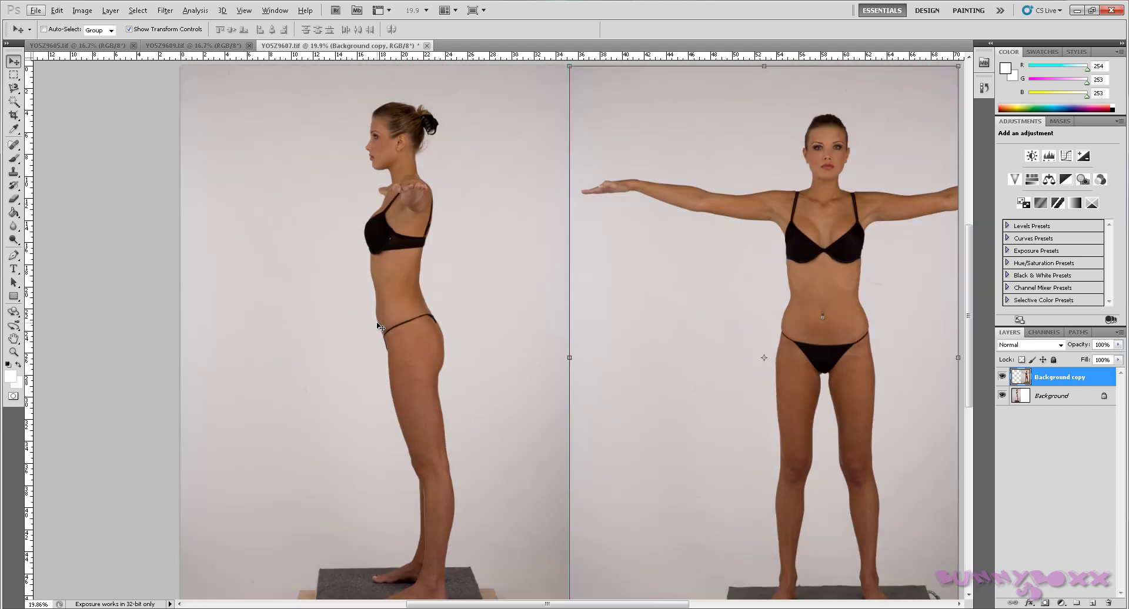
pyautogui.scroll(2, 388, 318)
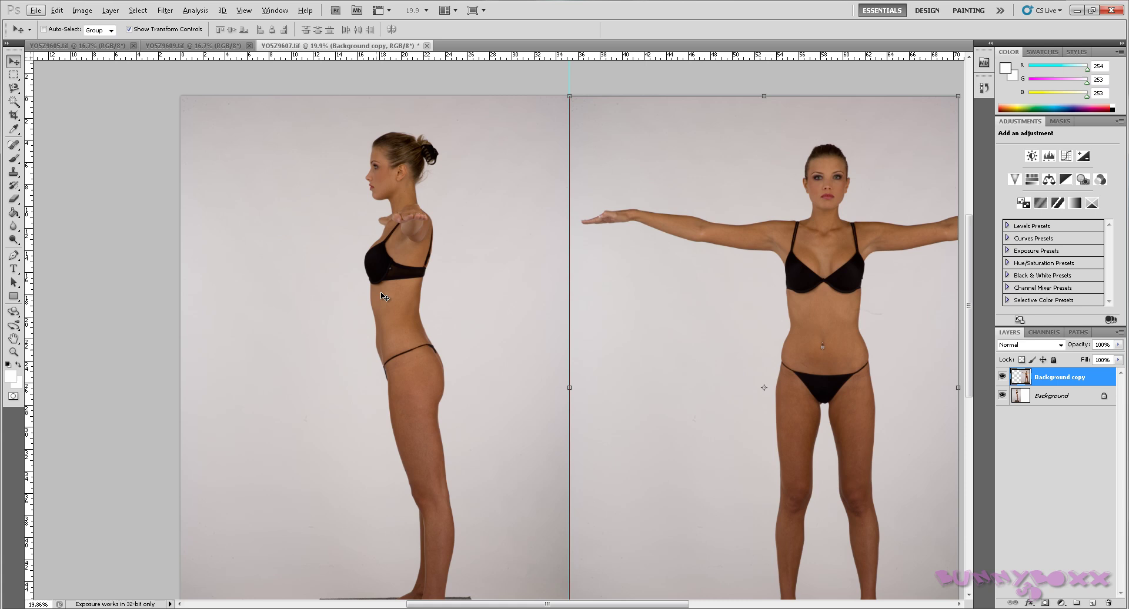
pyautogui.scroll(-3, 379, 300)
pyautogui.scroll(4, 368, 304)
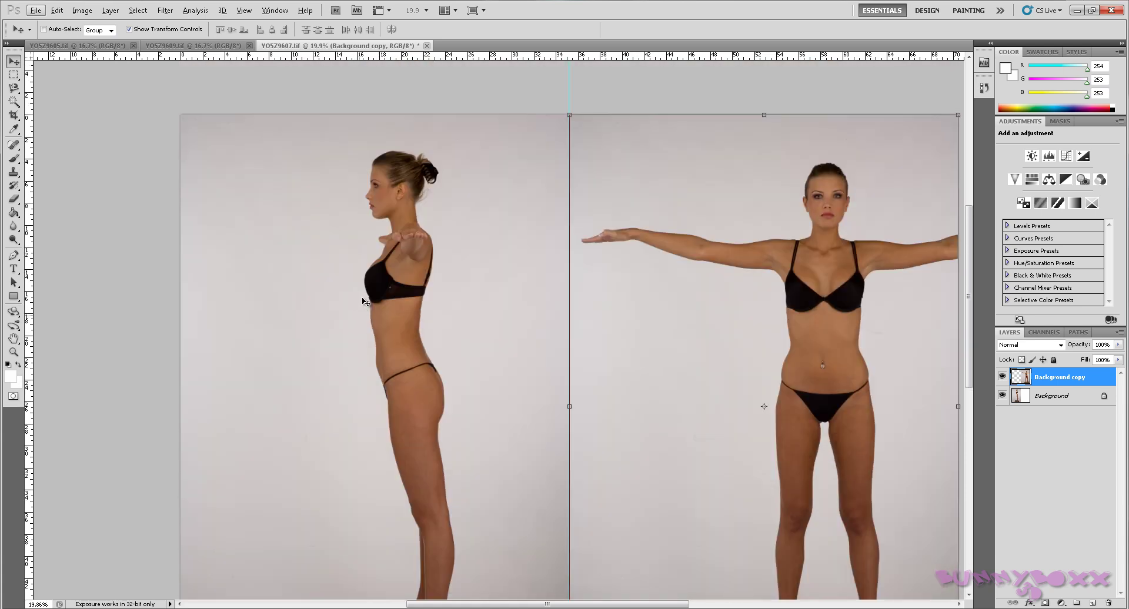
pyautogui.scroll(1, 366, 302)
pyautogui.scroll(2, 377, 297)
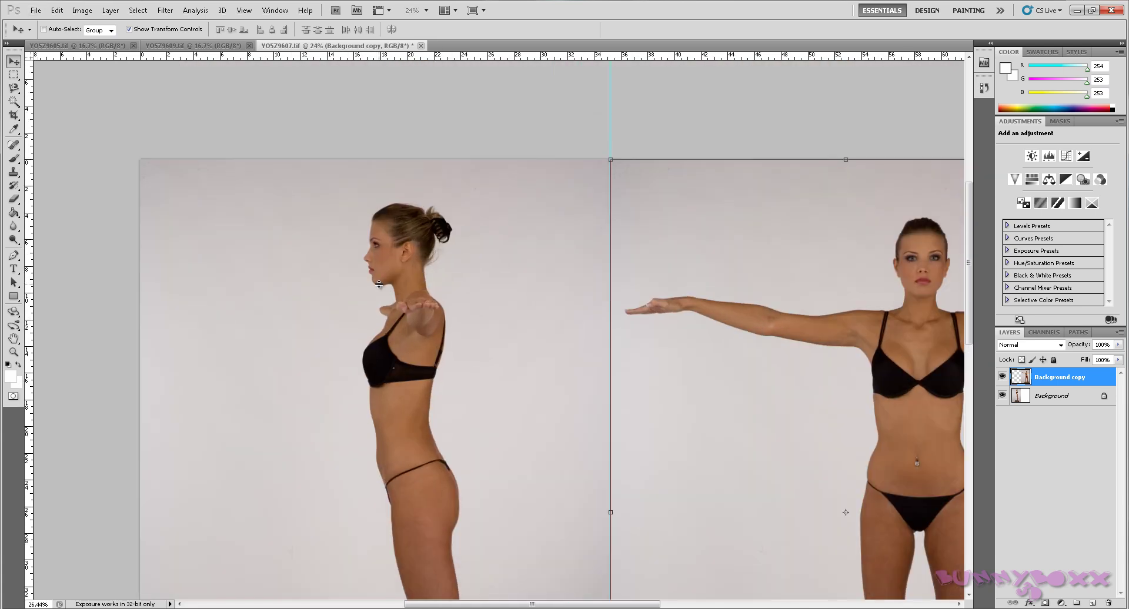
pyautogui.scroll(3, 379, 281)
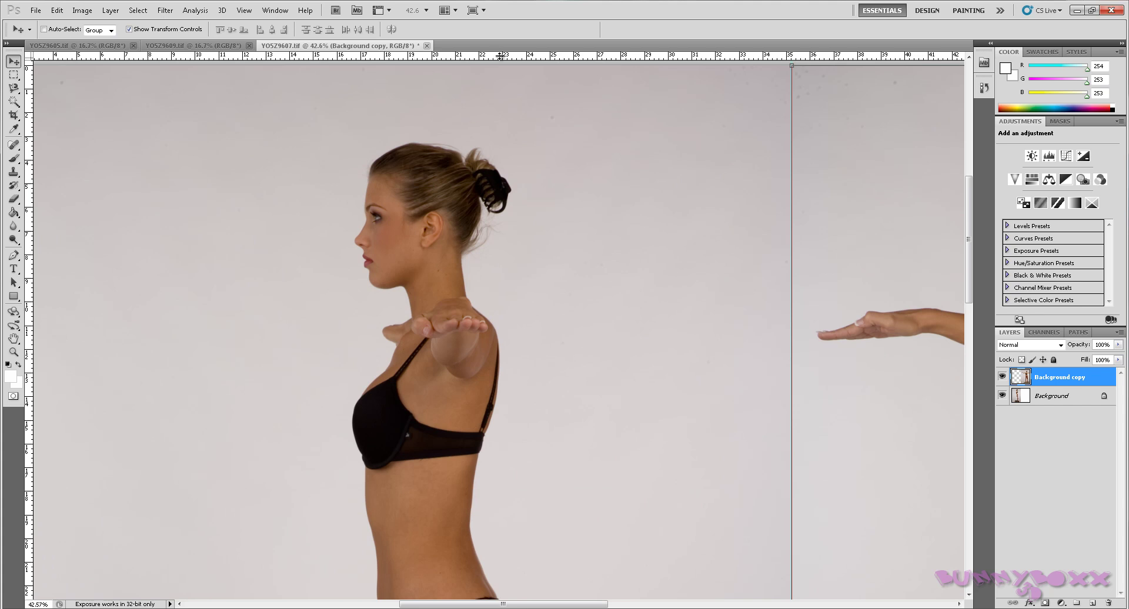
# Drag horizontal guides from the top ruler to the side-view figure's head, eyes, mouth and chin
pyautogui.moveTo(501, 56); pyautogui.dragTo(515, 143)
pyautogui.moveTo(498, 55); pyautogui.dragTo(498, 289)
pyautogui.scroll(-3, 535, 310)
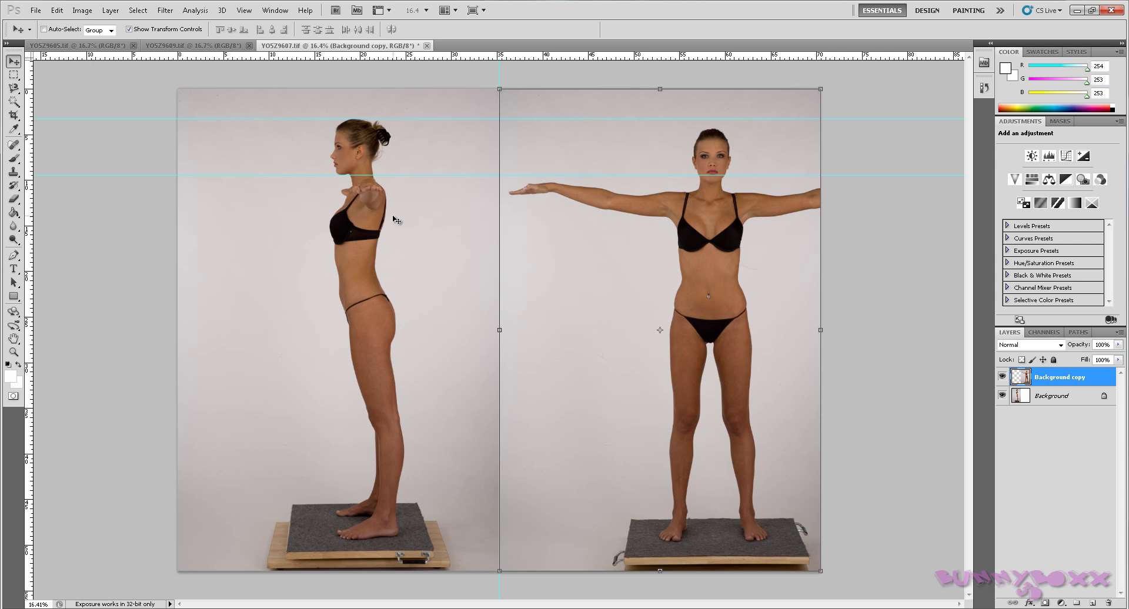
pyautogui.scroll(4, 391, 183)
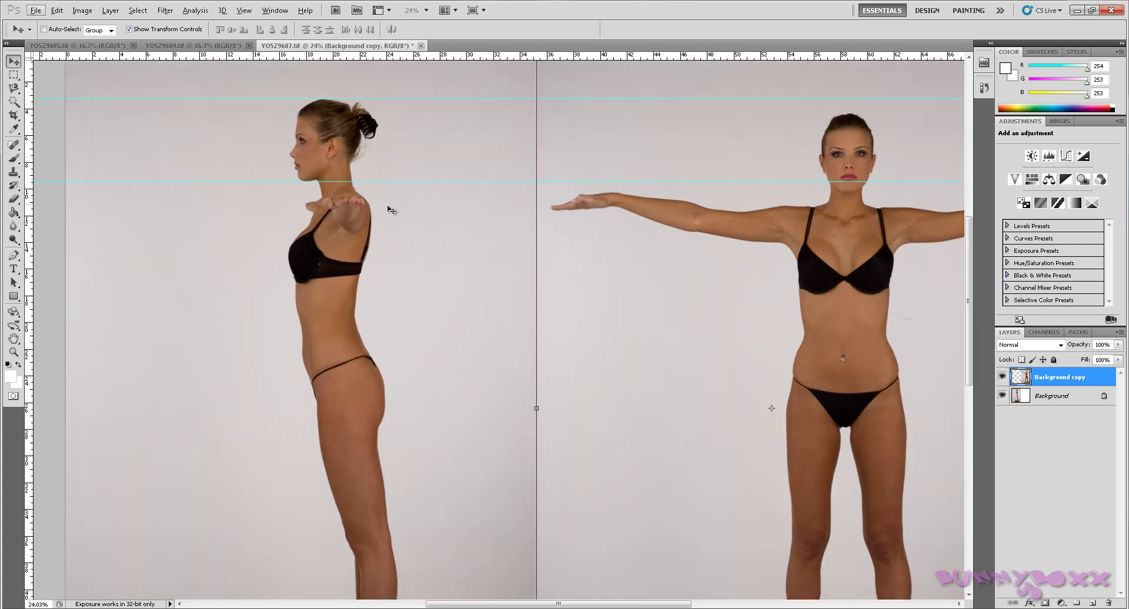
pyautogui.scroll(6, 374, 221)
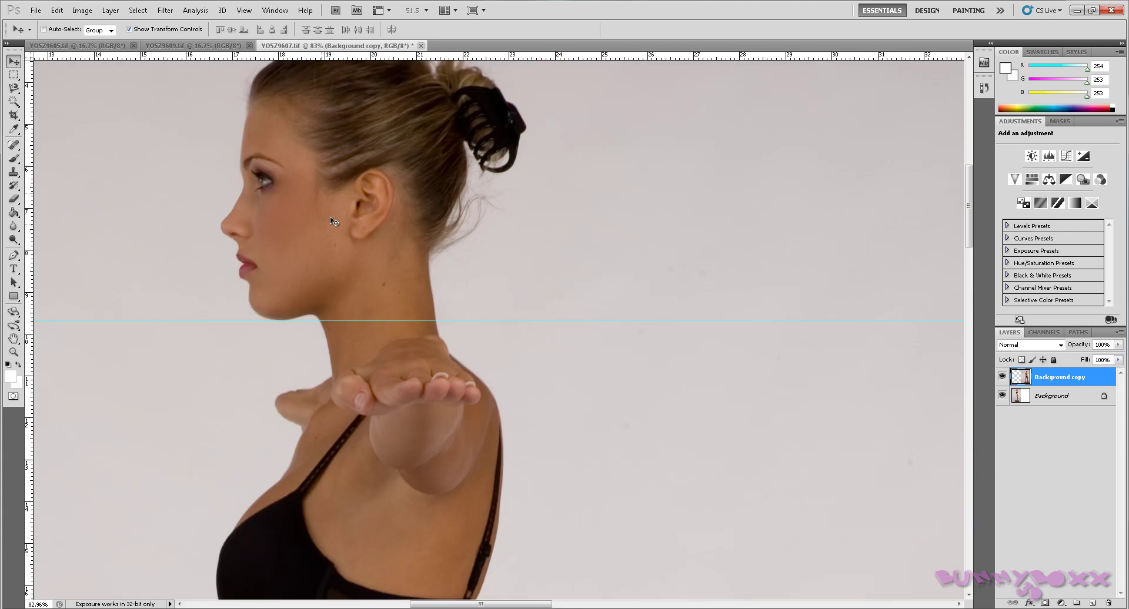
pyautogui.scroll(2, 332, 218)
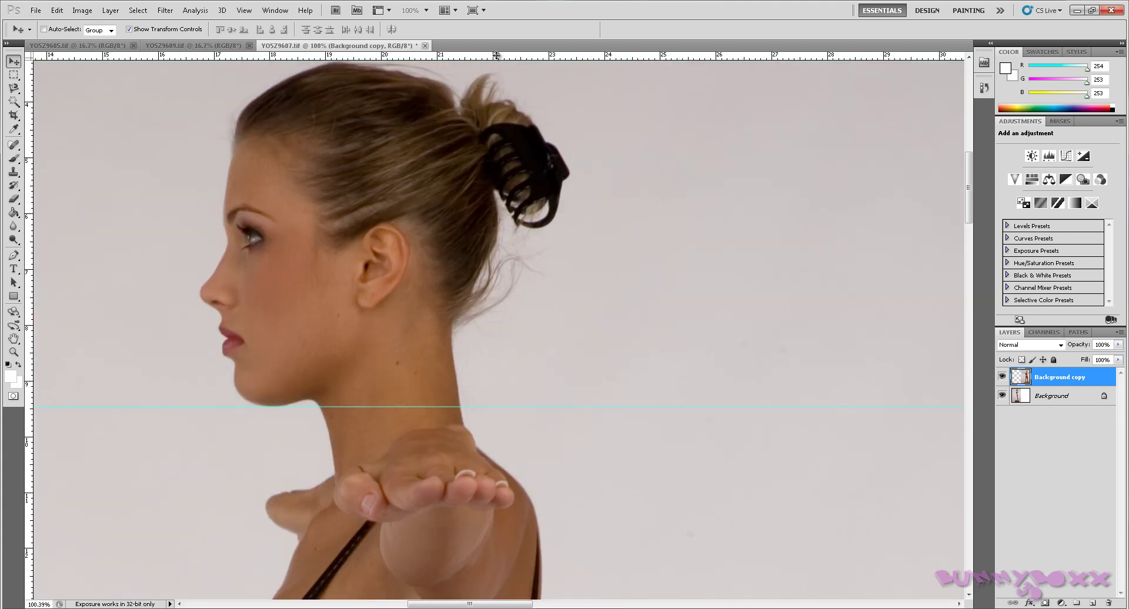
pyautogui.moveTo(496, 56); pyautogui.dragTo(262, 241)
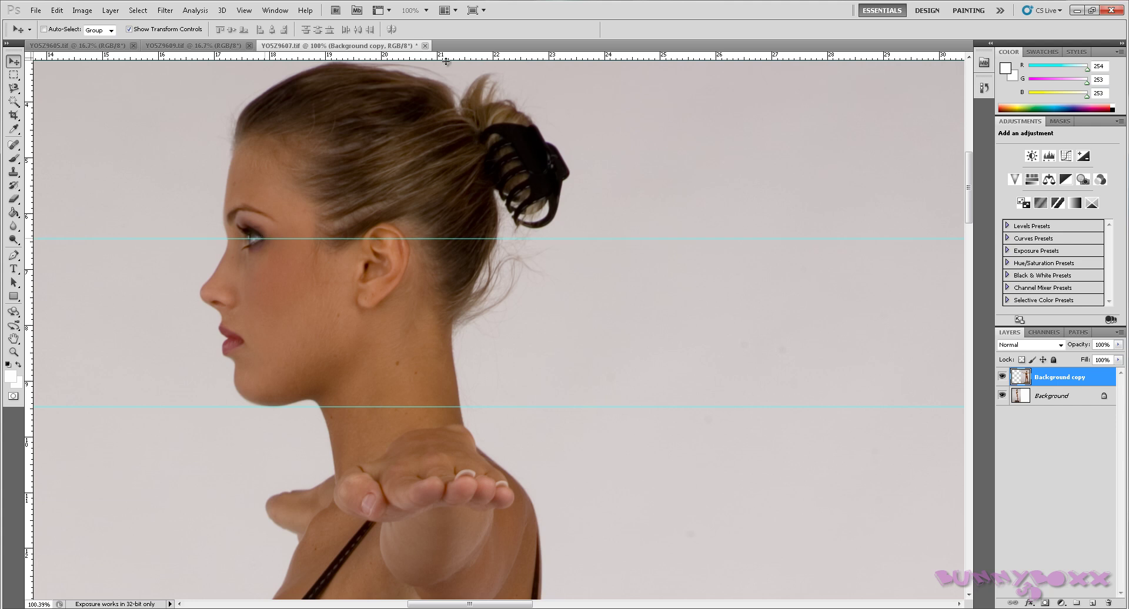
pyautogui.moveTo(451, 54); pyautogui.dragTo(449, 339)
pyautogui.scroll(-3, 514, 314)
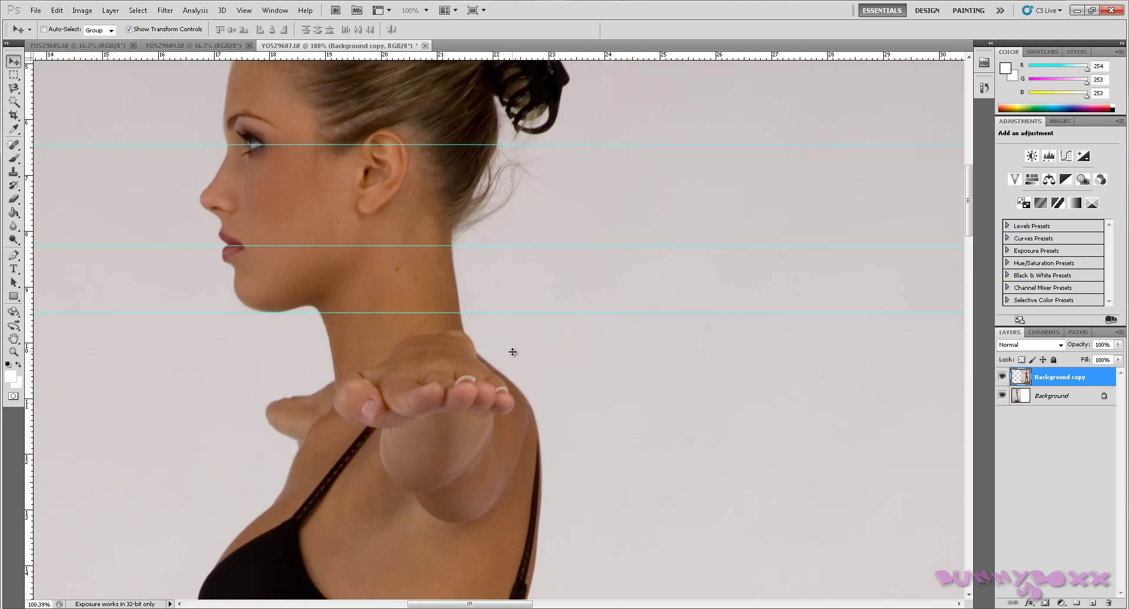
pyautogui.scroll(-3, 494, 328)
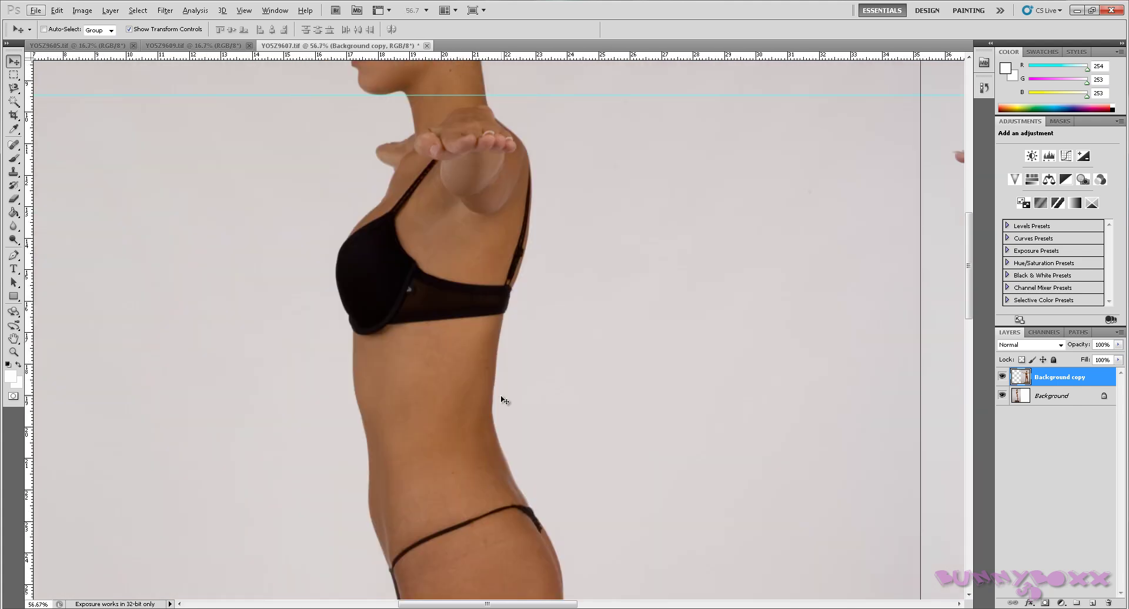
# Add horizontal guides at the side figure's hips, bottom of buttocks, knees and carpet top
pyautogui.scroll(-1, 504, 400)
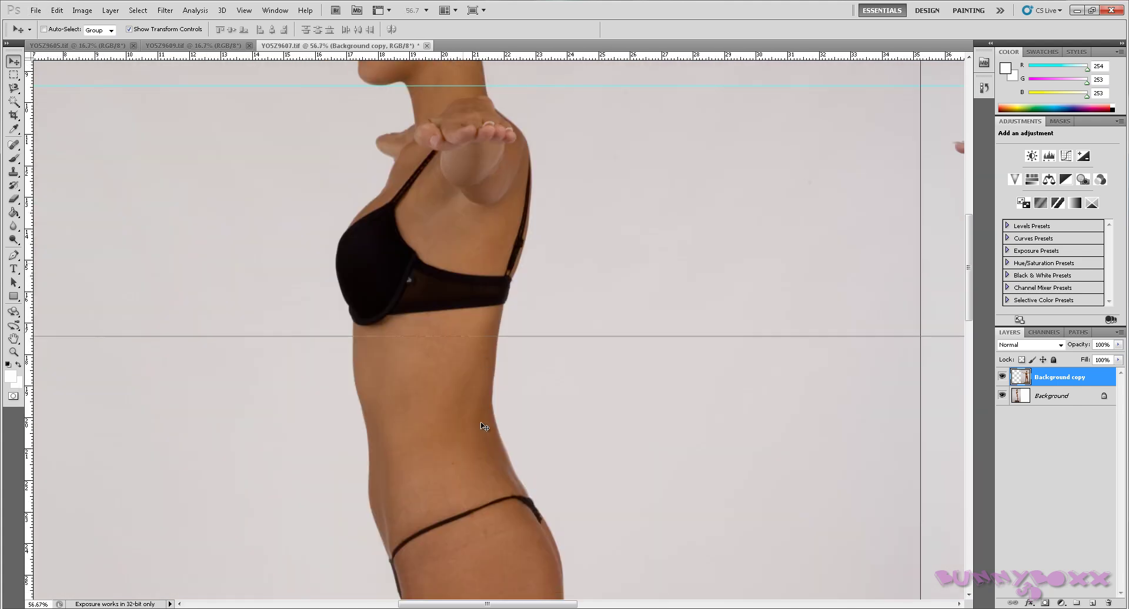
pyautogui.moveTo(524, 494); pyautogui.dragTo(527, 497)
pyautogui.scroll(-2, 568, 421)
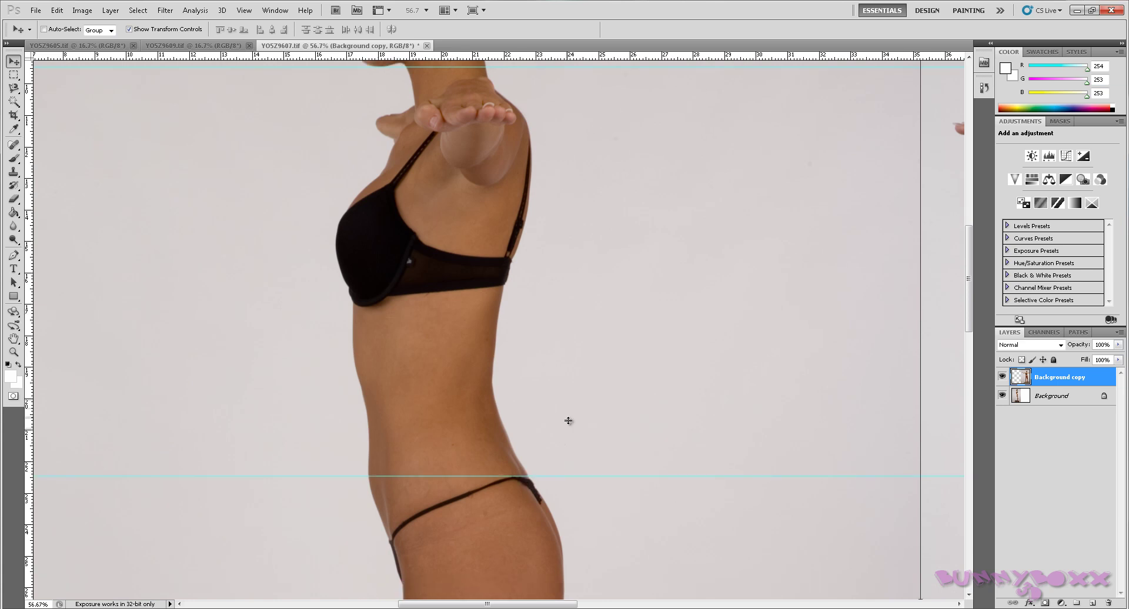
pyautogui.scroll(-4, 566, 416)
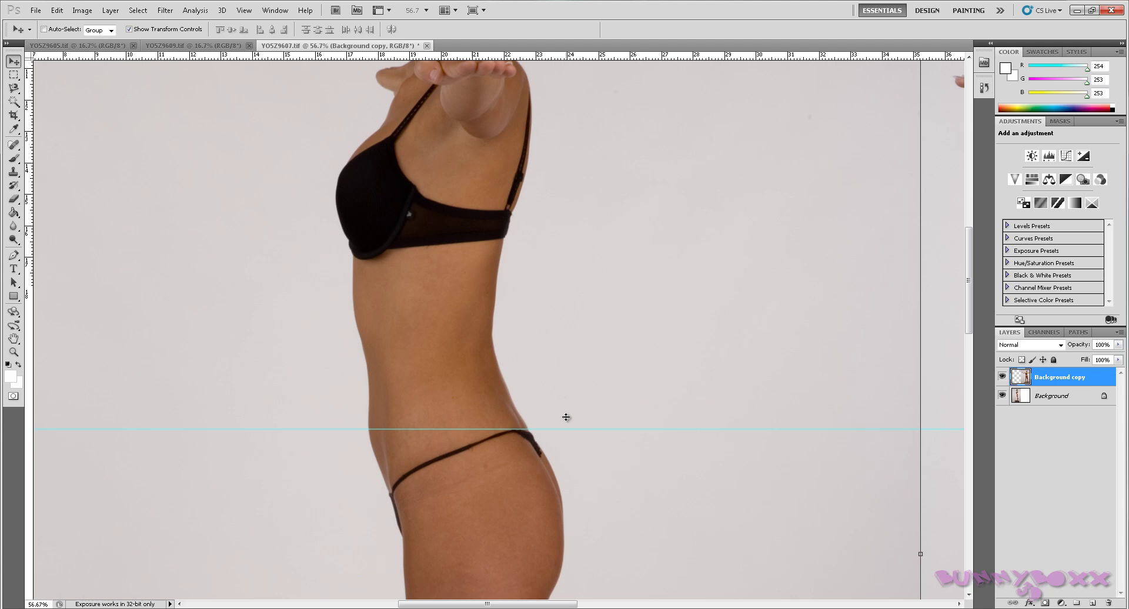
pyautogui.scroll(-10, 565, 416)
pyautogui.moveTo(517, 180); pyautogui.dragTo(582, 307)
pyautogui.scroll(-5, 580, 306)
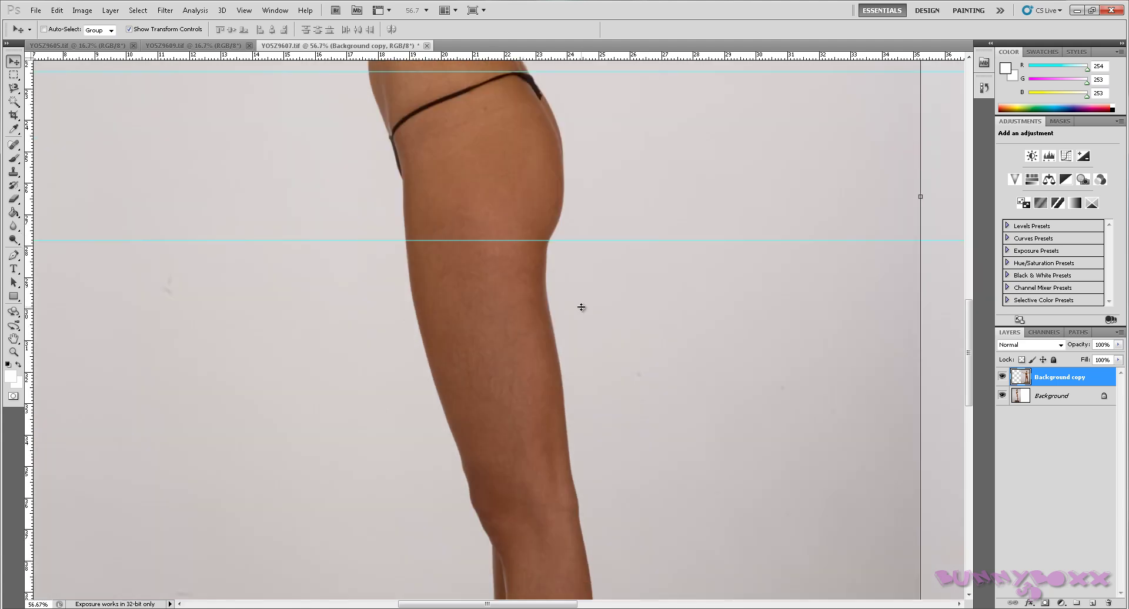
pyautogui.scroll(-12, 585, 110)
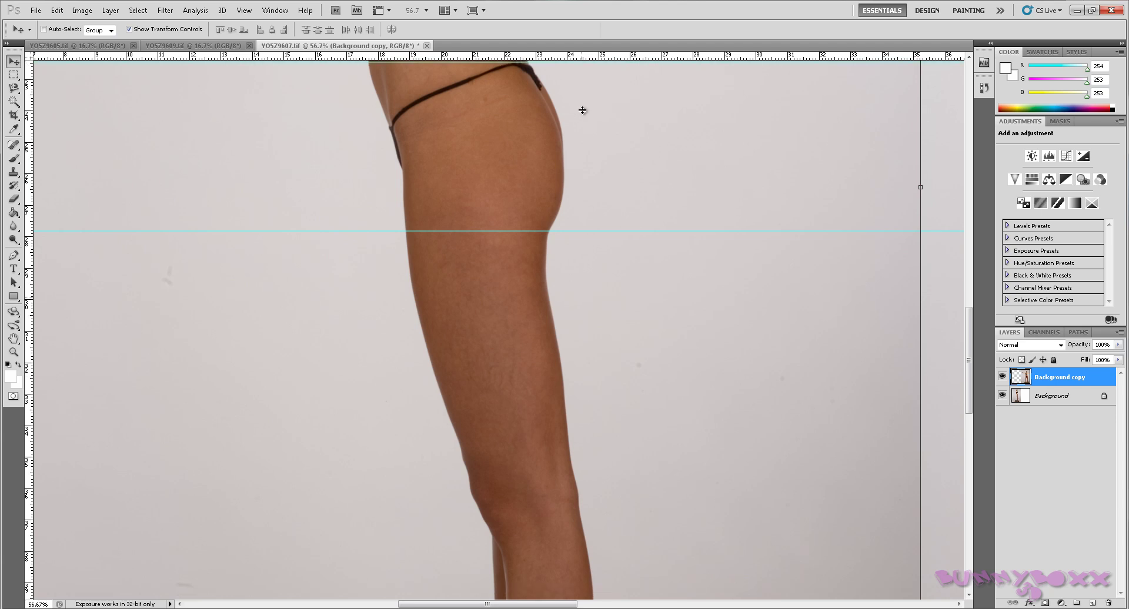
pyautogui.moveTo(591, 56); pyautogui.dragTo(647, 382)
pyautogui.scroll(-12, 540, 93)
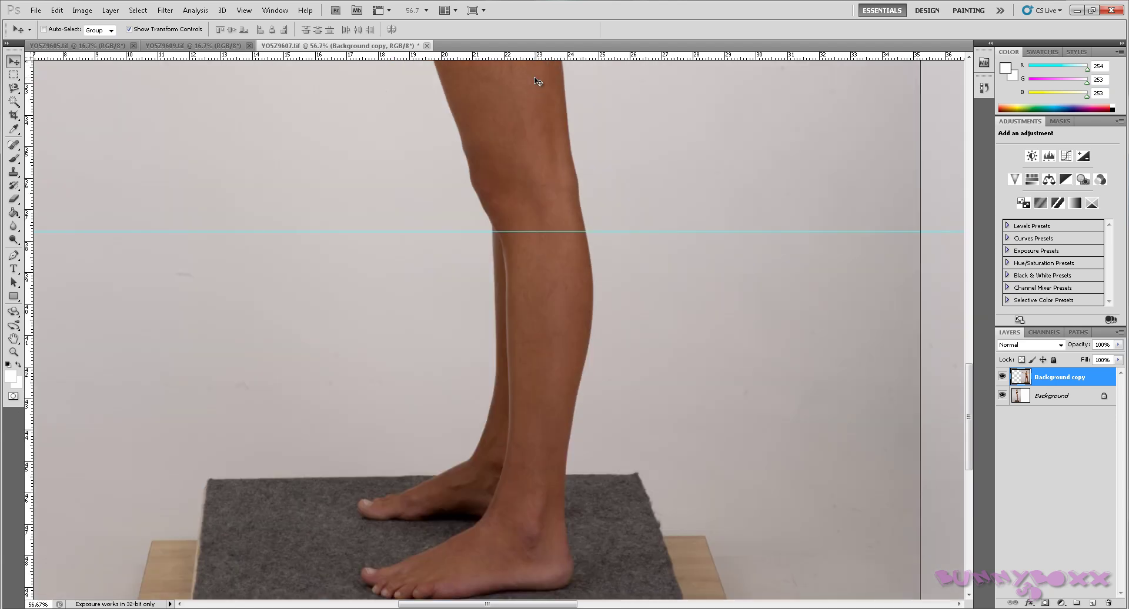
pyautogui.moveTo(533, 57); pyautogui.dragTo(485, 465)
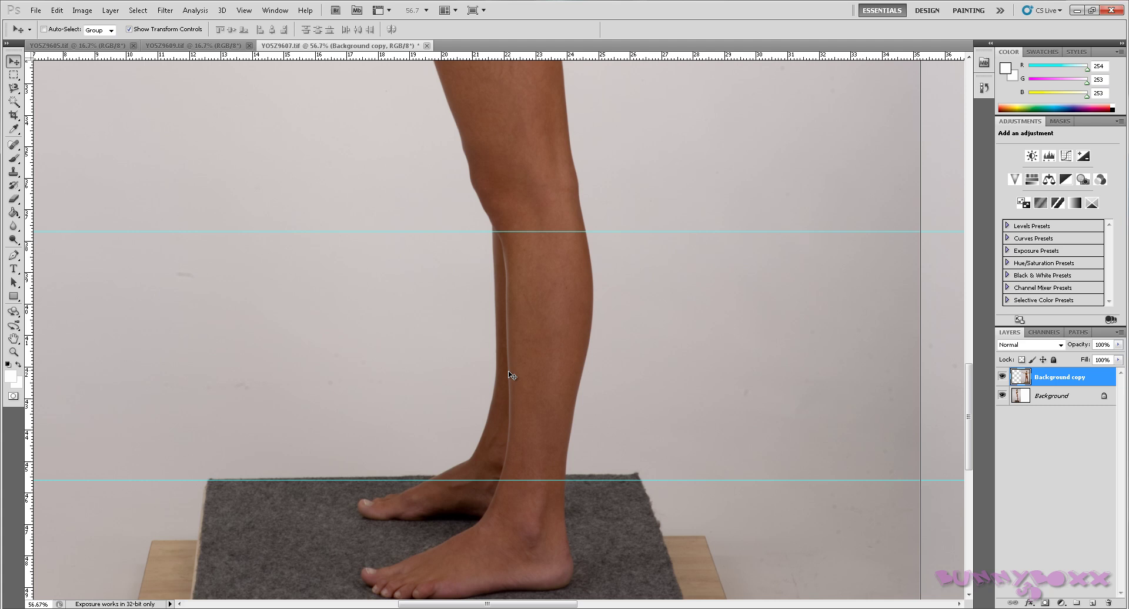
pyautogui.scroll(-3, 617, 283)
pyautogui.scroll(-1, 643, 319)
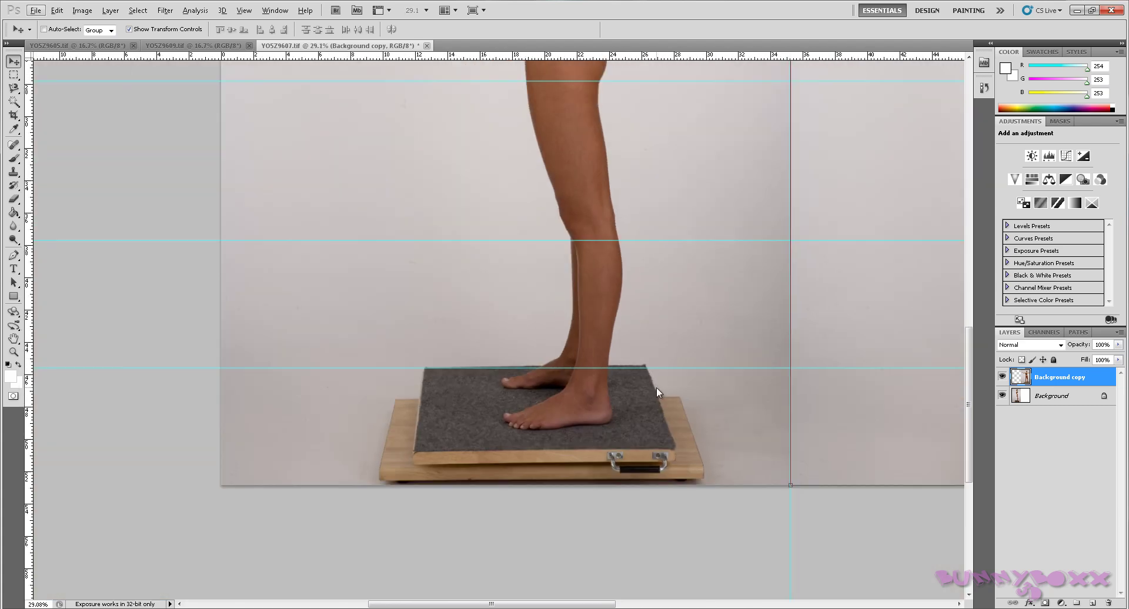
pyautogui.scroll(-1, 656, 387)
pyautogui.moveTo(542, 606); pyautogui.dragTo(656, 606)
pyautogui.scroll(-2, 619, 367)
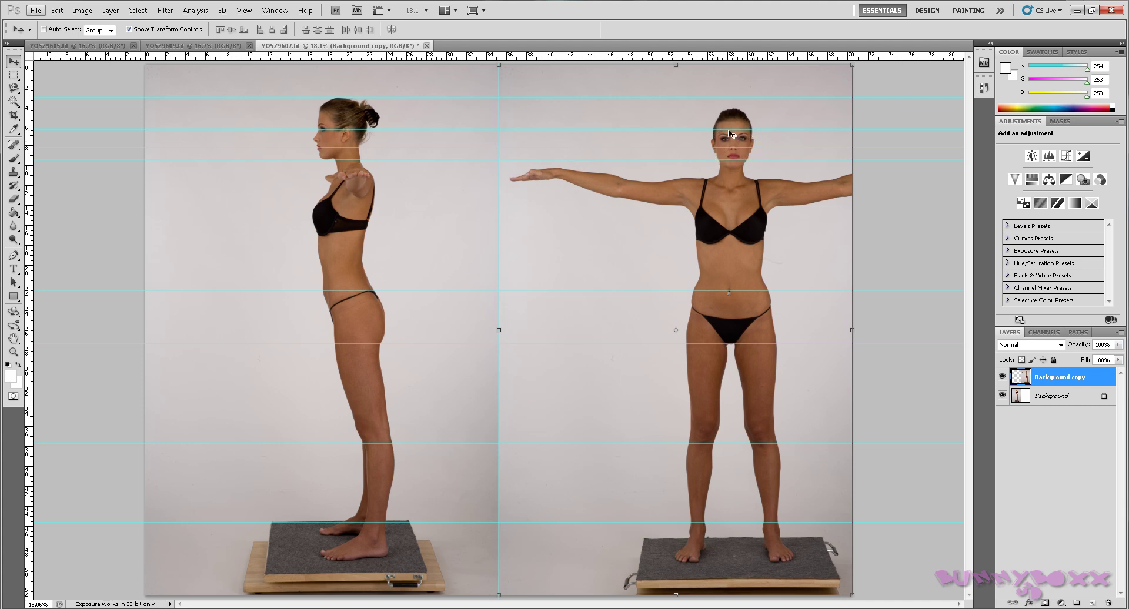
pyautogui.scroll(1, 812, 255)
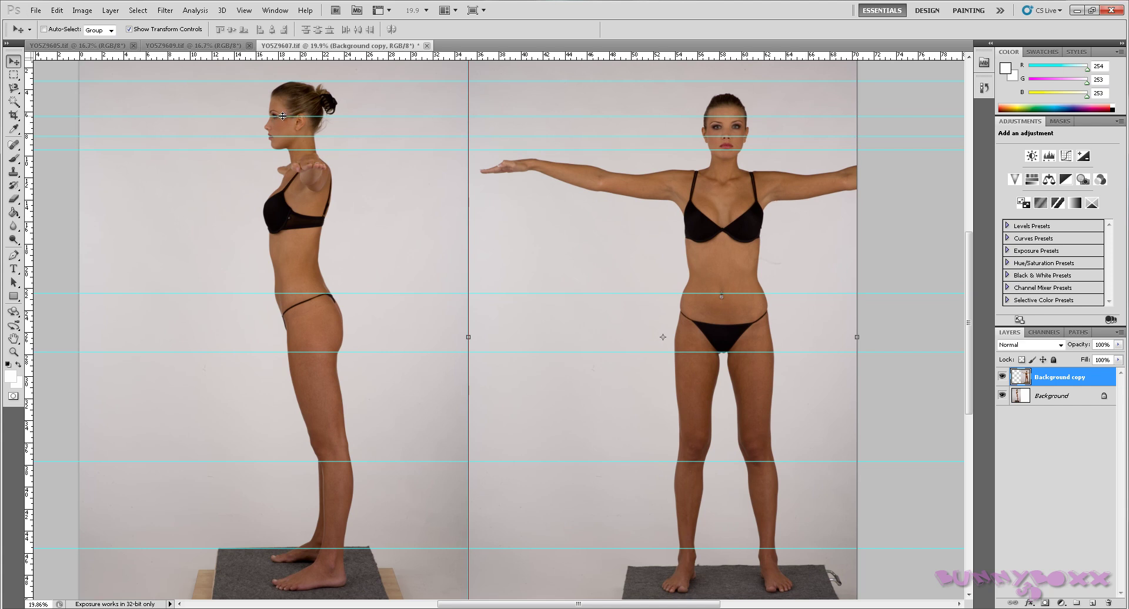
pyautogui.scroll(2, 975, 276)
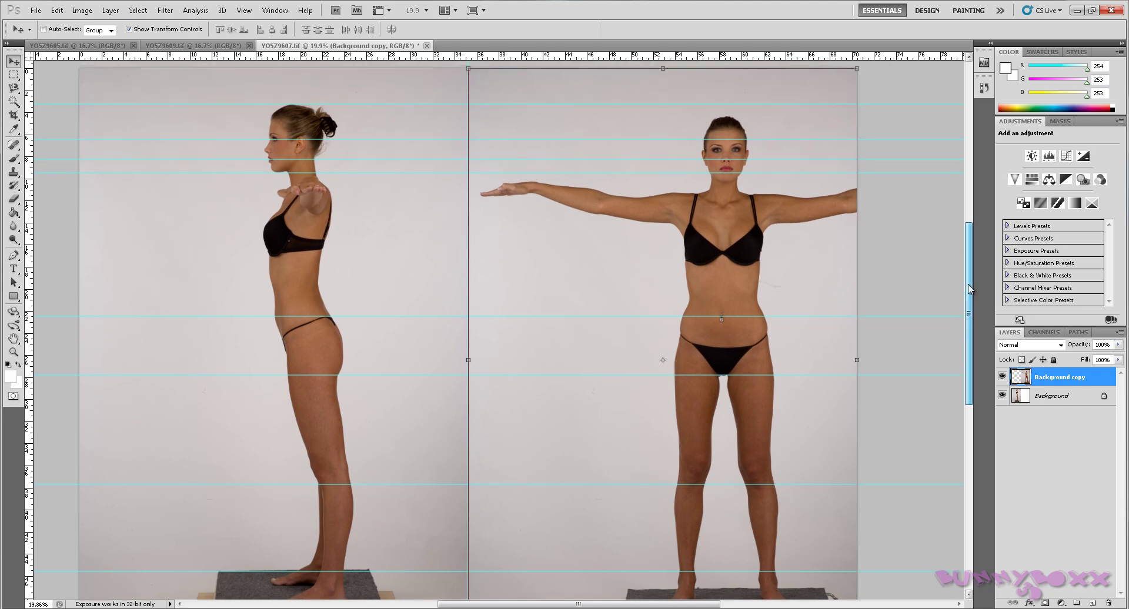
pyautogui.moveTo(976, 275); pyautogui.dragTo(981, 246)
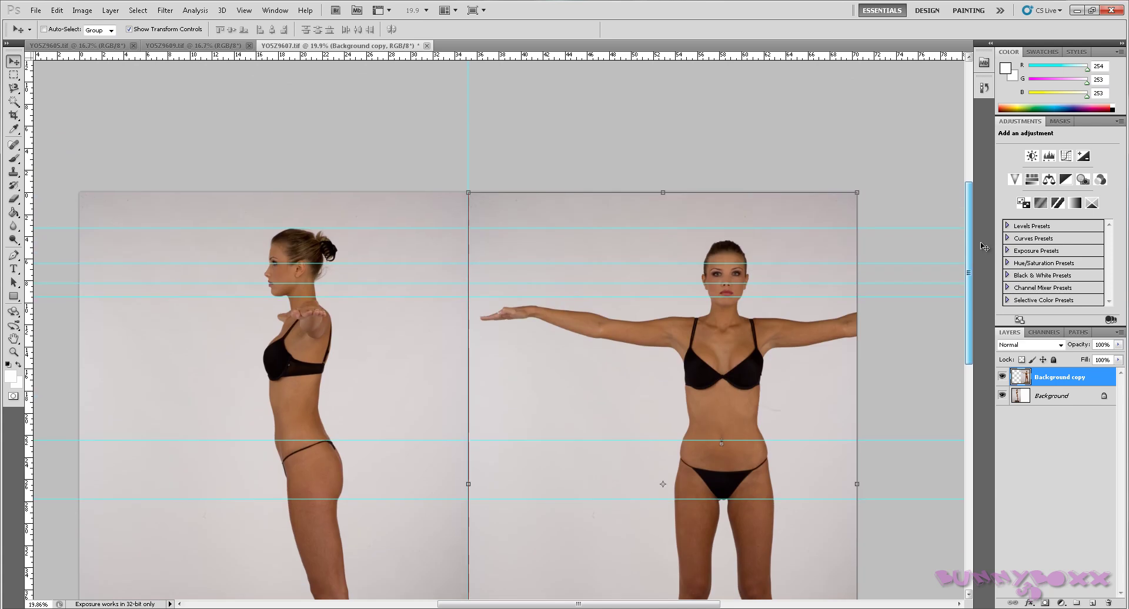
pyautogui.scroll(1, 781, 293)
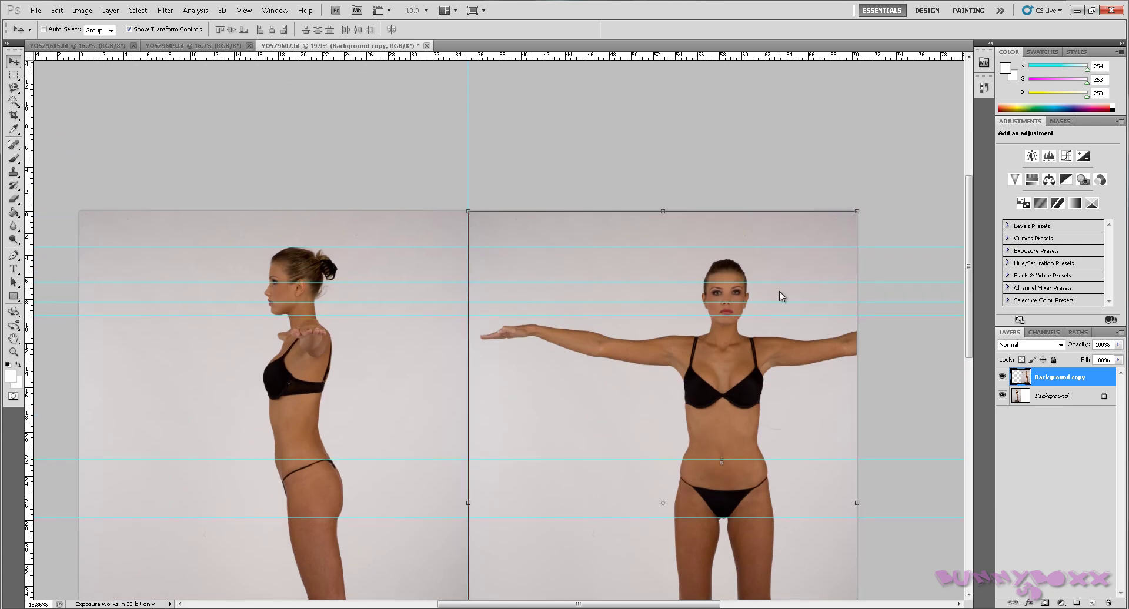
pyautogui.scroll(-1, 780, 296)
# Toggle the Background layer's visibility off and on to inspect the front-view copy
pyautogui.scroll(2, 758, 297)
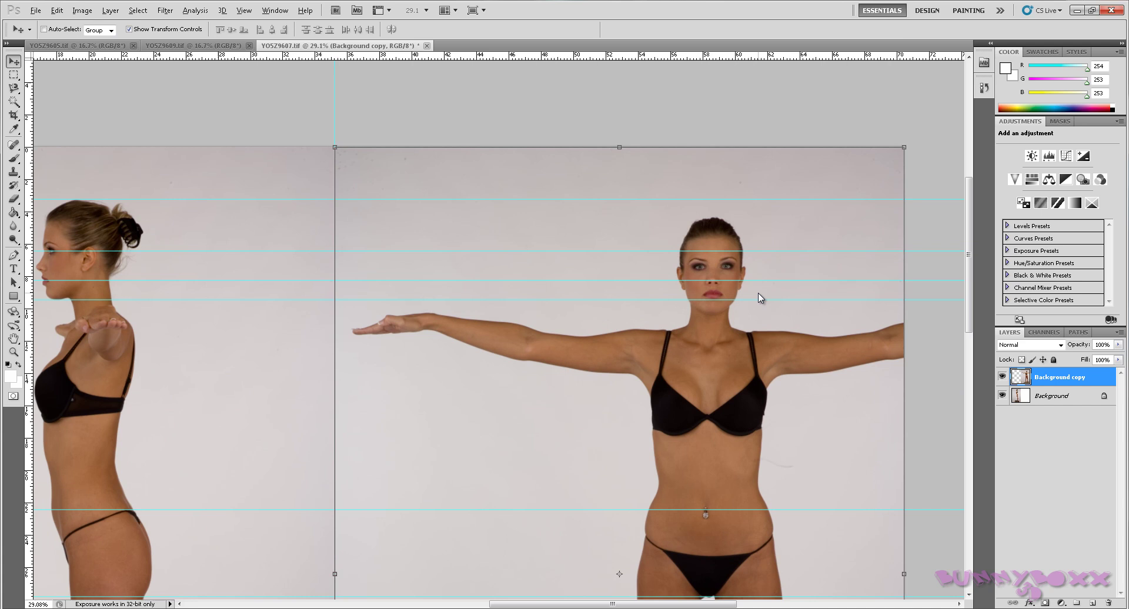
pyautogui.press('alt')
pyautogui.click(82, 12)
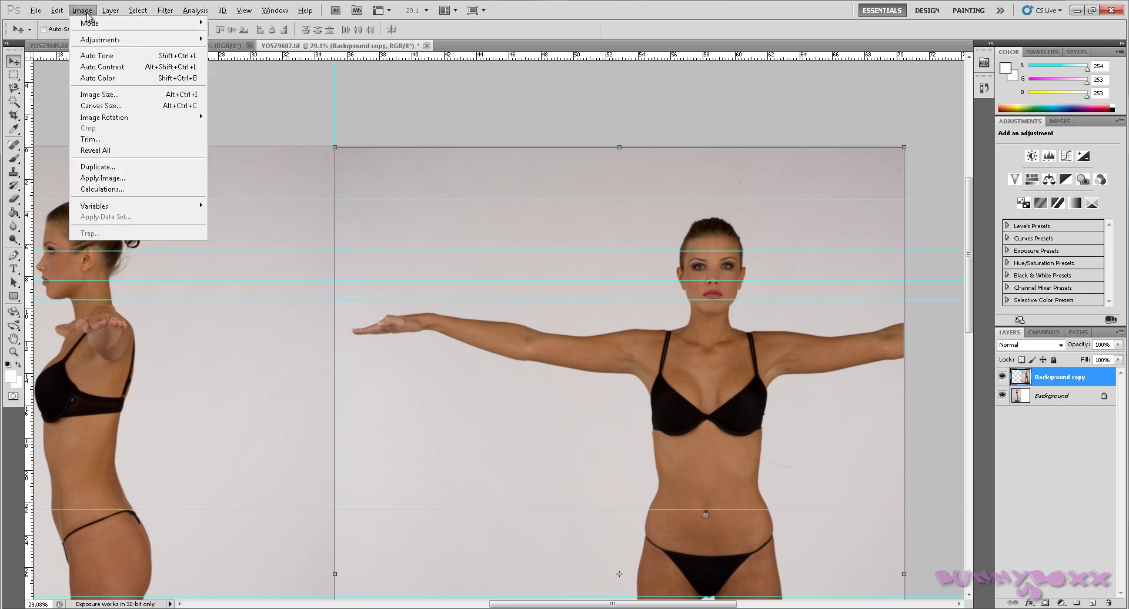
pyautogui.moveTo(113, 16)
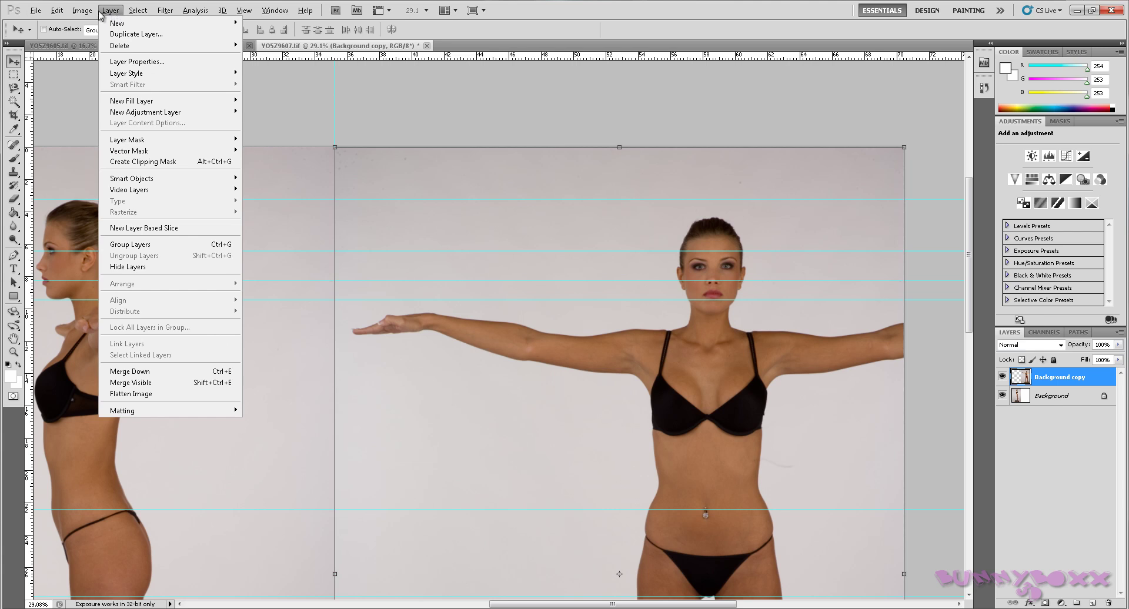
pyautogui.click(105, 13)
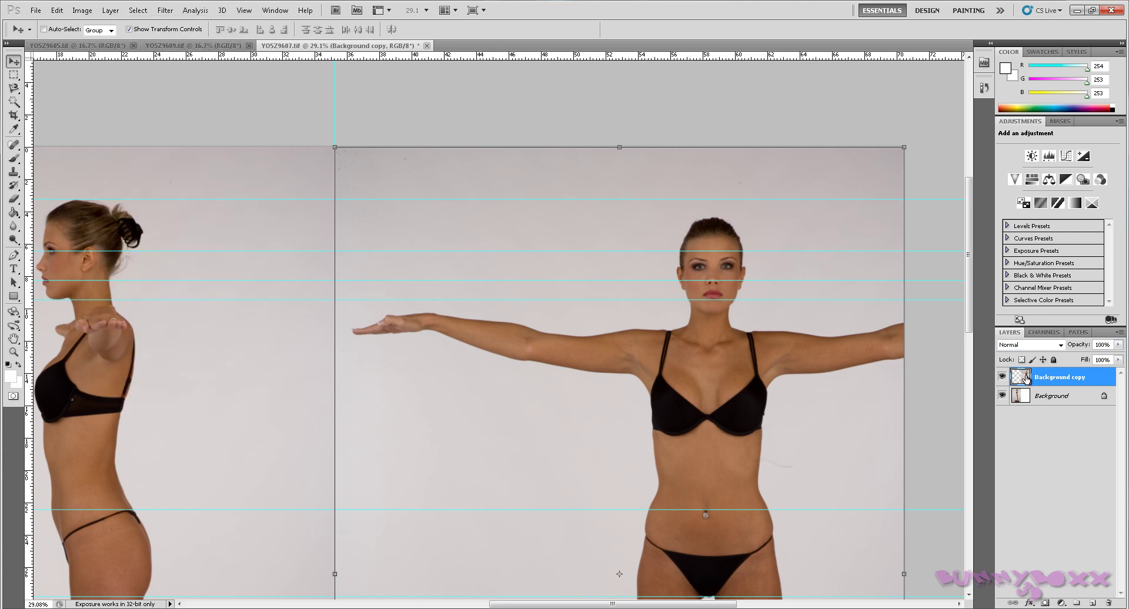
pyautogui.click(1001, 396)
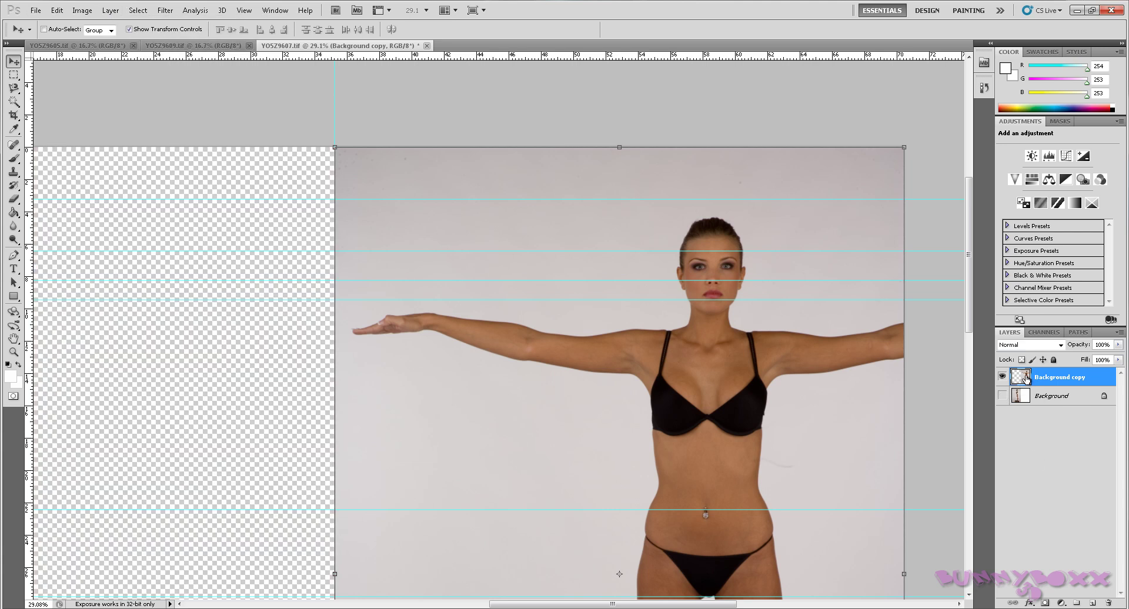
pyautogui.click(1002, 396)
# Free-transform the front-view layer to fit the horizontal guides and apply it
pyautogui.click(77, 11)
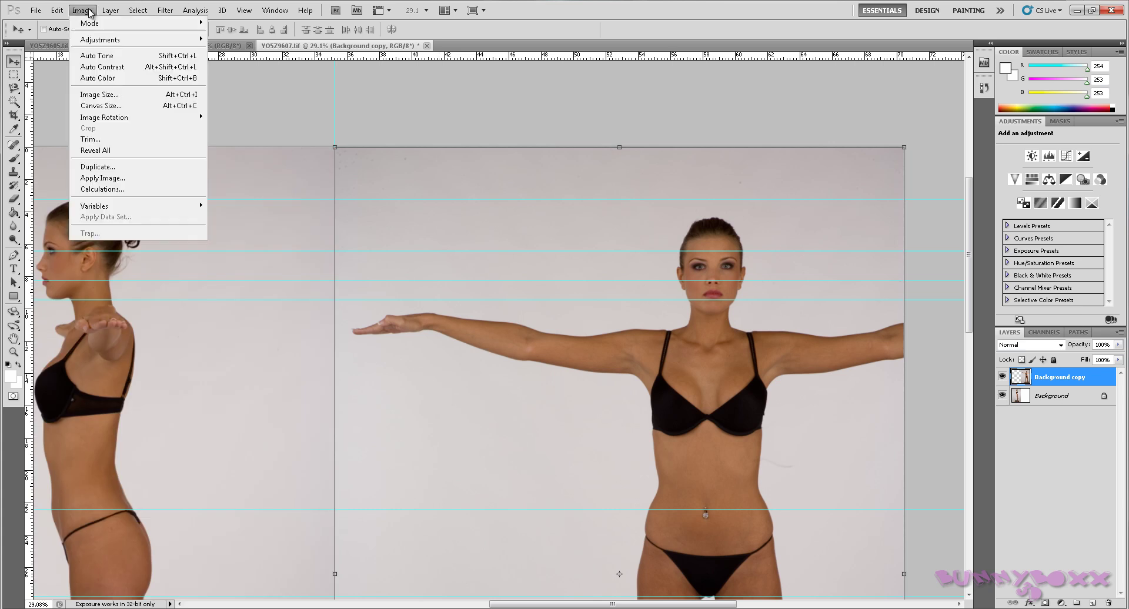
pyautogui.moveTo(65, 12)
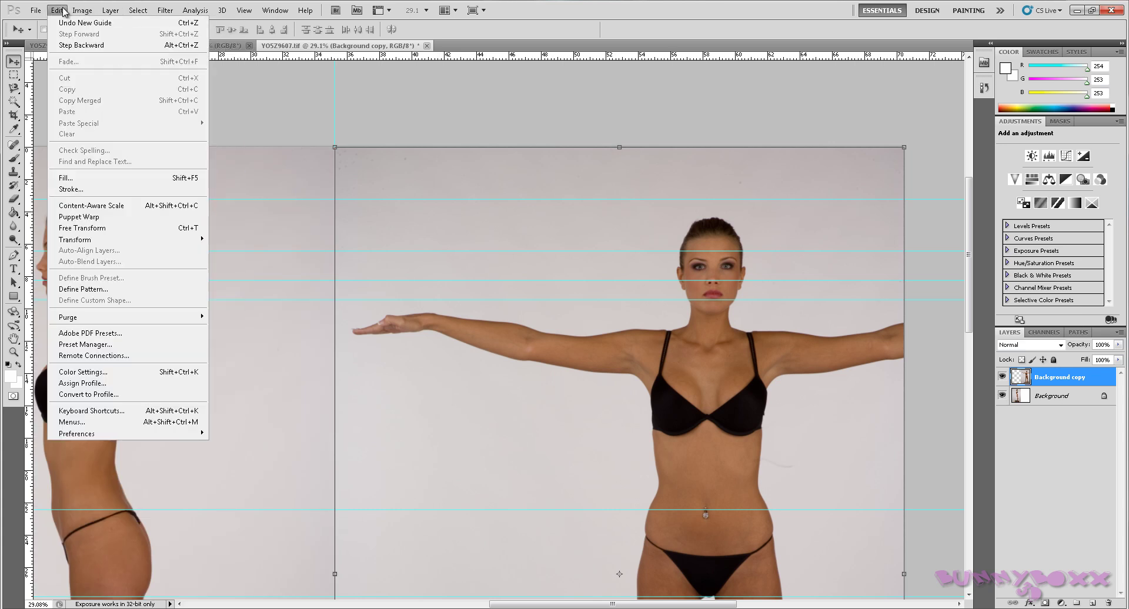
pyautogui.click(147, 230)
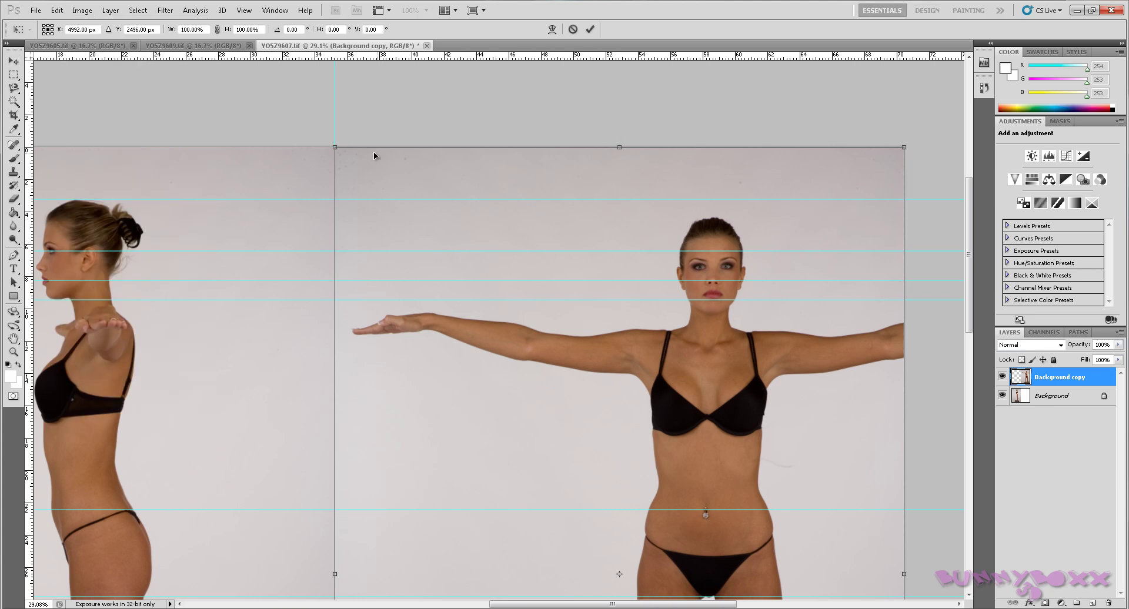
pyautogui.moveTo(333, 146); pyautogui.dragTo(308, 137)
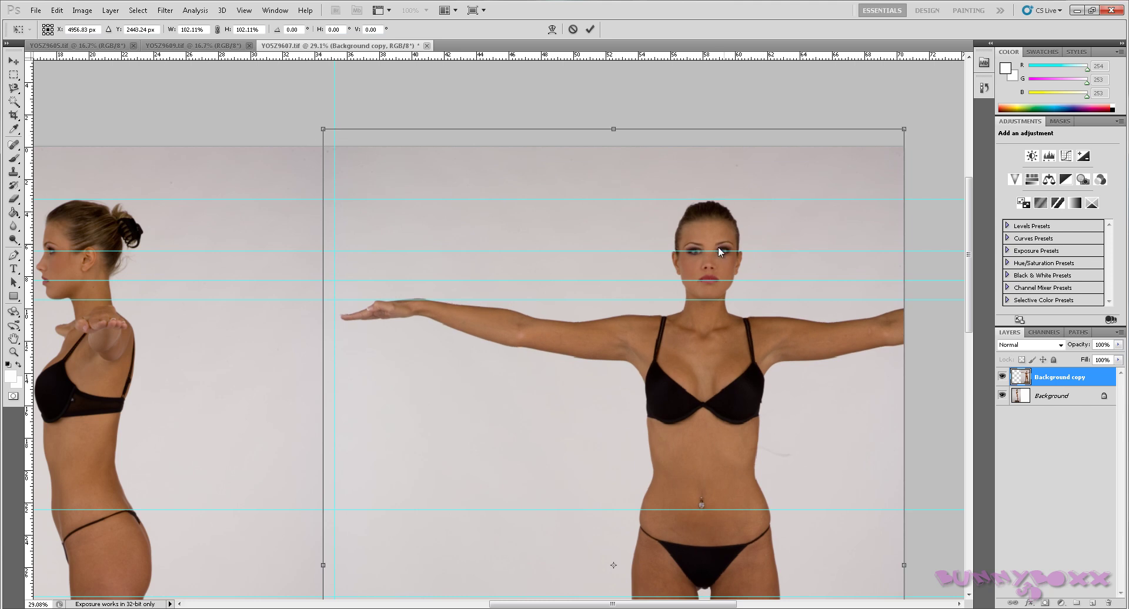
pyautogui.scroll(1, 716, 249)
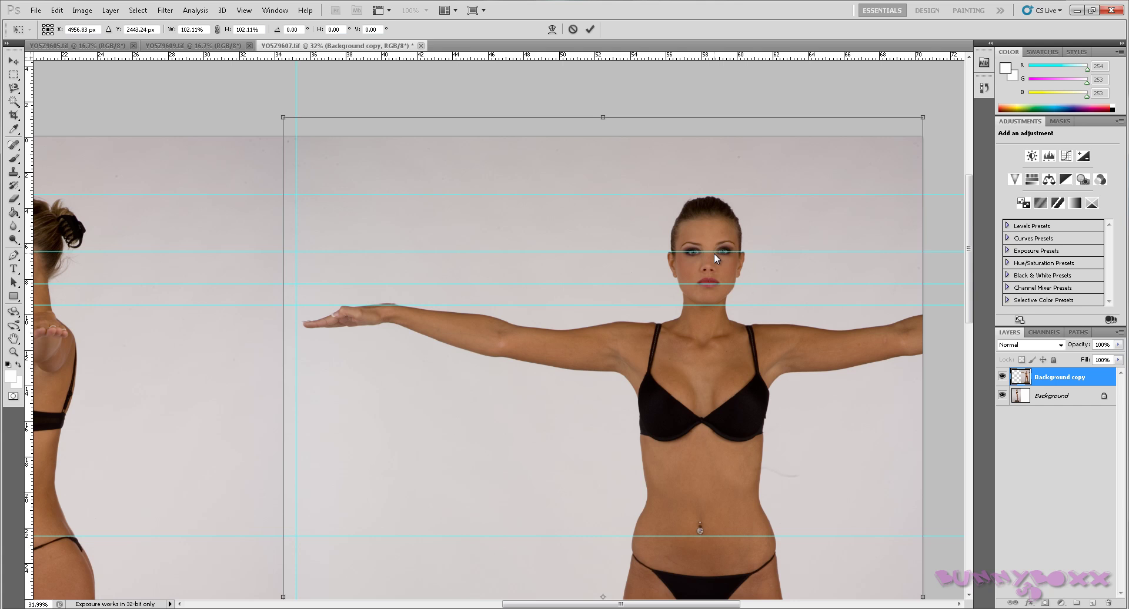
pyautogui.scroll(1, 714, 253)
pyautogui.scroll(-2, 370, 171)
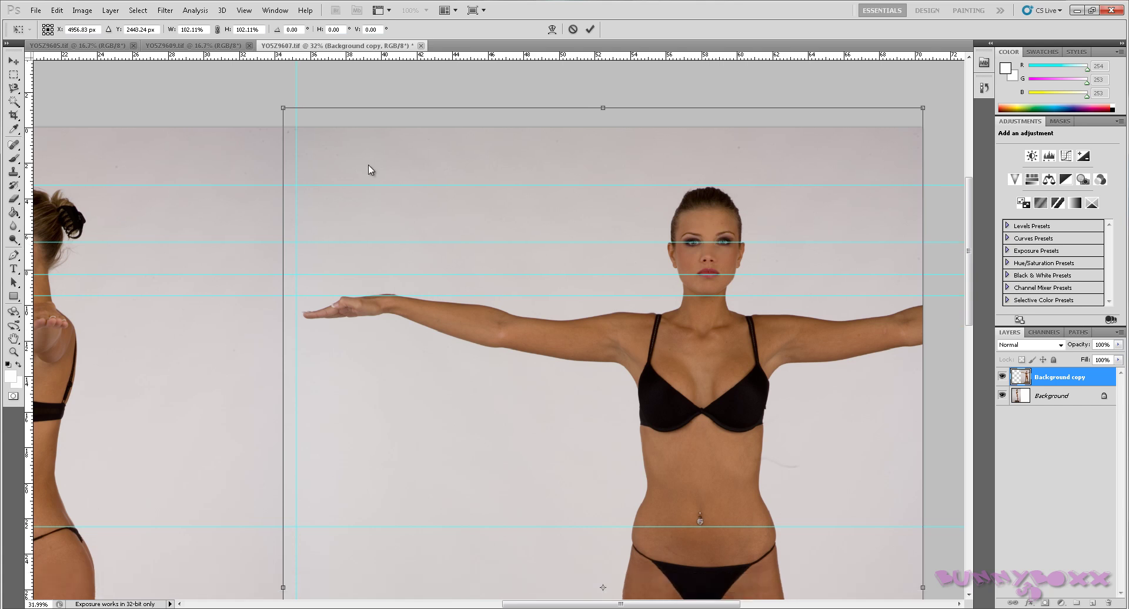
pyautogui.click(17, 61)
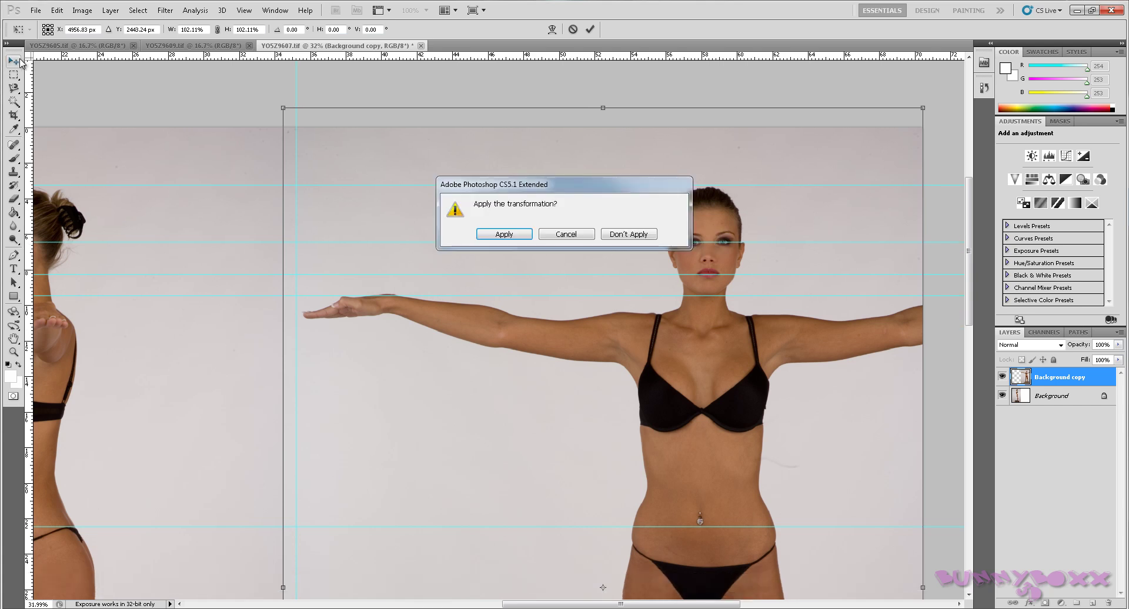
pyautogui.click(518, 234)
# Scroll through the document checking both figures against the guides
pyautogui.scroll(2, 713, 246)
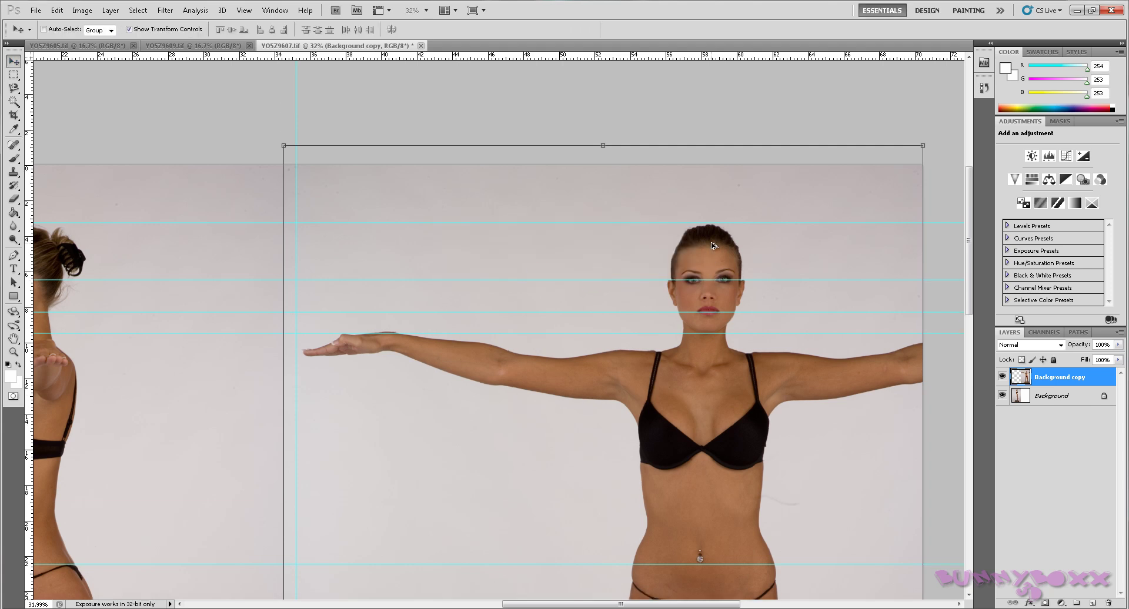
pyautogui.scroll(-2, 713, 246)
pyautogui.scroll(3, 712, 245)
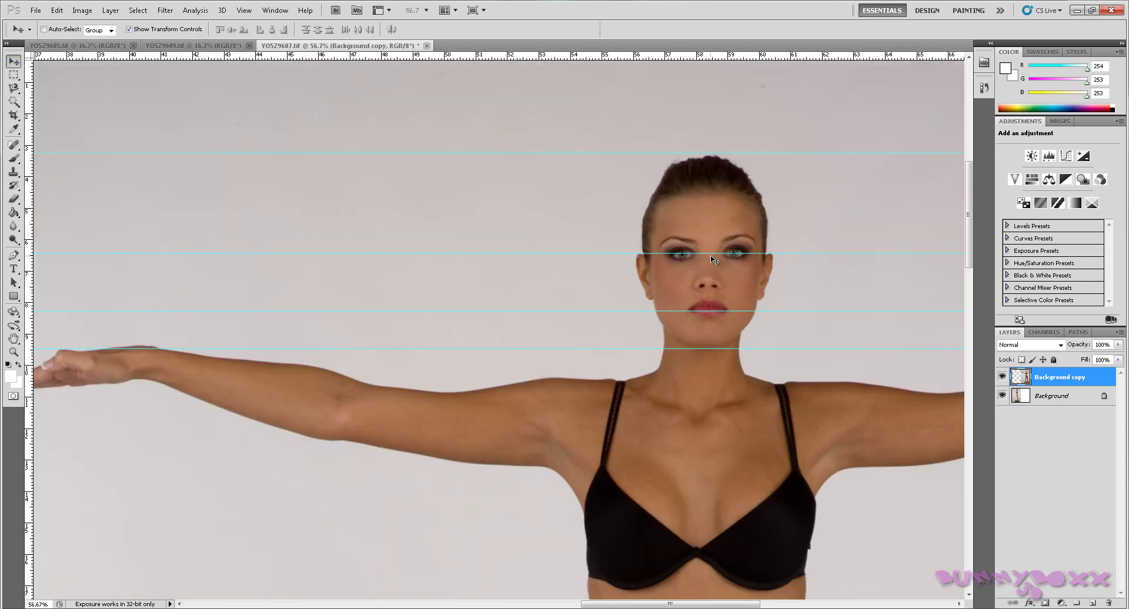
pyautogui.scroll(2, 713, 259)
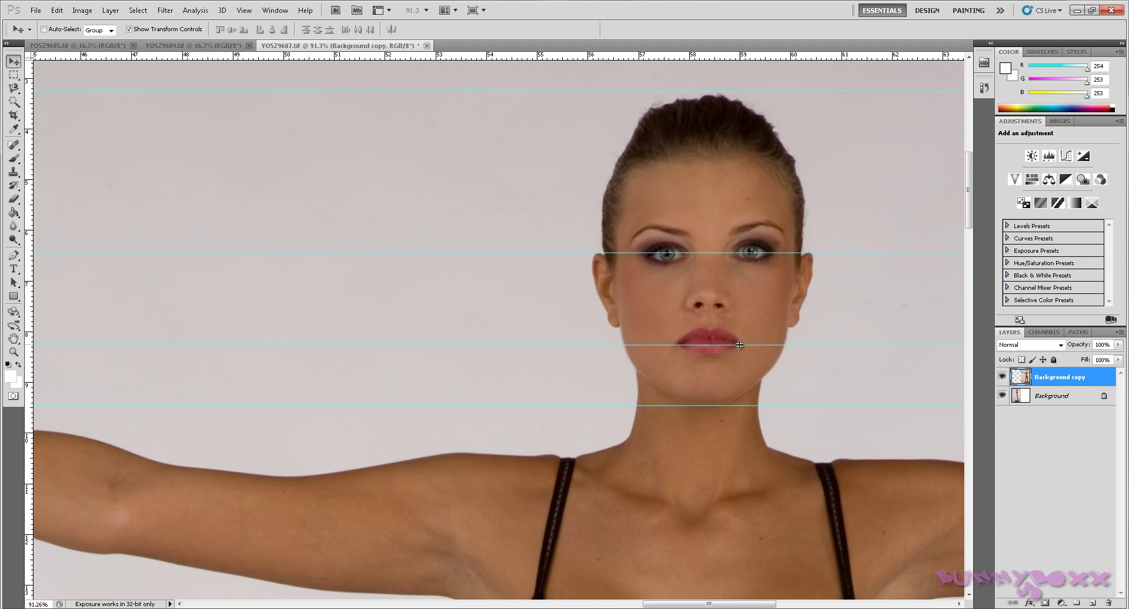
pyautogui.scroll(-3, 732, 356)
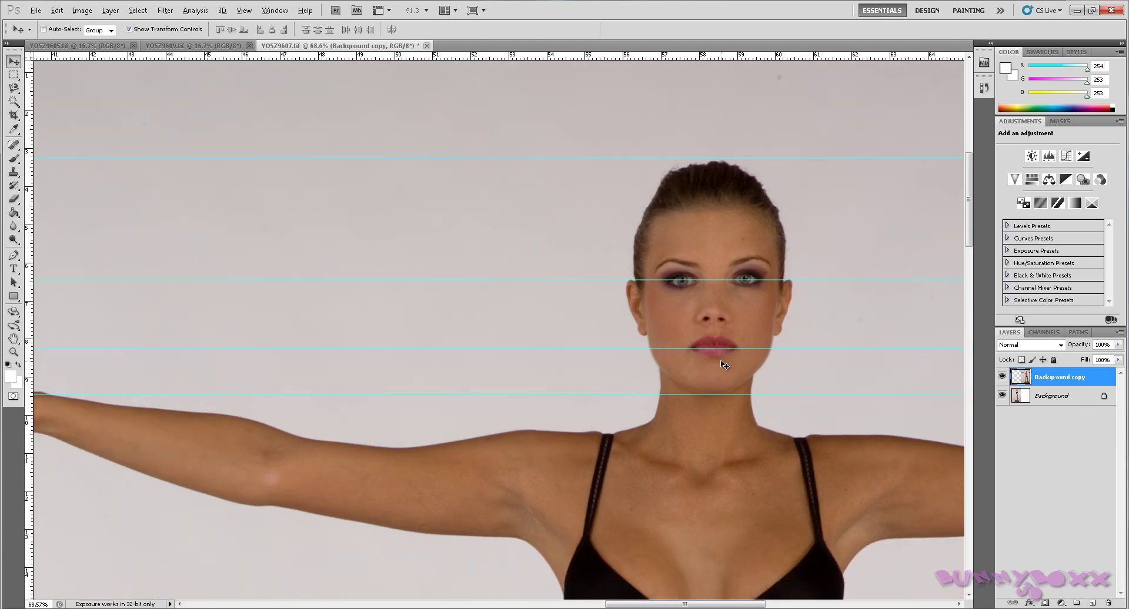
pyautogui.scroll(-3, 718, 360)
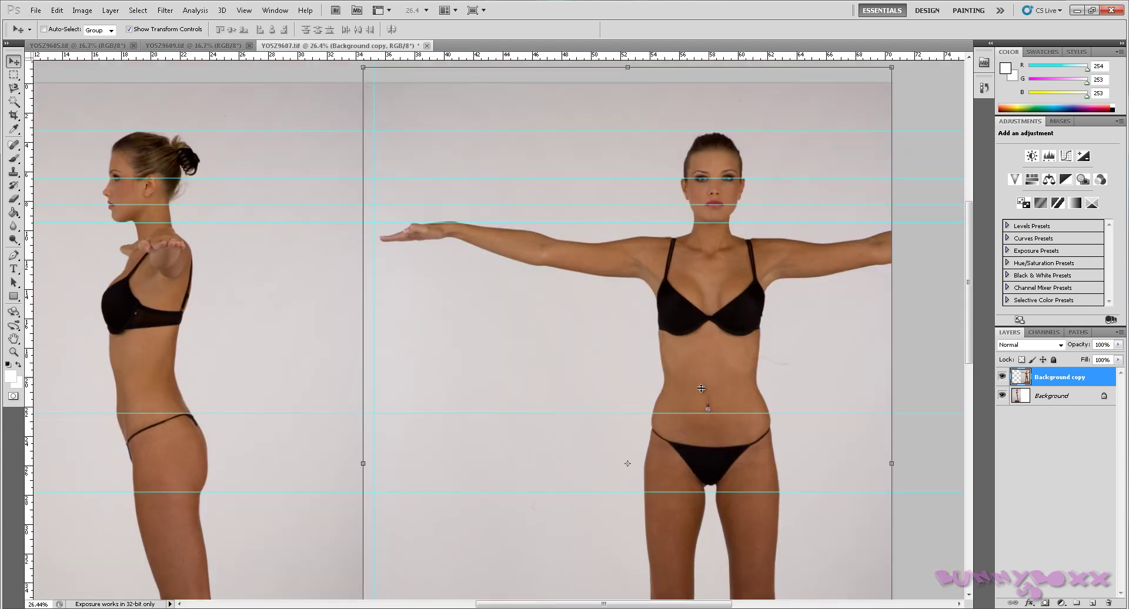
pyautogui.scroll(-3, 697, 390)
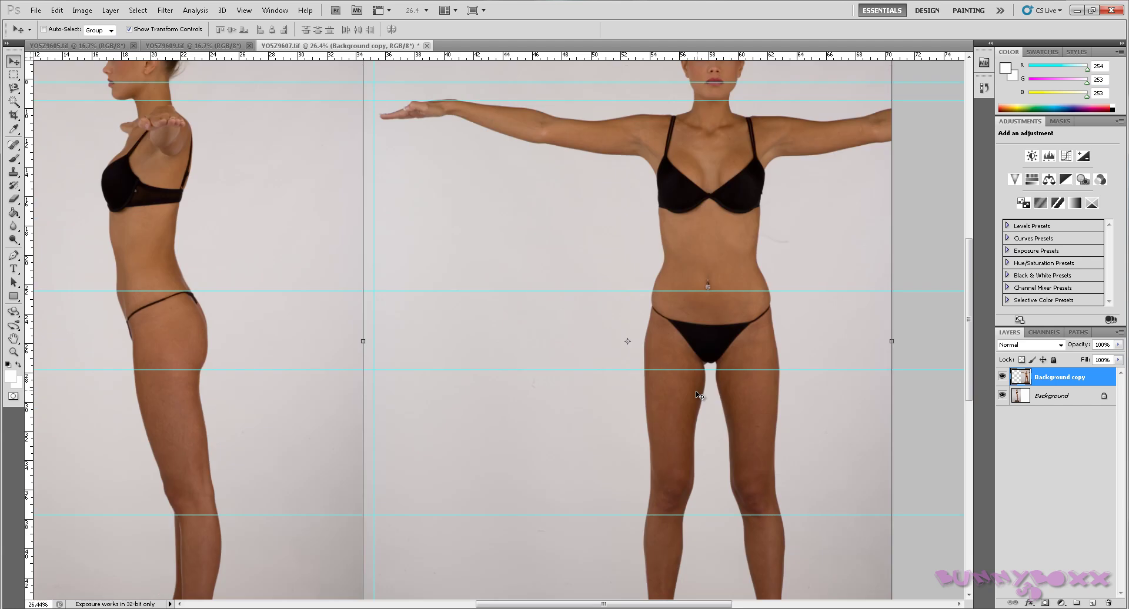
pyautogui.scroll(-2, 699, 395)
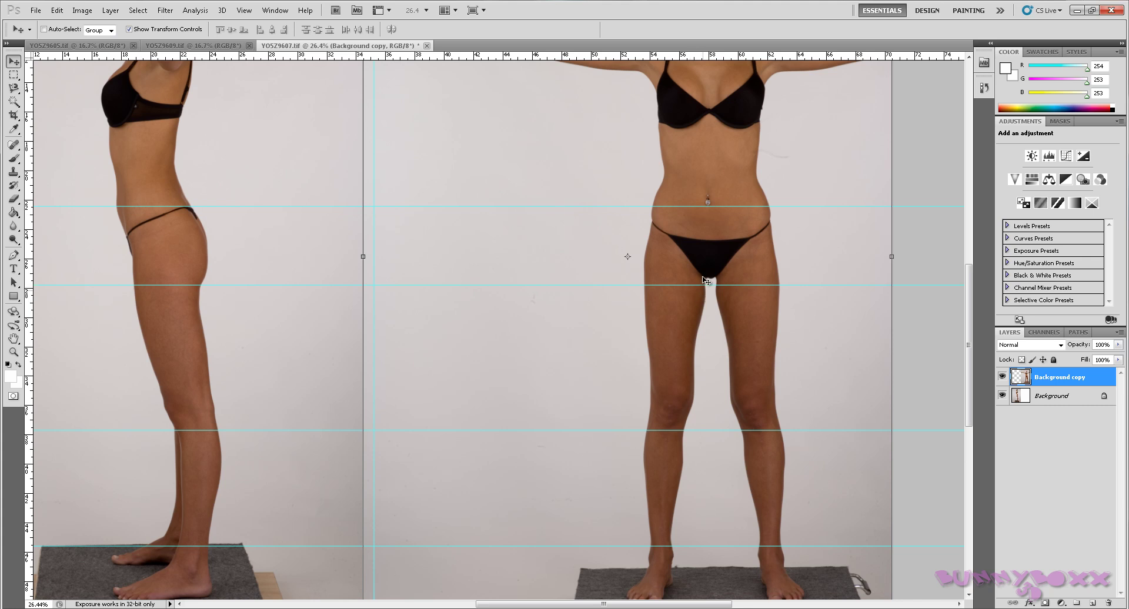
pyautogui.scroll(5, 784, 310)
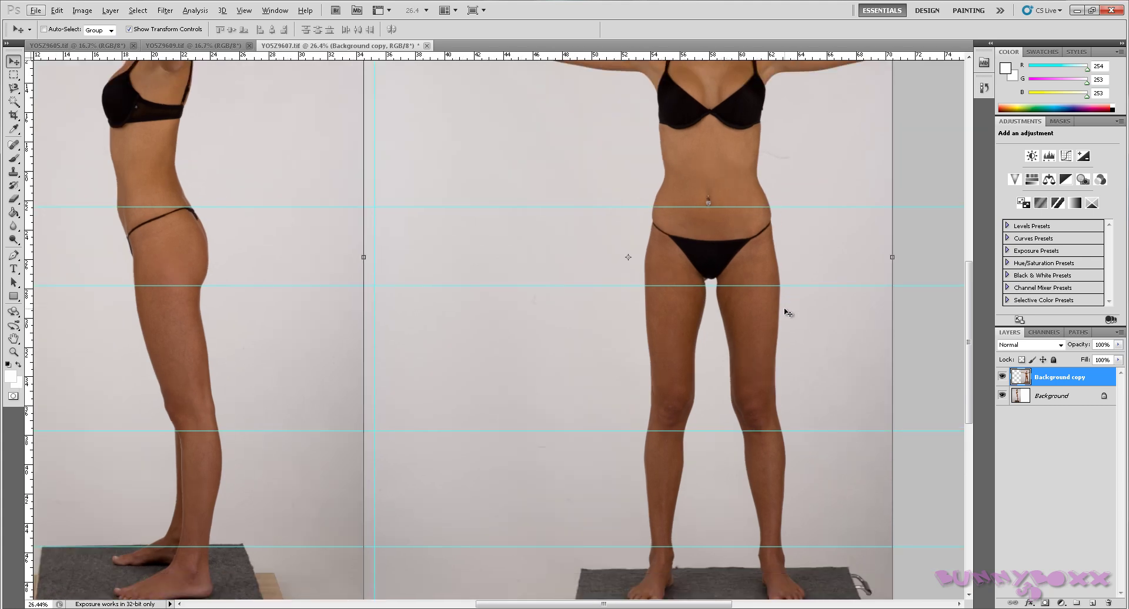
pyautogui.scroll(4, 787, 310)
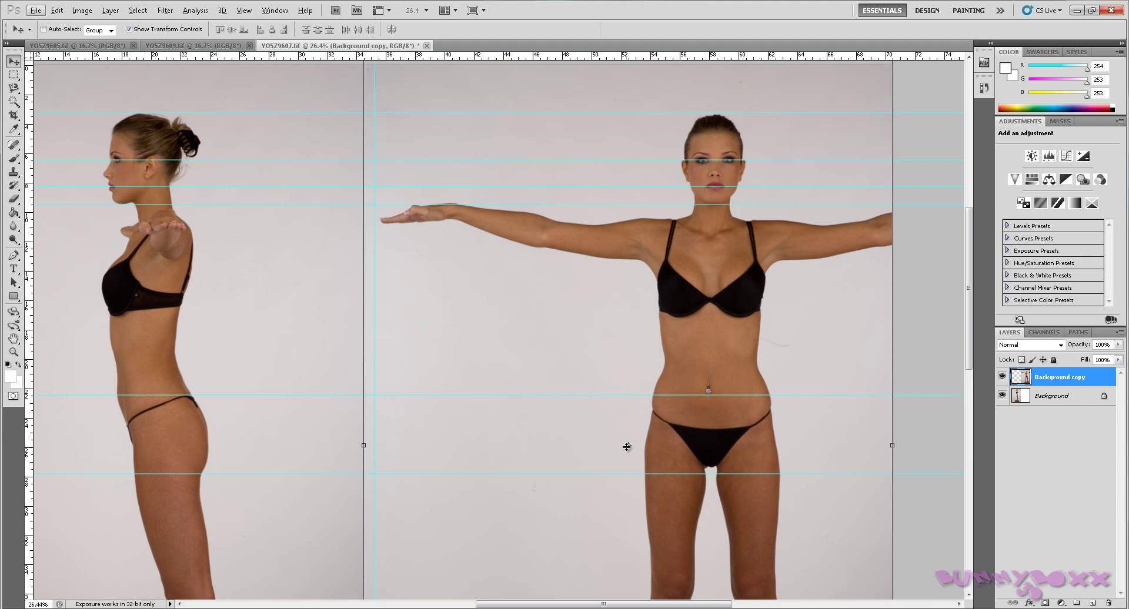
# Free-transform the front figure layer and drag its reference point onto the eye line
pyautogui.hotkey('ctrl', 't')
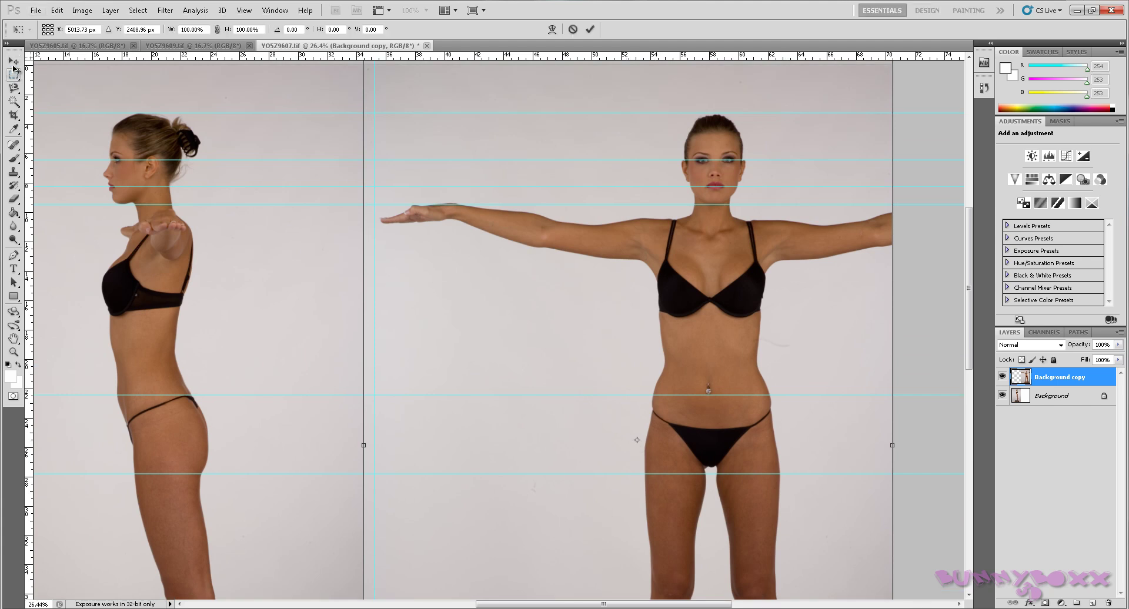
pyautogui.press('Return')
pyautogui.click(627, 445)
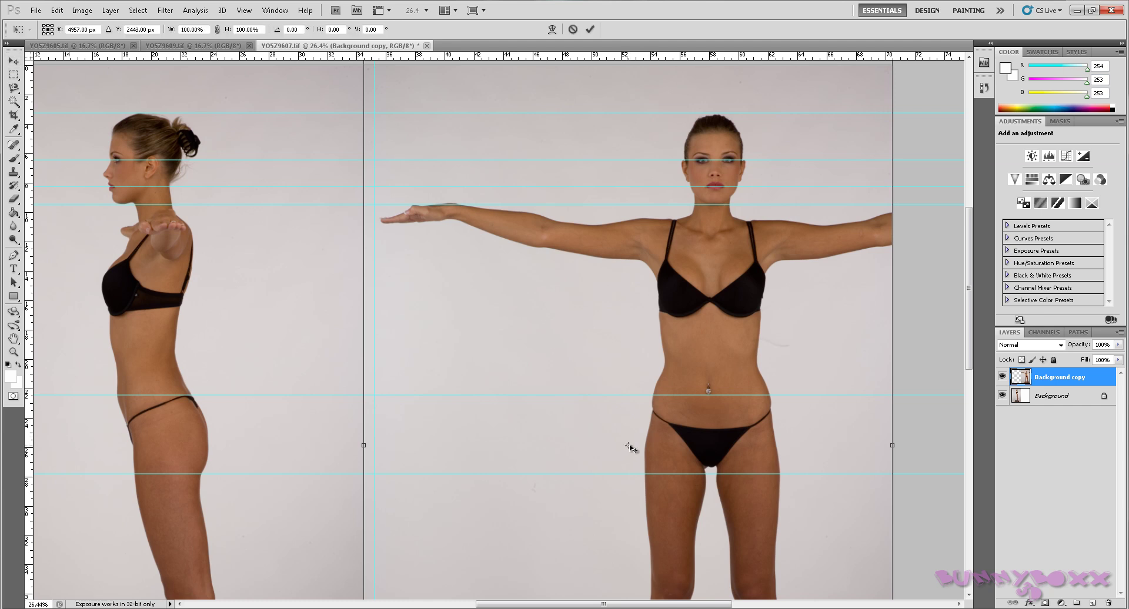
pyautogui.keyDown('alt'); pyautogui.click(727, 159); pyautogui.keyUp('alt')
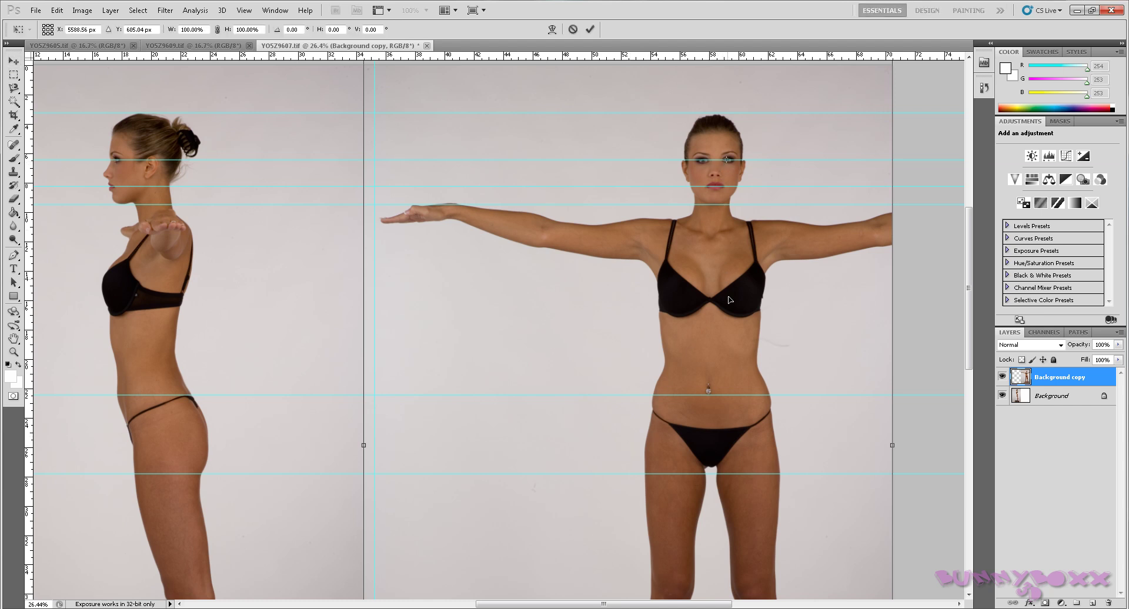
pyautogui.scroll(4, 744, 141)
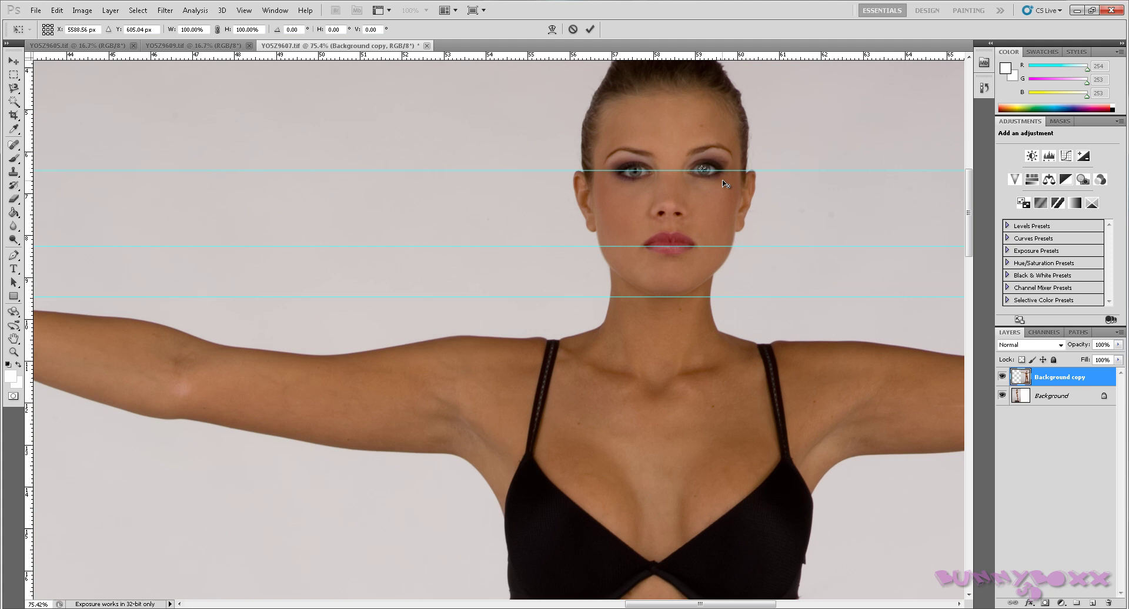
pyautogui.moveTo(700, 169); pyautogui.dragTo(725, 172)
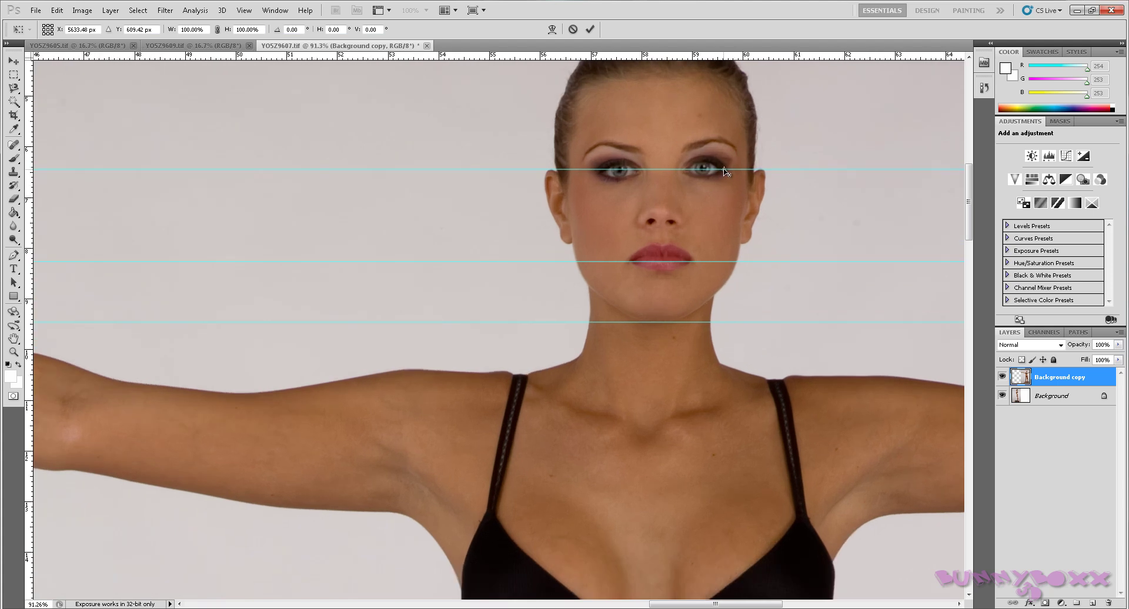
pyautogui.moveTo(724, 171); pyautogui.dragTo(722, 171)
pyautogui.scroll(-3, 661, 304)
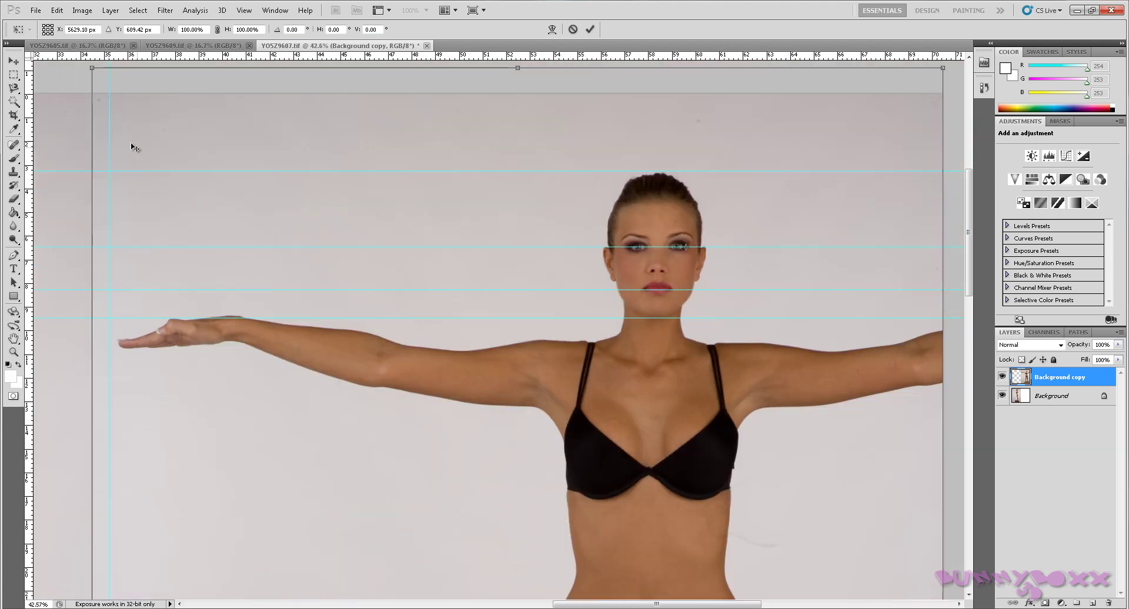
pyautogui.click(15, 63)
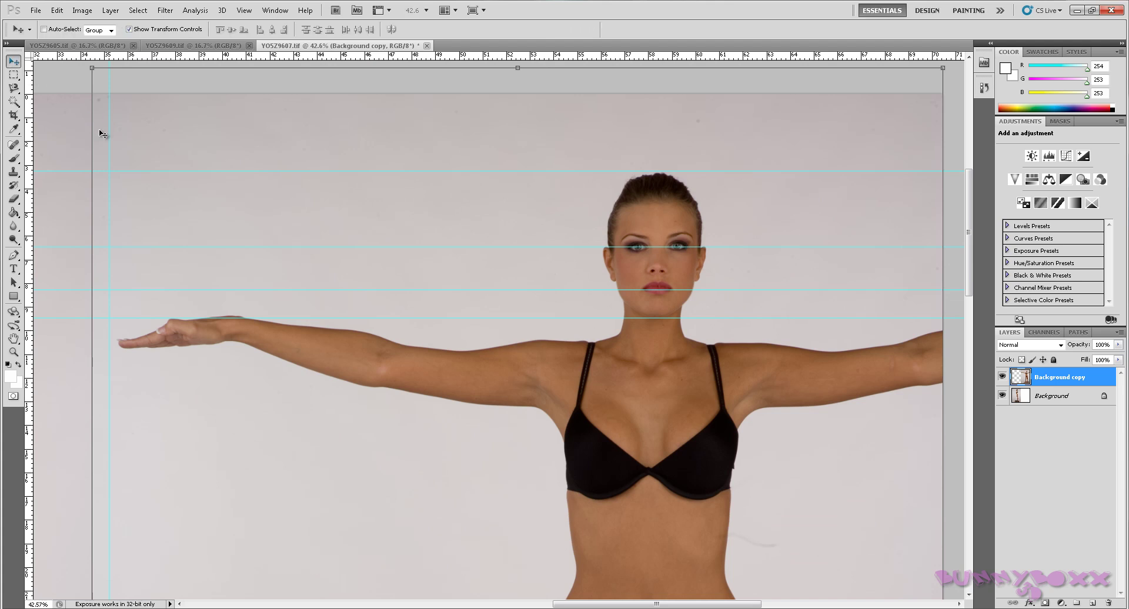
# Restart the free transform and move the pivot up onto the front figure's face
pyautogui.scroll(-3, 573, 317)
pyautogui.scroll(-2, 608, 378)
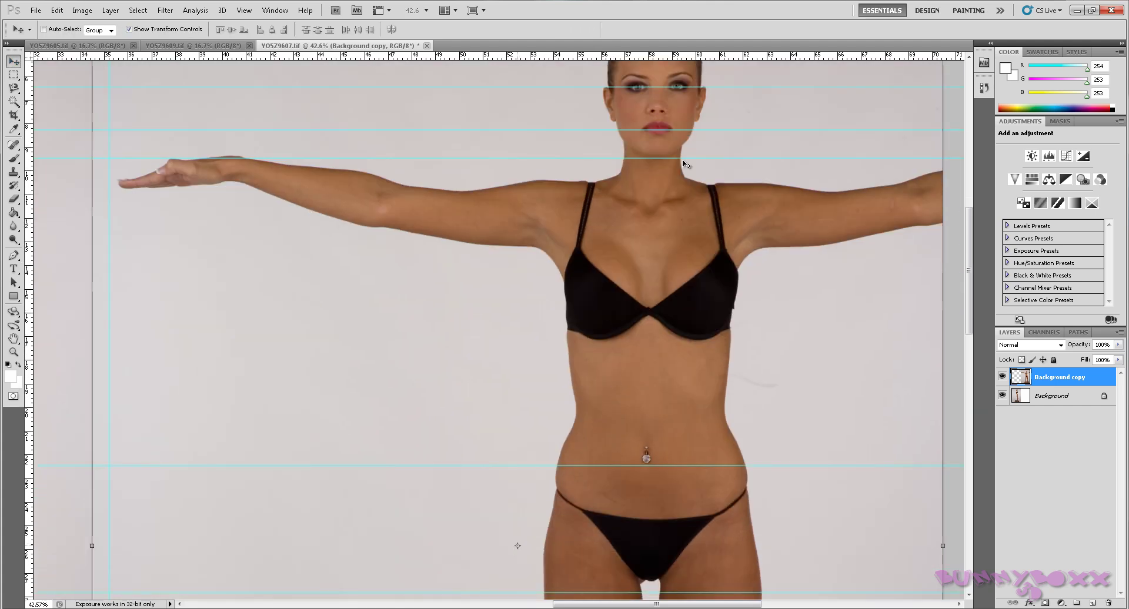
pyautogui.hotkey('ctrl', 't')
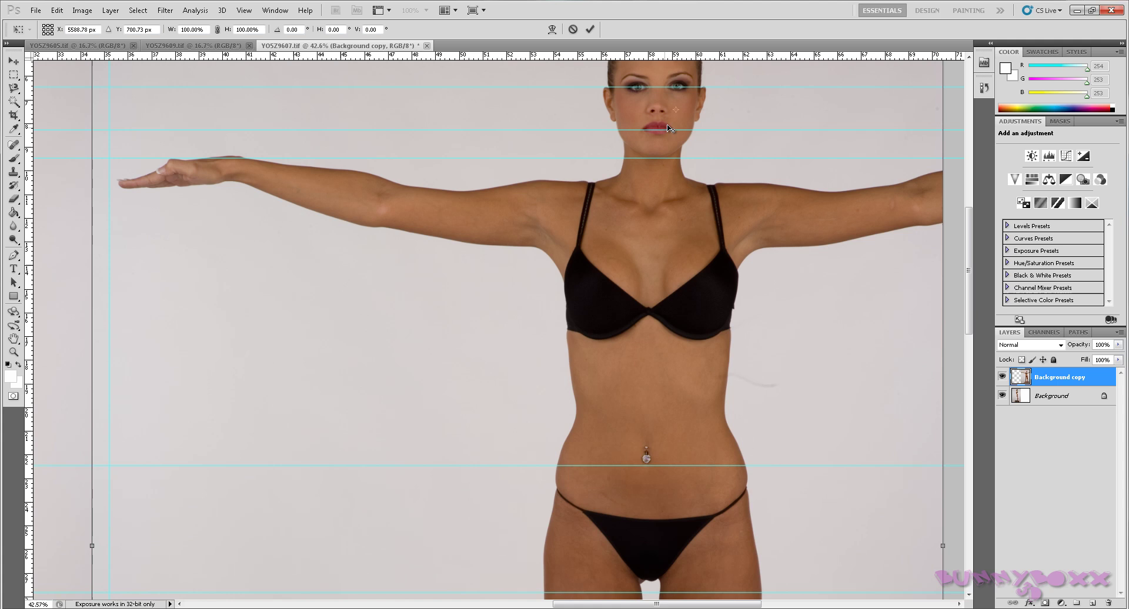
pyautogui.moveTo(676, 110); pyautogui.dragTo(686, 88)
pyautogui.scroll(-1, 642, 242)
pyautogui.scroll(-2, 641, 242)
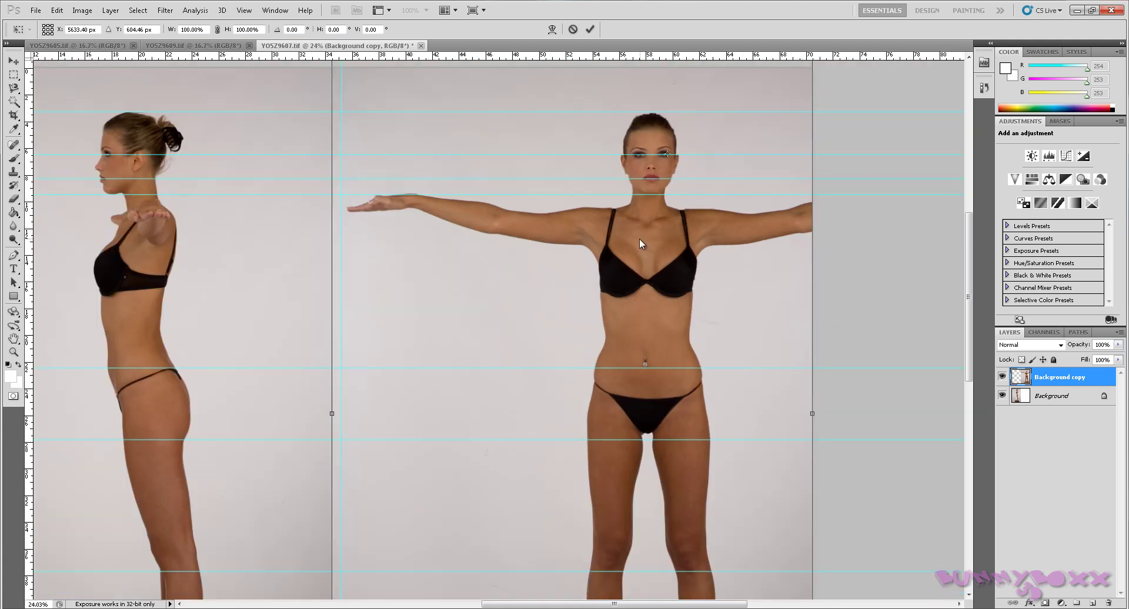
pyautogui.scroll(-1, 637, 237)
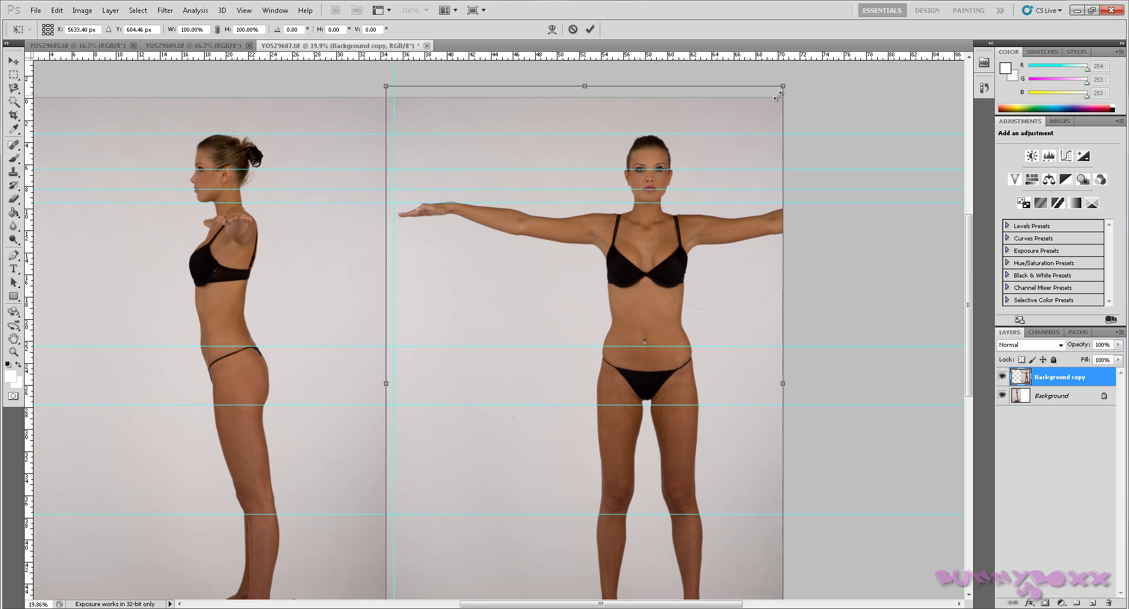
# Scale the front figure to 101.59% by dragging a corner handle
pyautogui.moveTo(784, 85); pyautogui.dragTo(789, 82)
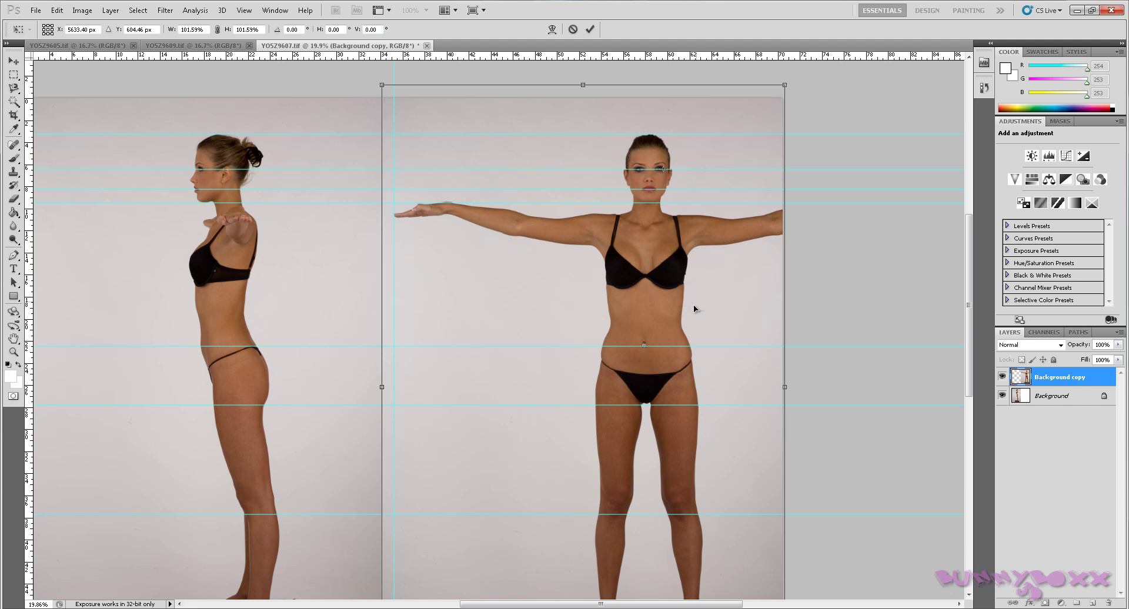
pyautogui.scroll(-3, 680, 382)
pyautogui.scroll(-1, 679, 382)
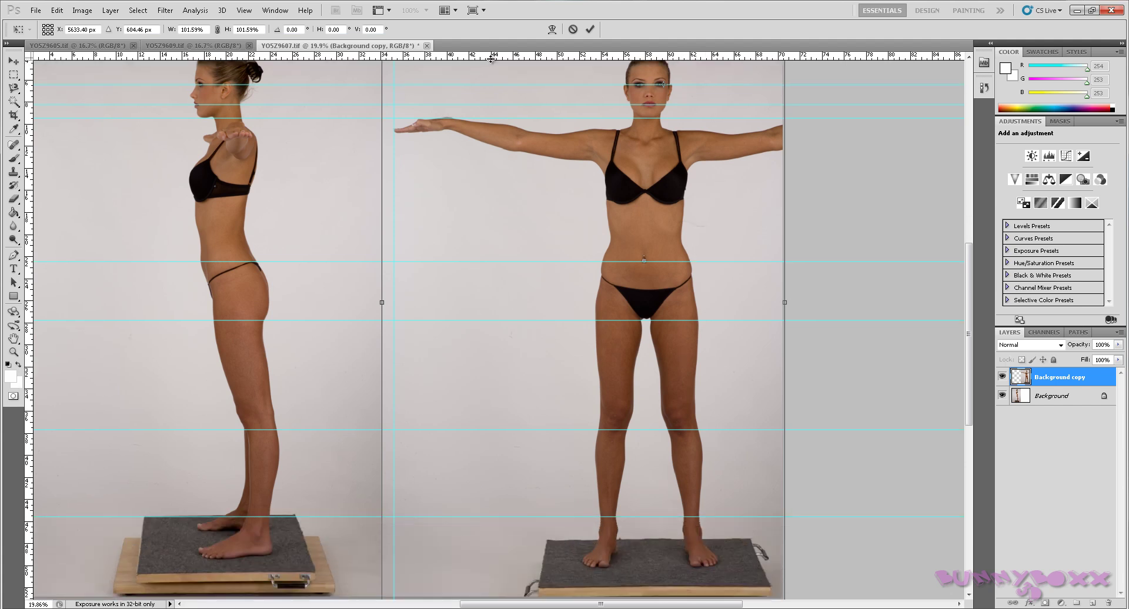
# Add a horizontal guide across the floor mats and fine-tune its height
pyautogui.moveTo(491, 58); pyautogui.dragTo(560, 561)
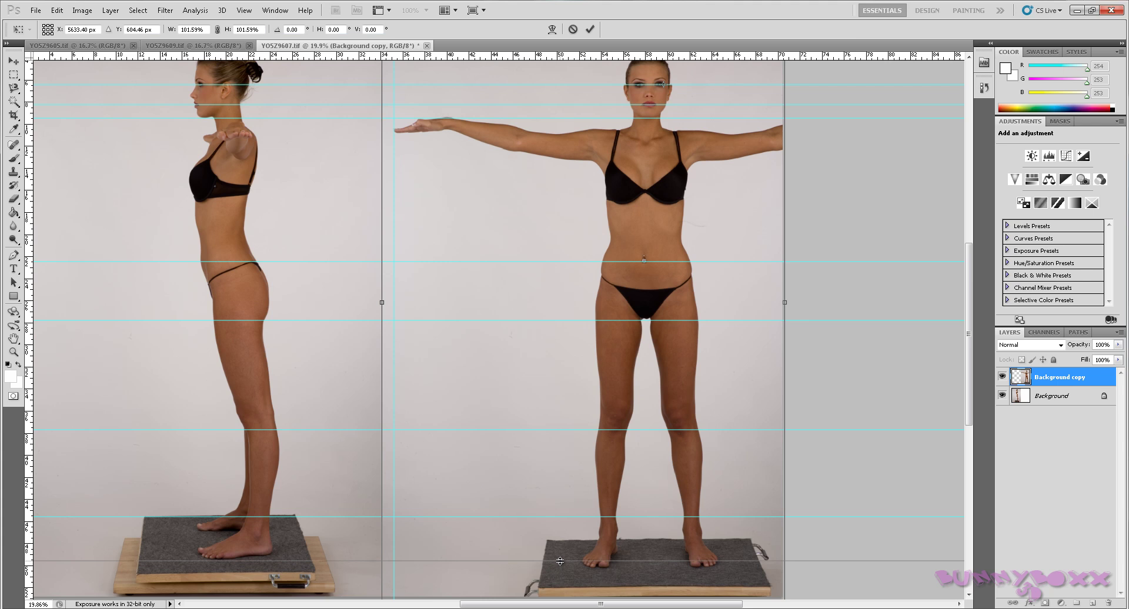
pyautogui.moveTo(561, 561); pyautogui.dragTo(561, 559)
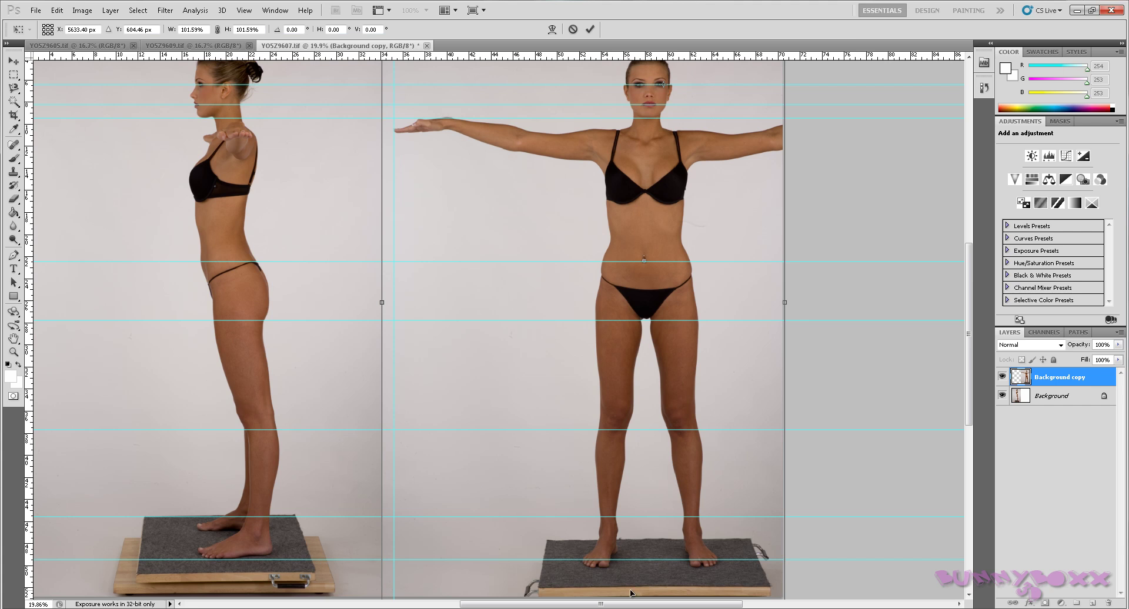
pyautogui.scroll(3, 362, 222)
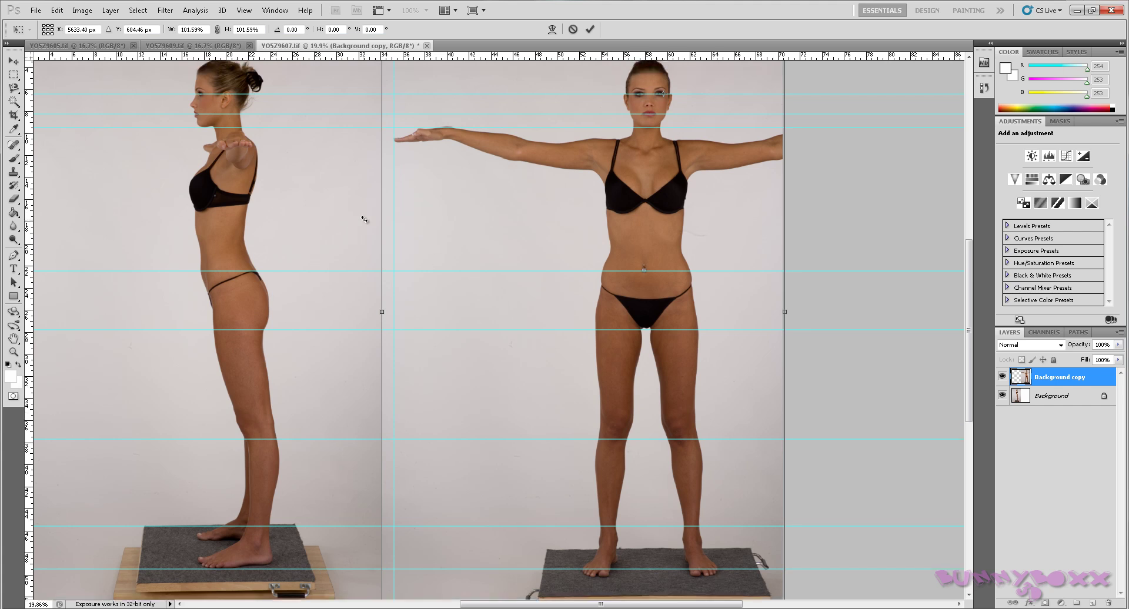
pyautogui.scroll(3, 363, 222)
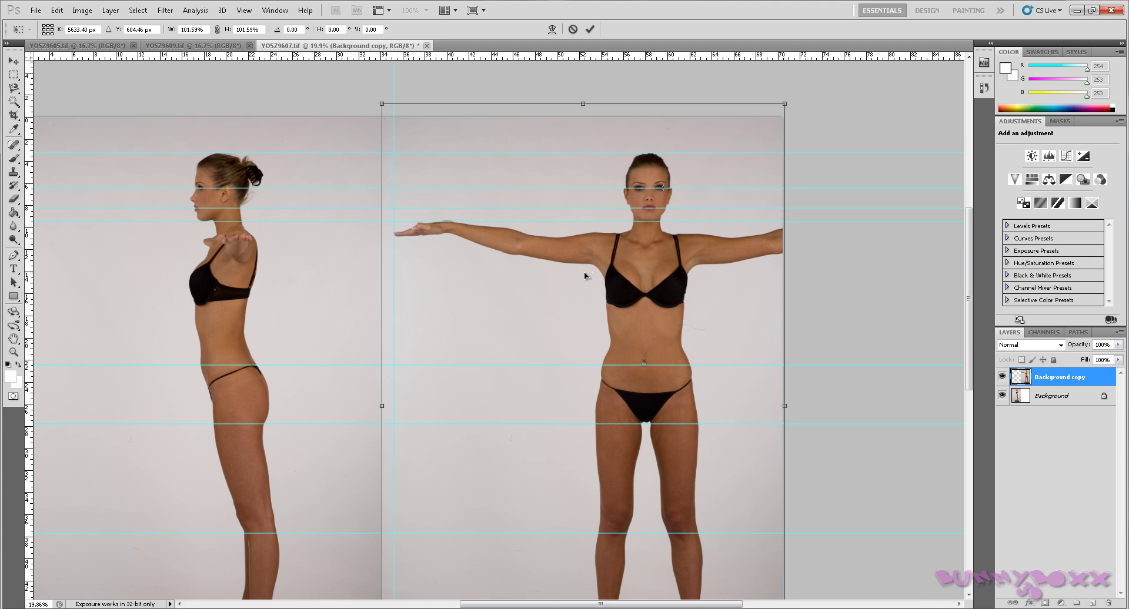
pyautogui.scroll(1, 584, 271)
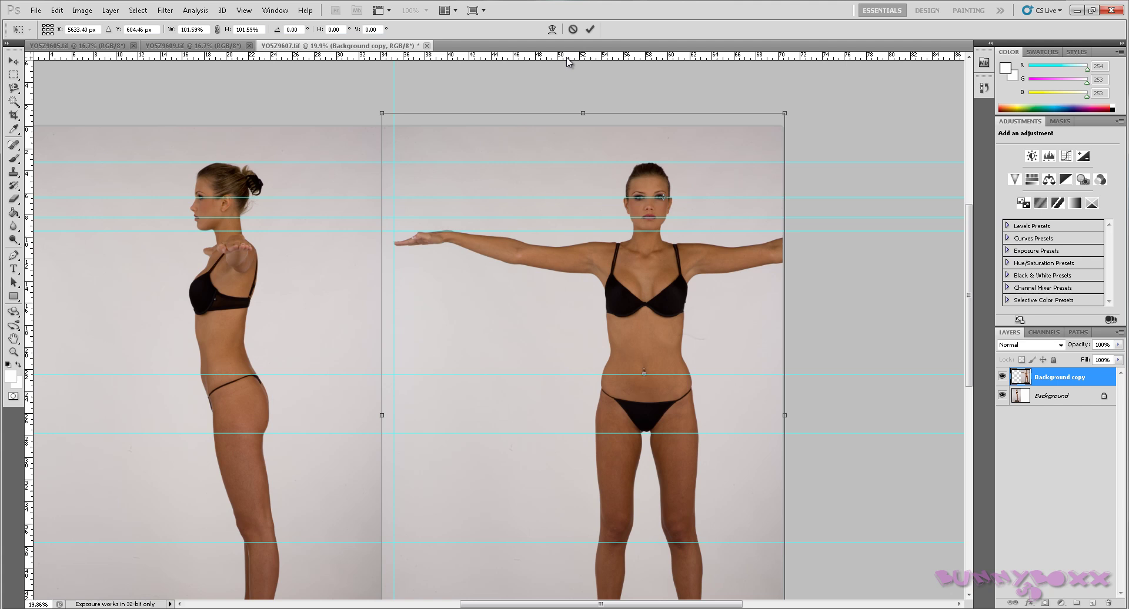
# Add horizontal guides at the outstretched arms and across the chest
pyautogui.moveTo(567, 62); pyautogui.dragTo(646, 276)
pyautogui.moveTo(581, 57); pyautogui.dragTo(657, 317)
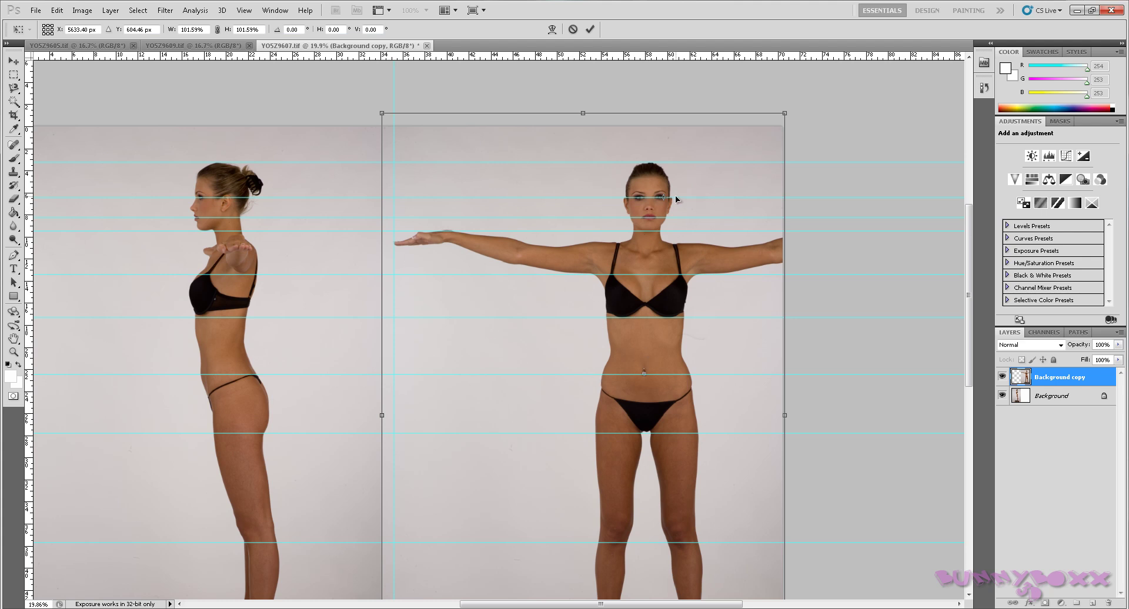
# Zoom and pan over both figures to check the front view's eyes and shoulders match the guides
pyautogui.scroll(5, 676, 200)
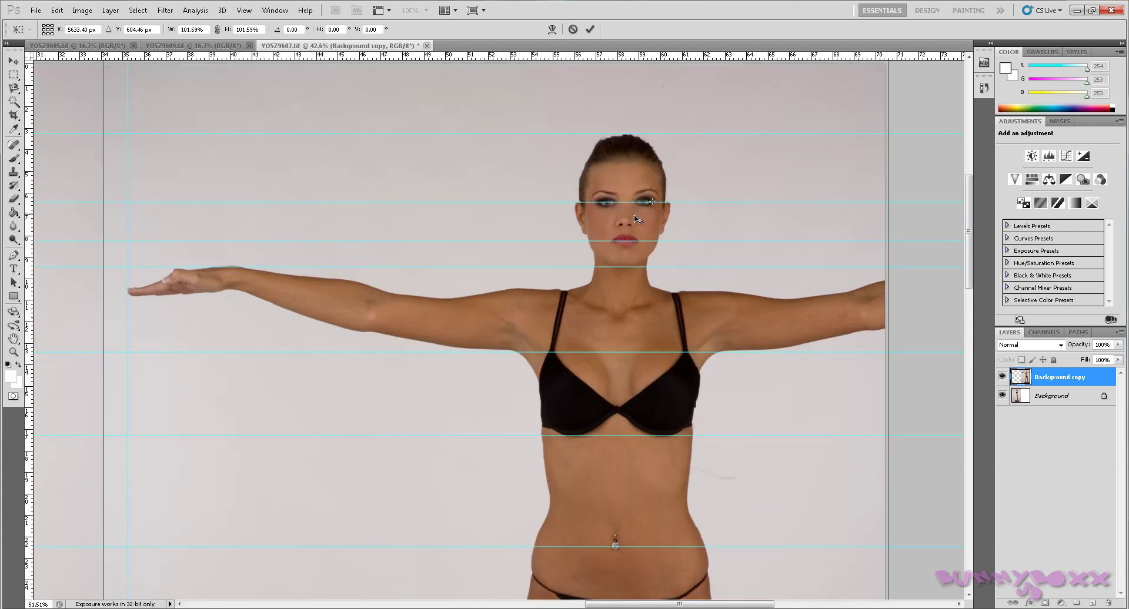
pyautogui.scroll(3, 637, 219)
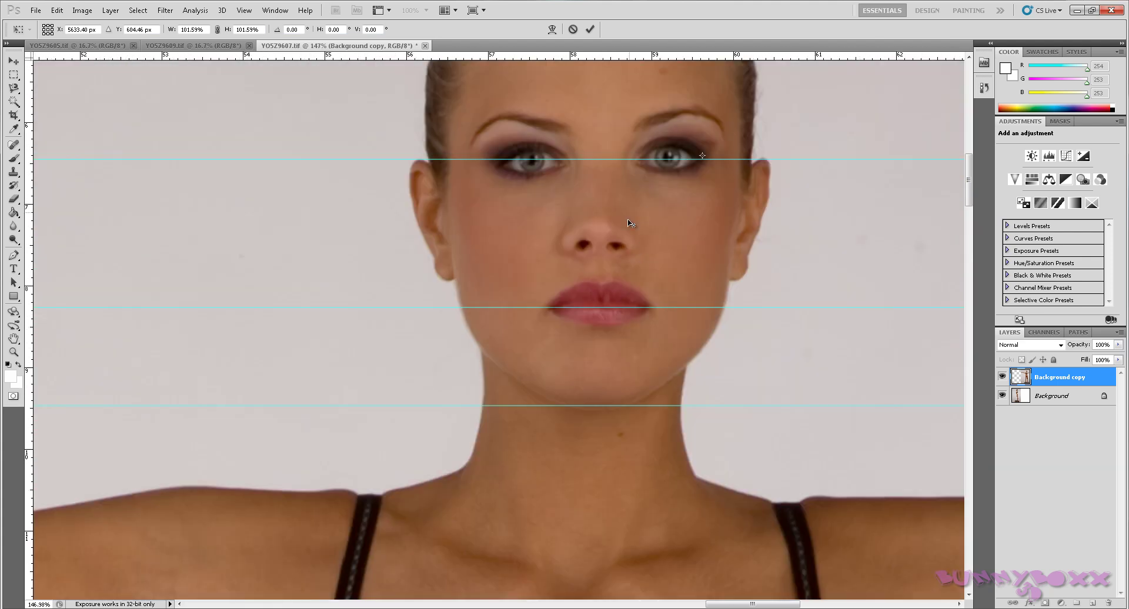
pyautogui.scroll(-3, 634, 241)
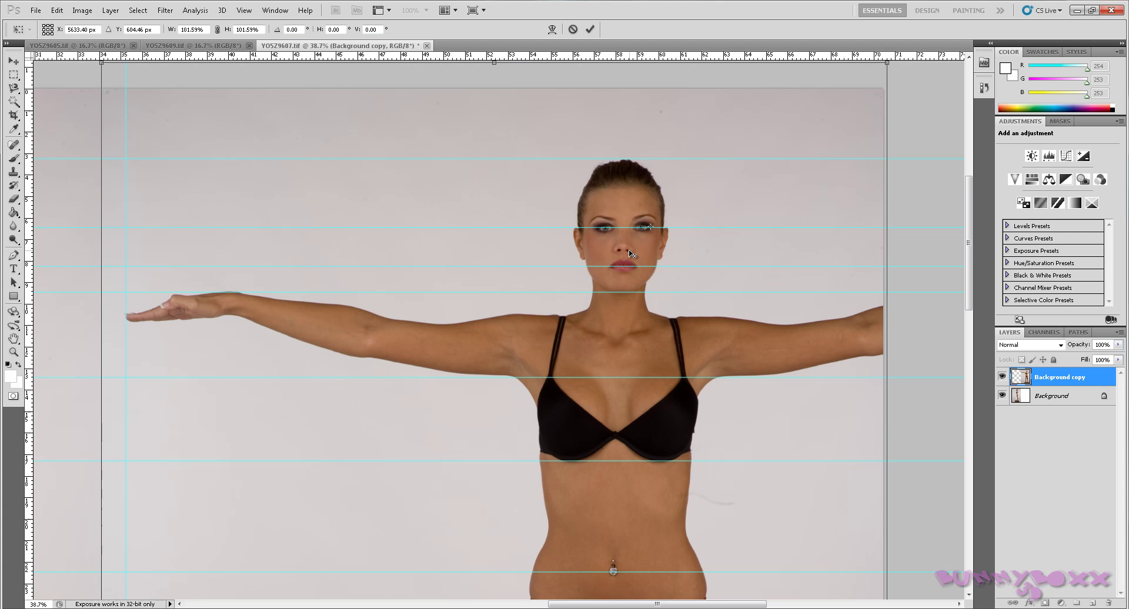
pyautogui.scroll(-1, 629, 252)
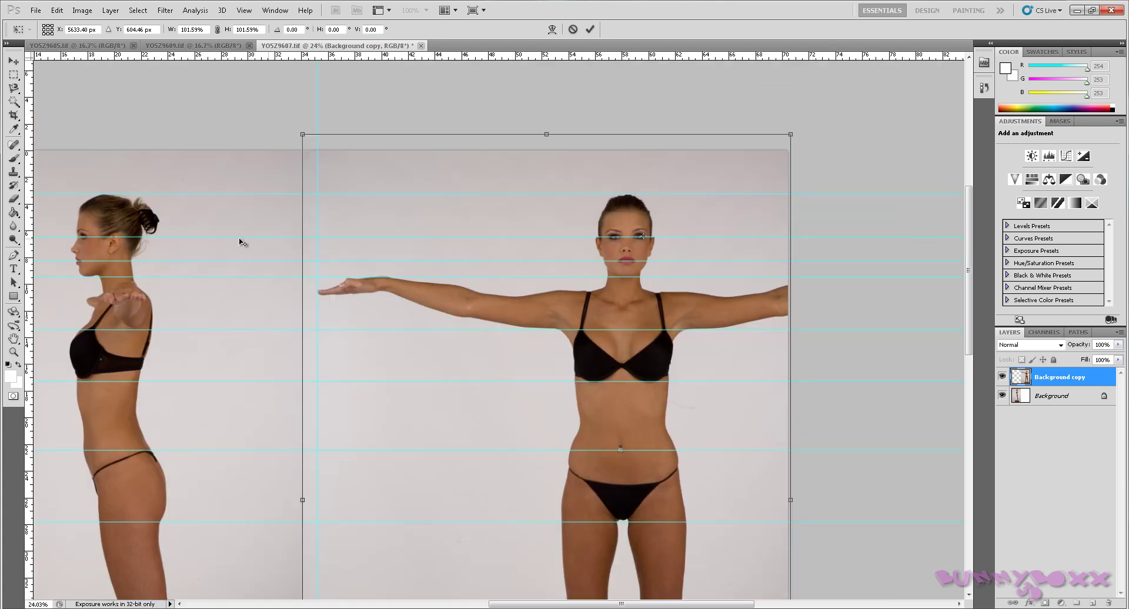
pyautogui.scroll(1, 107, 250)
pyautogui.scroll(1, 130, 288)
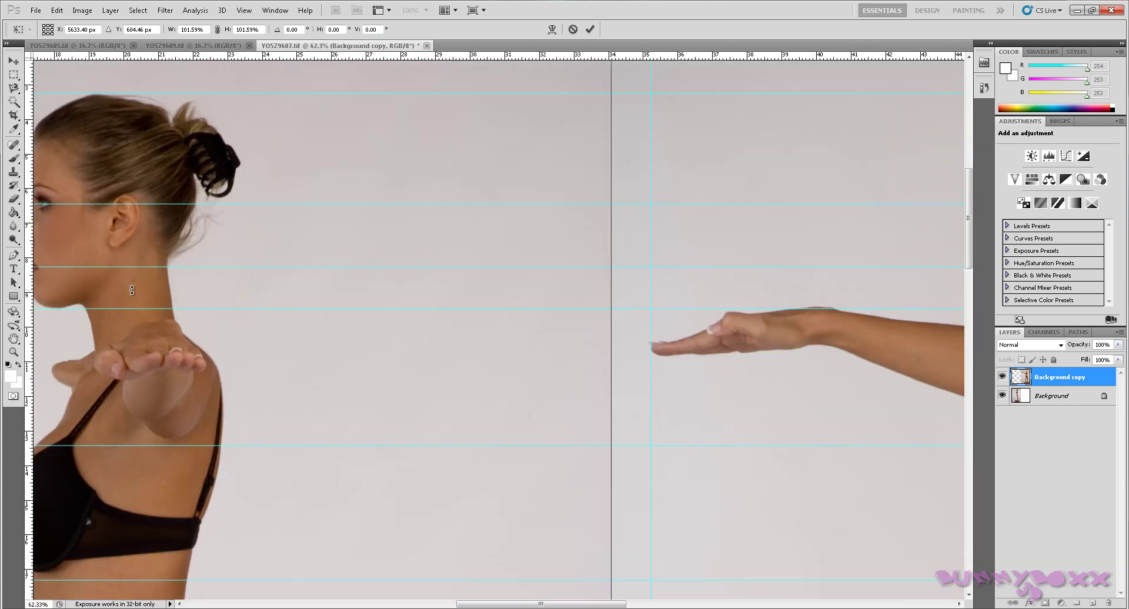
pyautogui.scroll(-1, 131, 289)
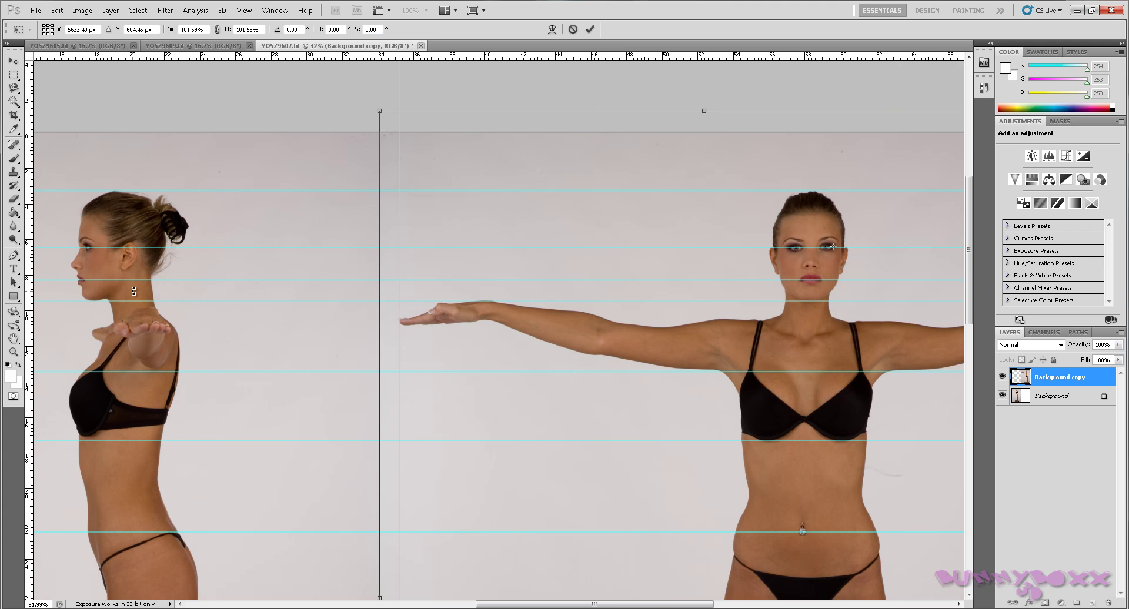
pyautogui.scroll(1, 135, 288)
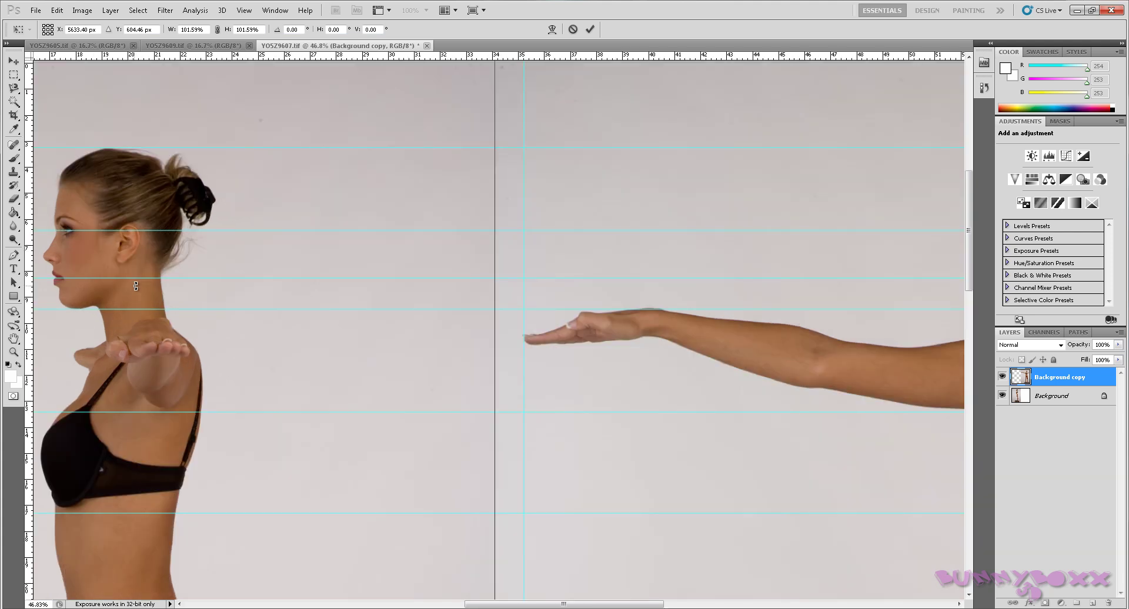
pyautogui.scroll(2, 135, 282)
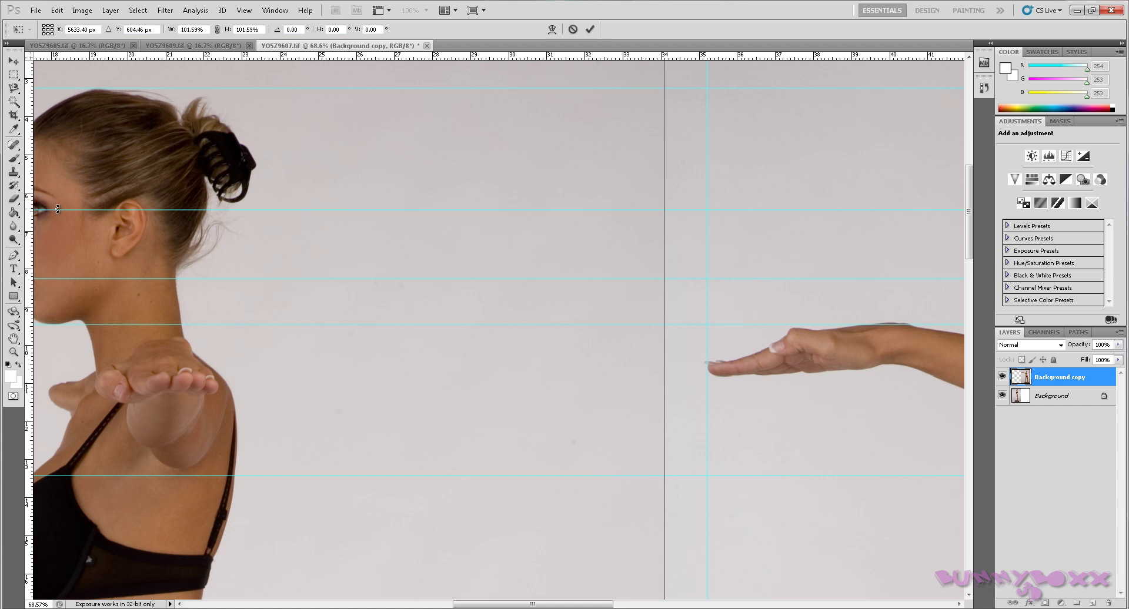
pyautogui.scroll(-2, 577, 257)
pyautogui.scroll(-2, 633, 288)
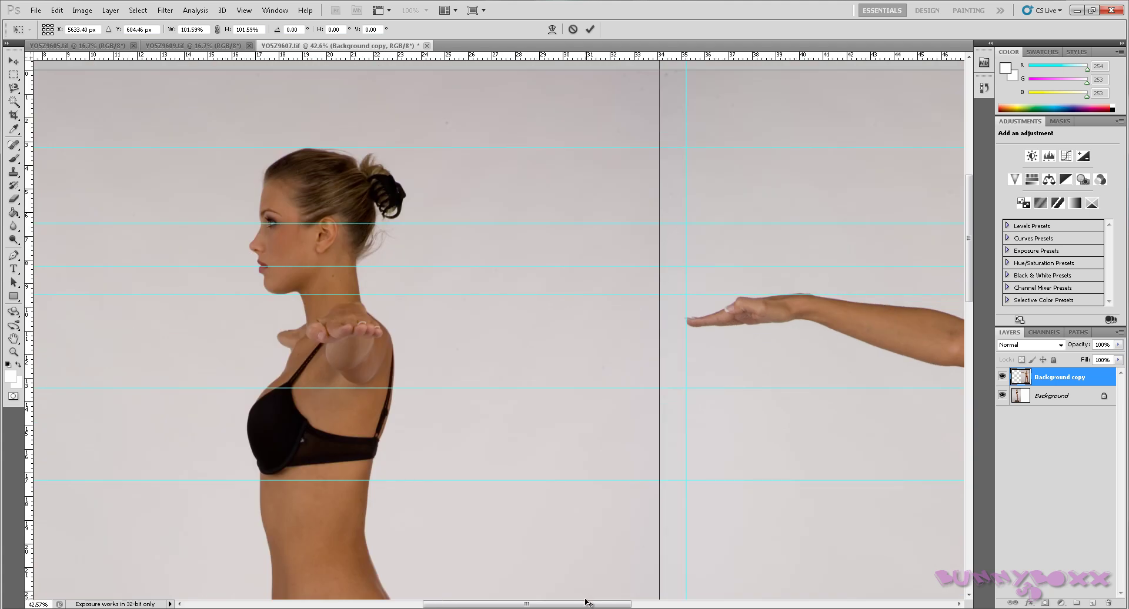
pyautogui.hscroll(6, 739, 260)
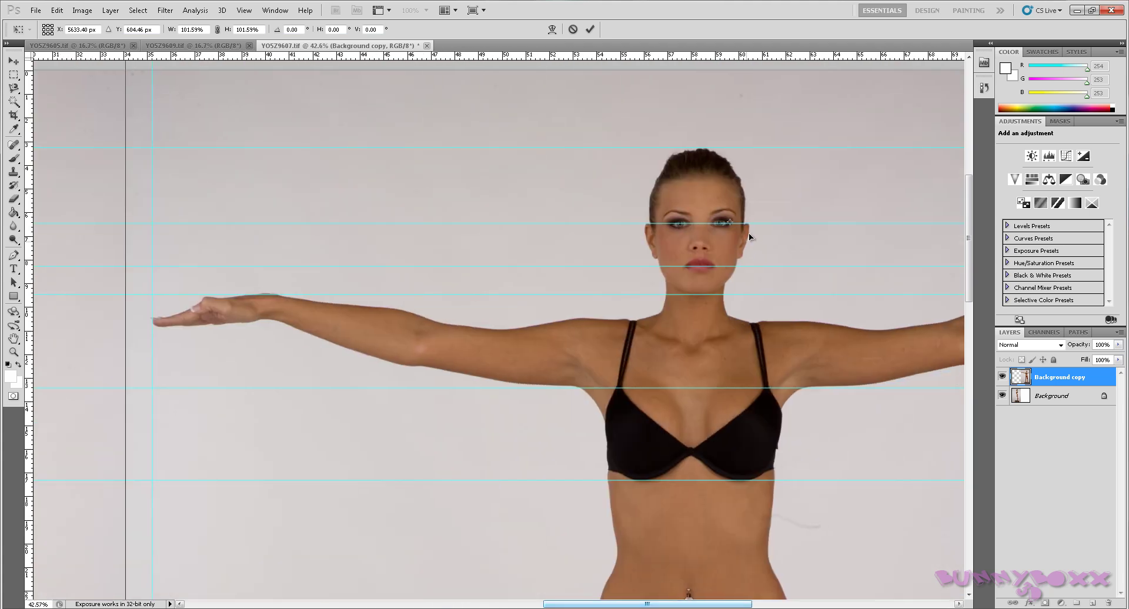
pyautogui.scroll(4, 750, 223)
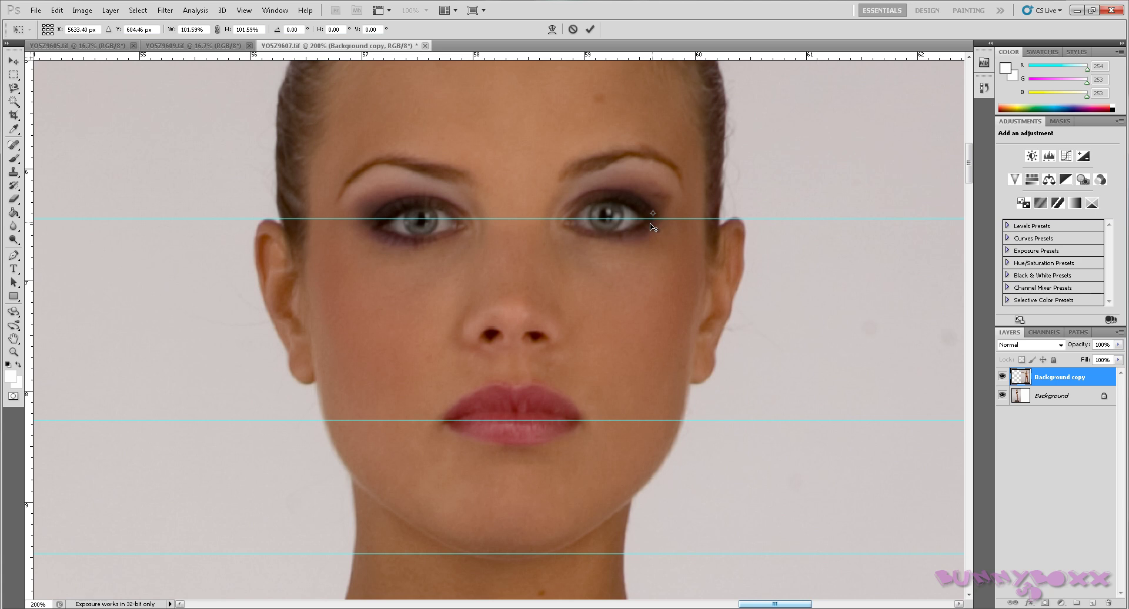
pyautogui.scroll(-5, 650, 225)
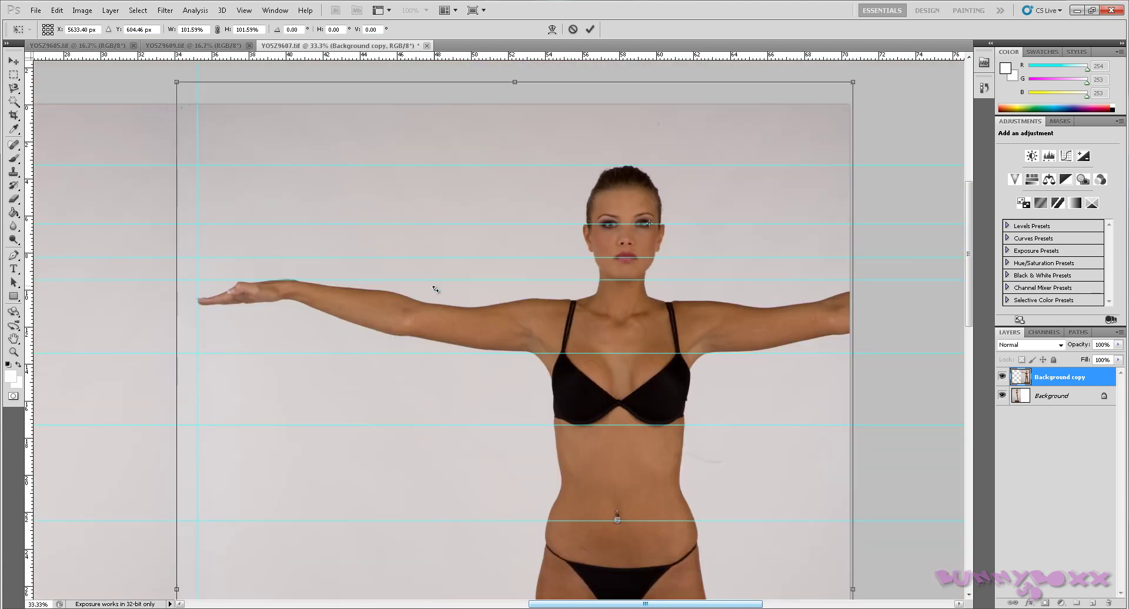
pyautogui.moveTo(563, 604); pyautogui.dragTo(482, 604)
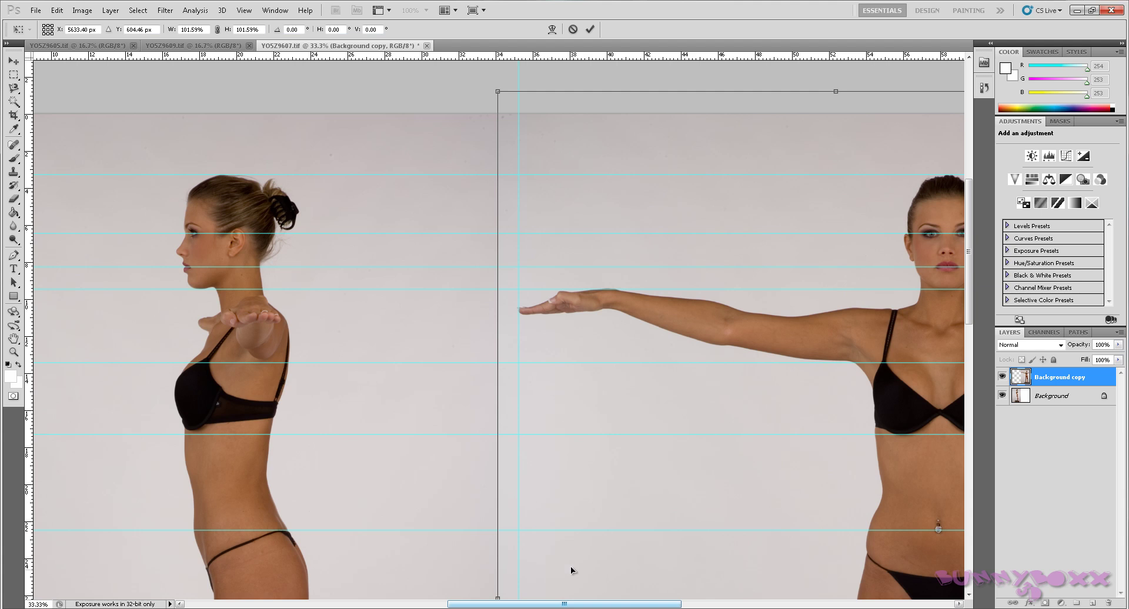
pyautogui.moveTo(594, 604); pyautogui.dragTo(676, 604)
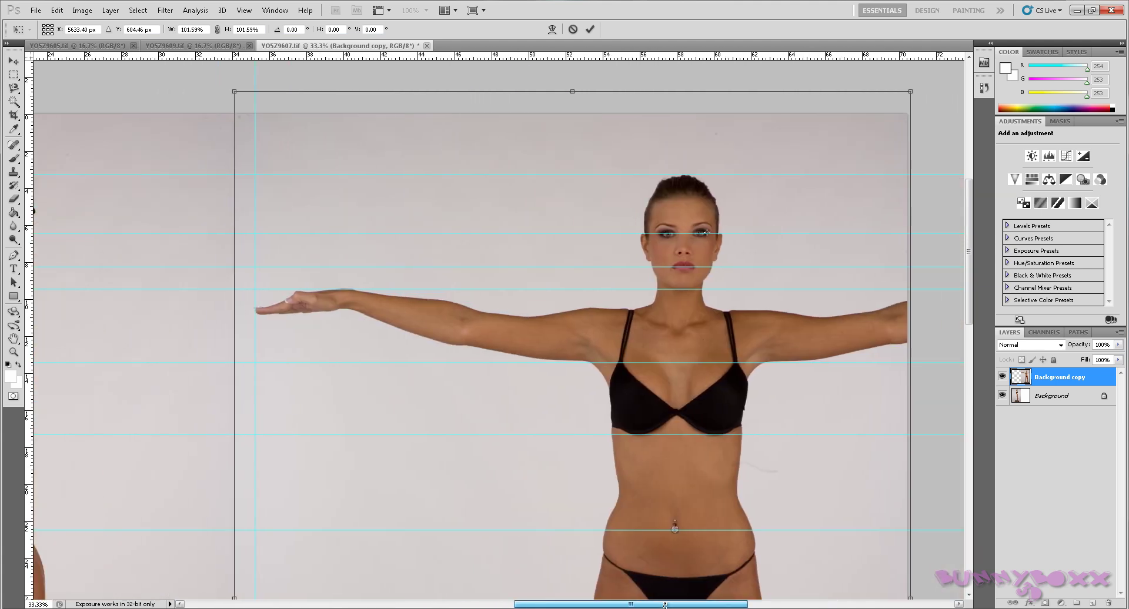
pyautogui.scroll(-1, 667, 388)
# Reposition a vertical guide near the photo's edge and apply the 101.59% scaling
pyautogui.scroll(-1, 680, 397)
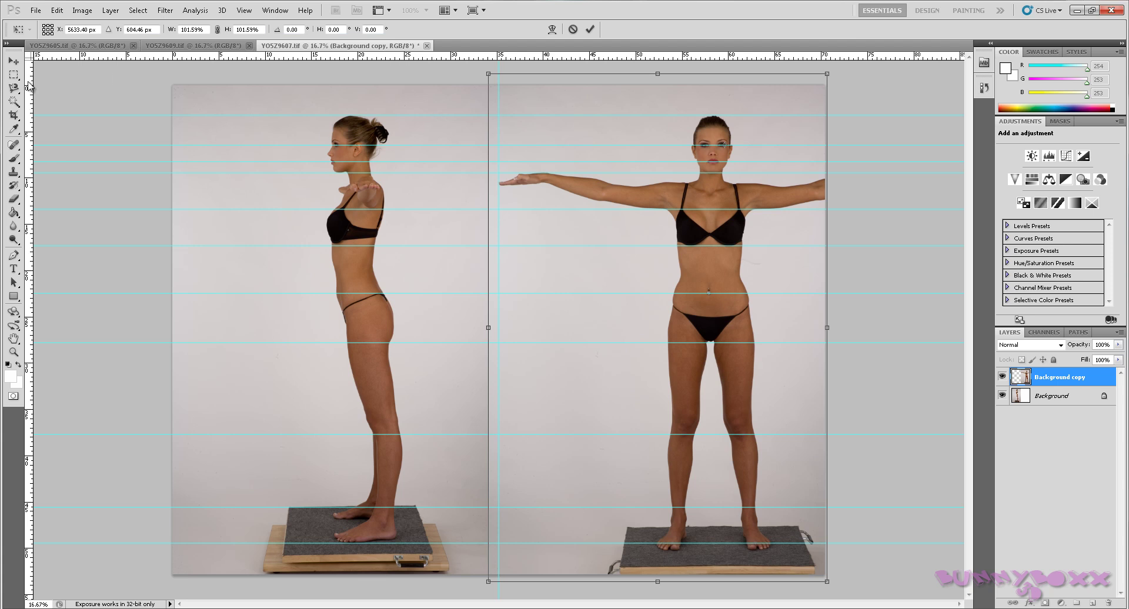
pyautogui.moveTo(136, 103); pyautogui.dragTo(23, 165)
pyautogui.click(12, 74)
pyautogui.click(504, 234)
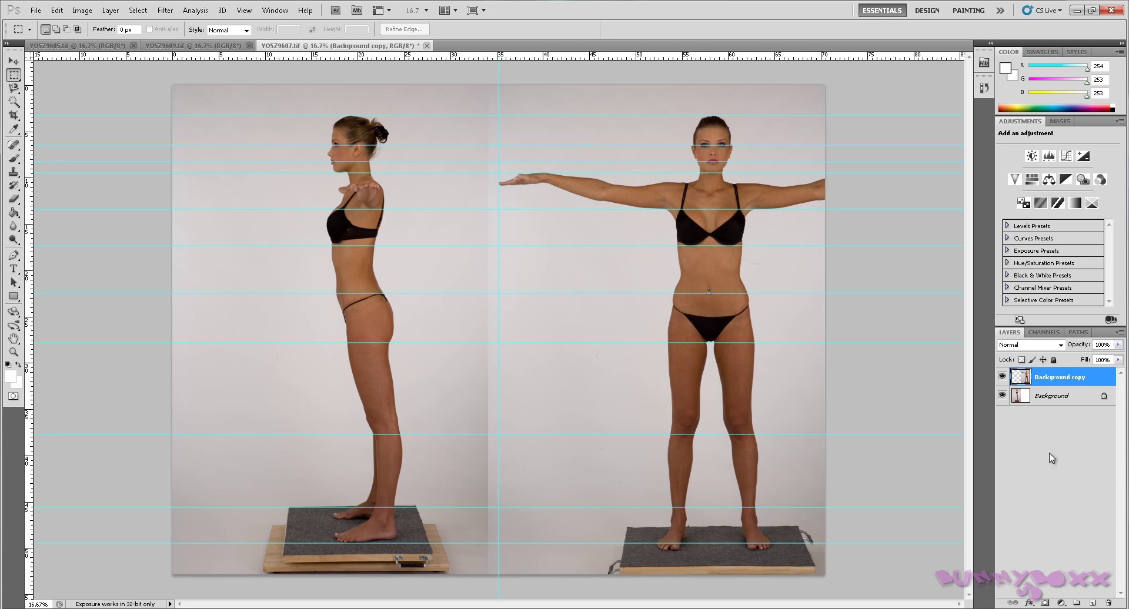
# Place guides at the photo's left, top and right edges, then marquee-select the left side-view half
pyautogui.click(1026, 400)
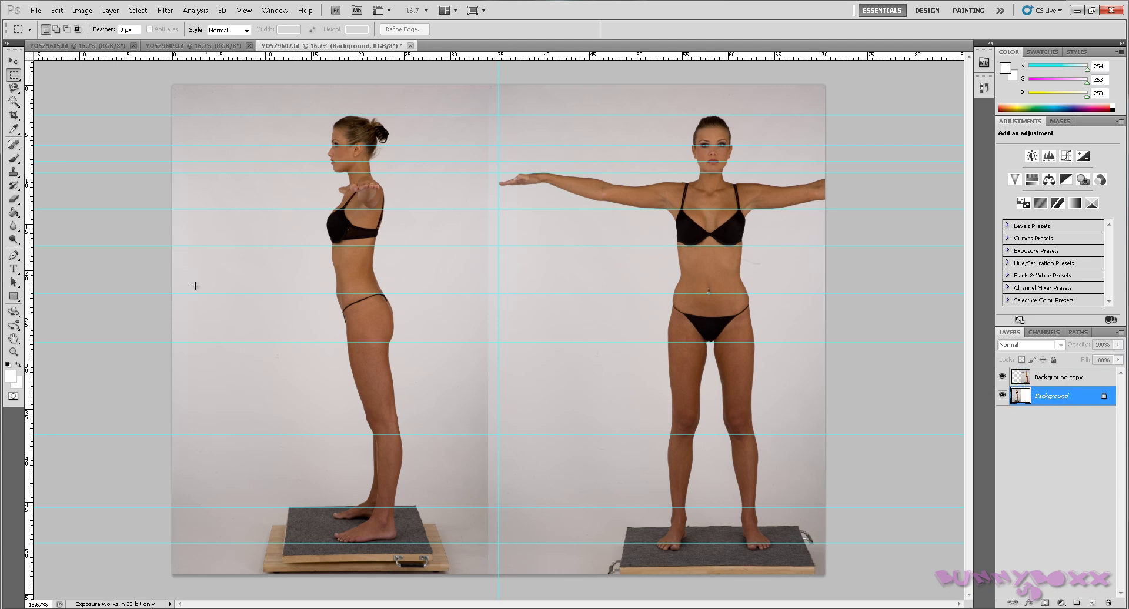
pyautogui.moveTo(27, 80); pyautogui.dragTo(173, 124)
pyautogui.moveTo(207, 55); pyautogui.dragTo(304, 574)
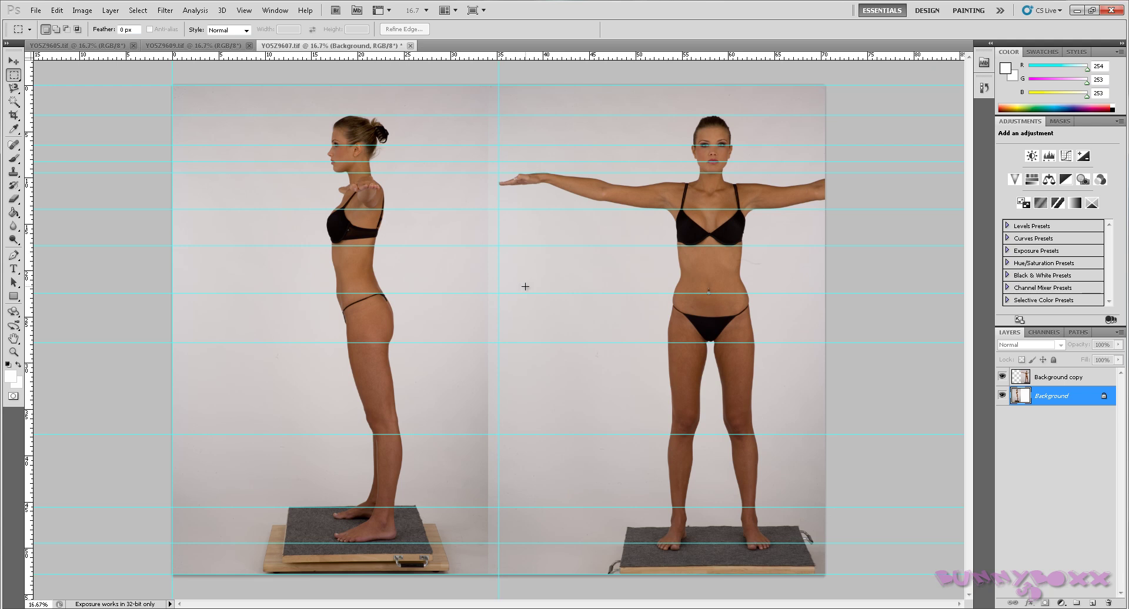
pyautogui.click(1065, 378)
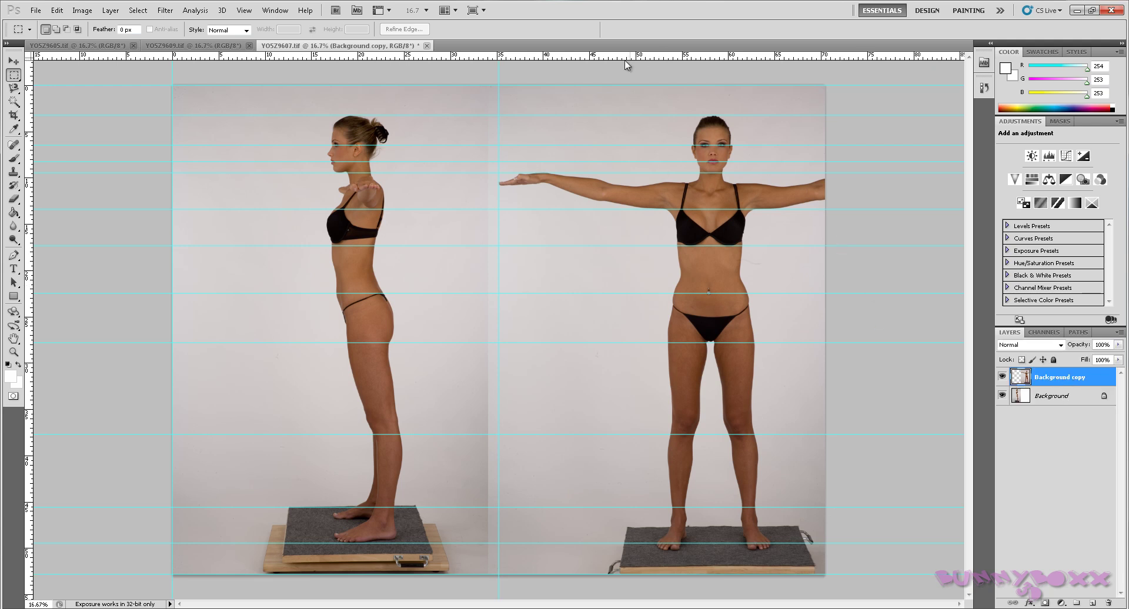
pyautogui.moveTo(29, 147); pyautogui.dragTo(824, 239)
pyautogui.click(1038, 396)
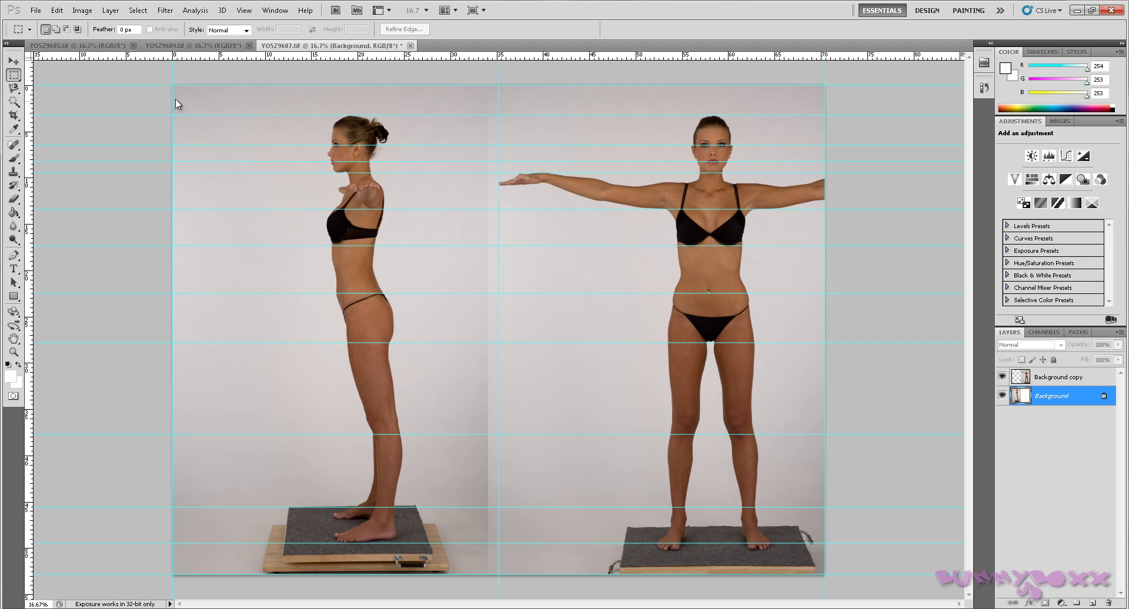
pyautogui.moveTo(196, 115); pyautogui.dragTo(499, 574)
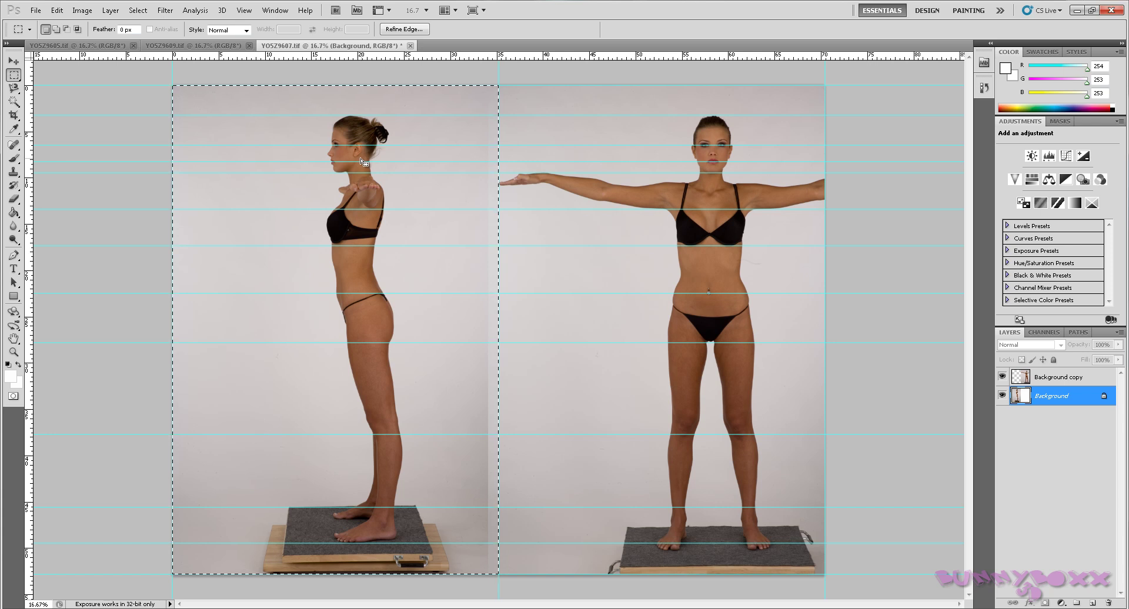
# Copy the selected side-view half, create a Clipboard-sized new document, and paste it in
pyautogui.click(57, 10)
pyautogui.click(86, 91)
pyautogui.click(38, 11)
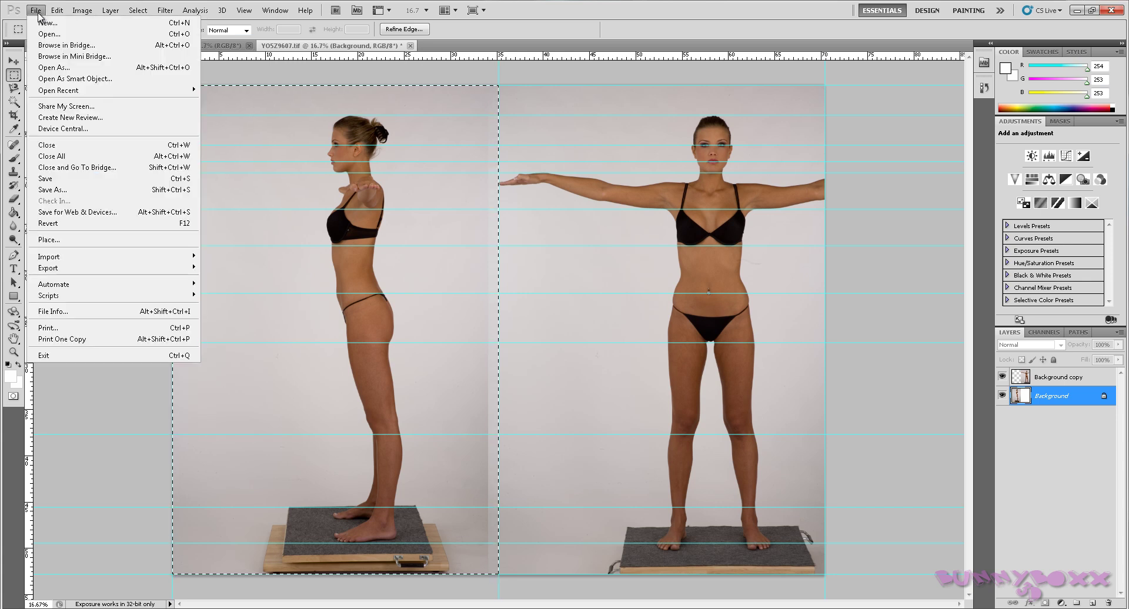
pyautogui.click(42, 22)
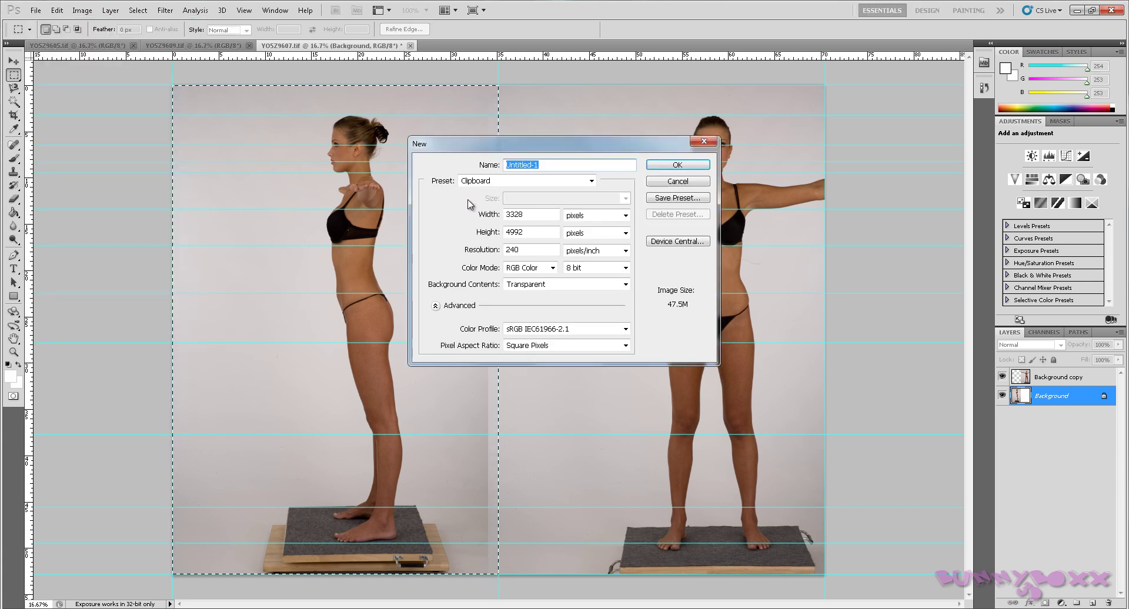
pyautogui.click(674, 168)
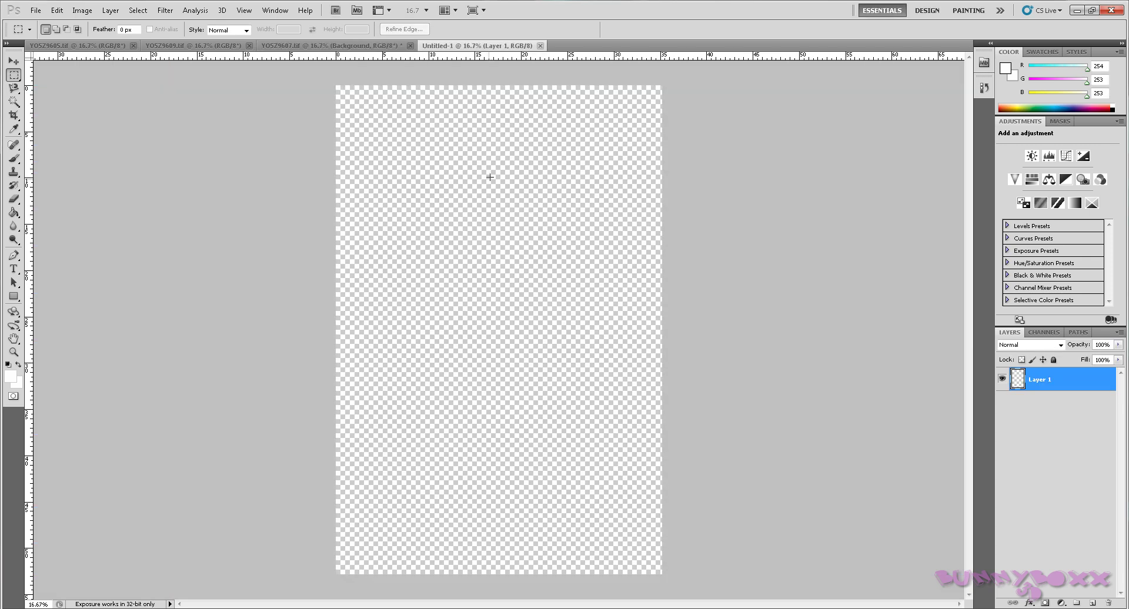
pyautogui.click(57, 10)
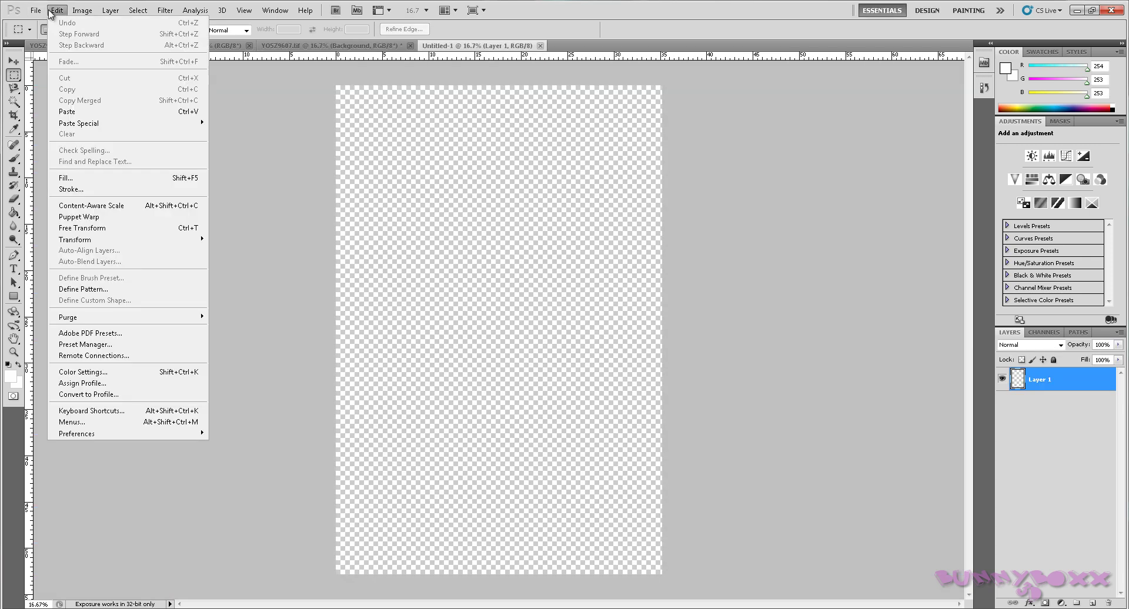
pyautogui.click(75, 110)
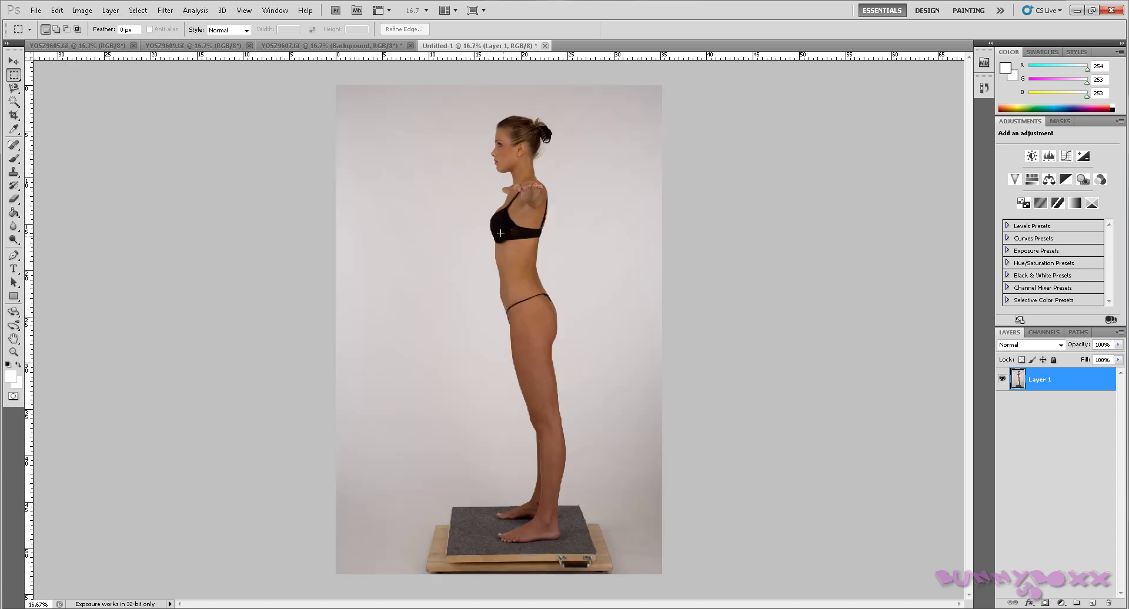
# Move the selection onto the front-view half, copy it, and paste it into a new Untitled-2
pyautogui.click(297, 46)
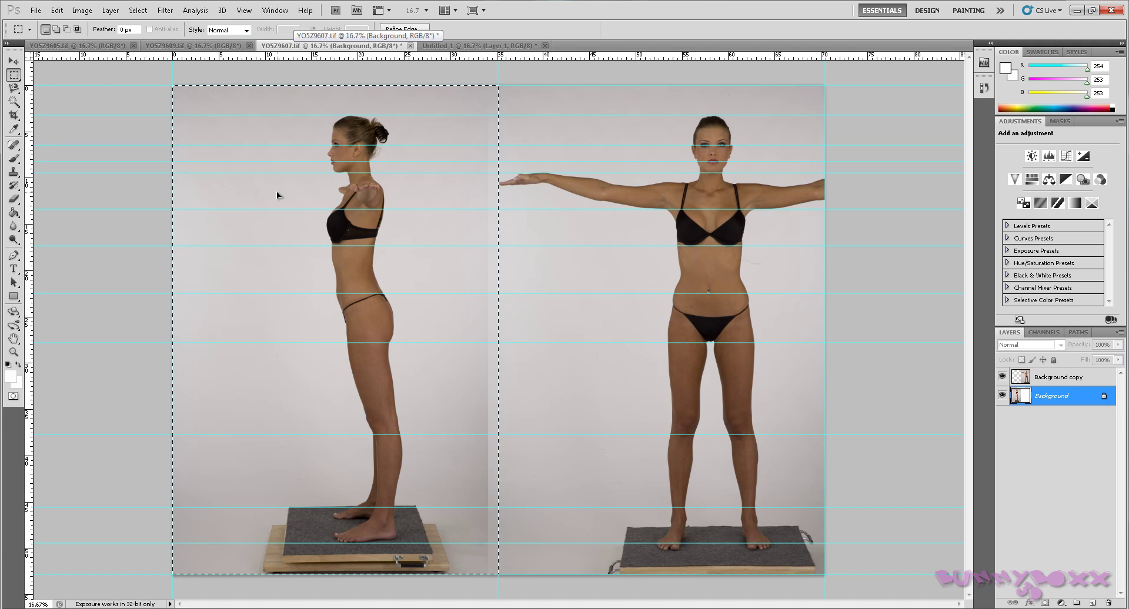
pyautogui.moveTo(276, 191); pyautogui.dragTo(607, 191)
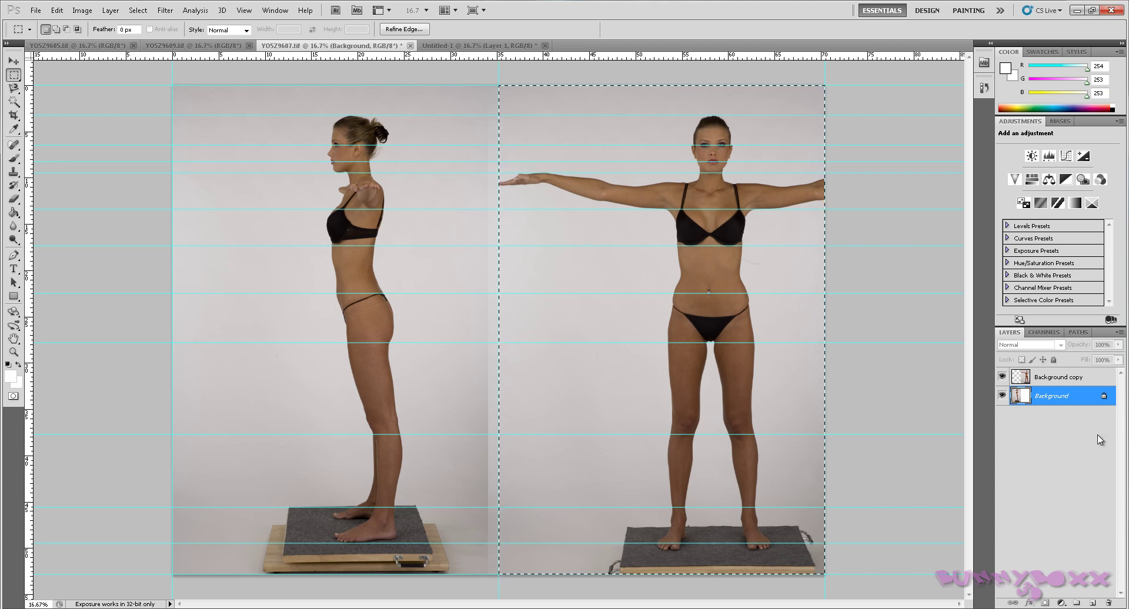
pyautogui.click(1047, 379)
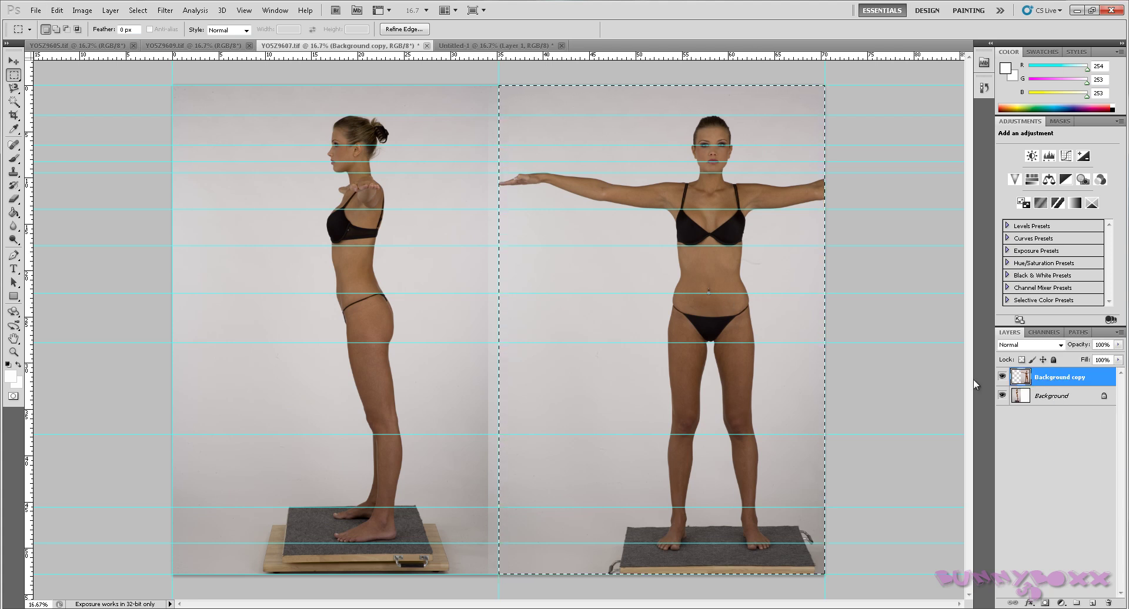
pyautogui.click(57, 10)
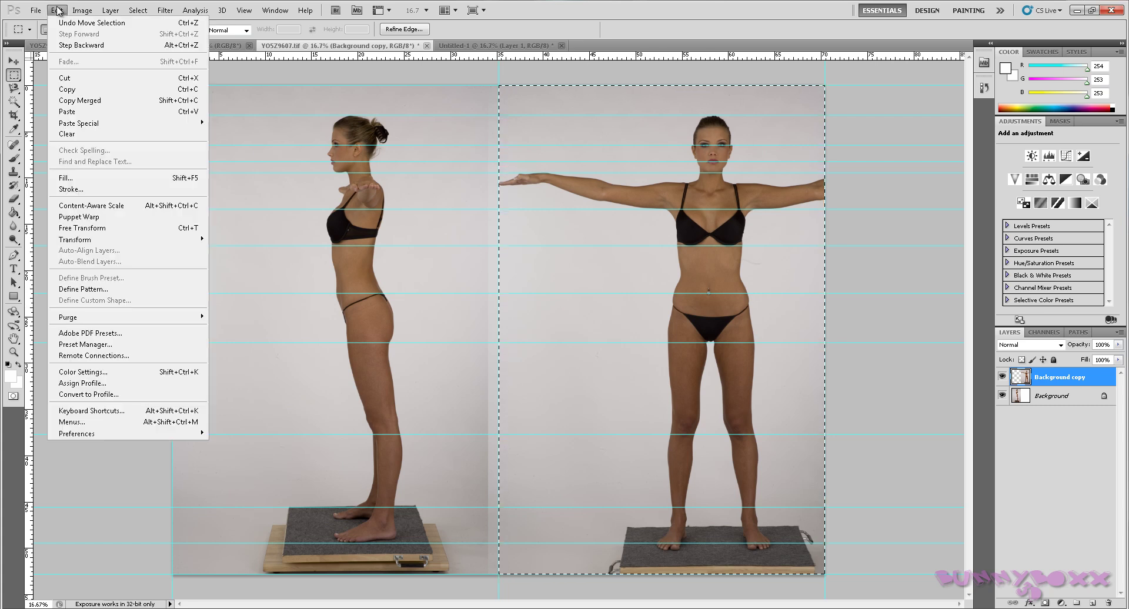
pyautogui.click(70, 89)
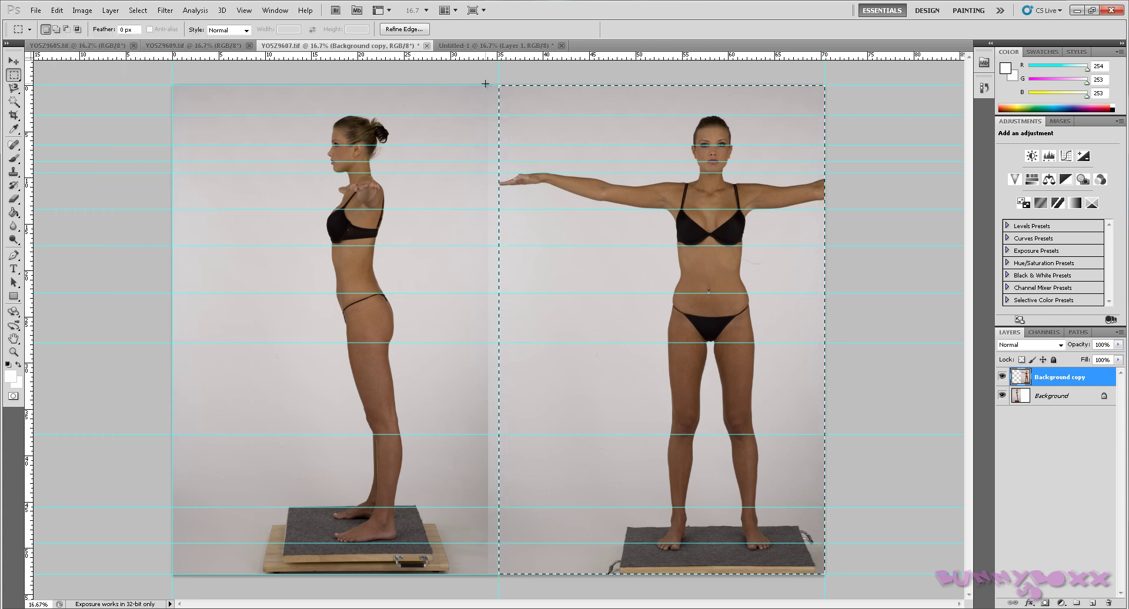
pyautogui.click(38, 11)
pyautogui.click(48, 23)
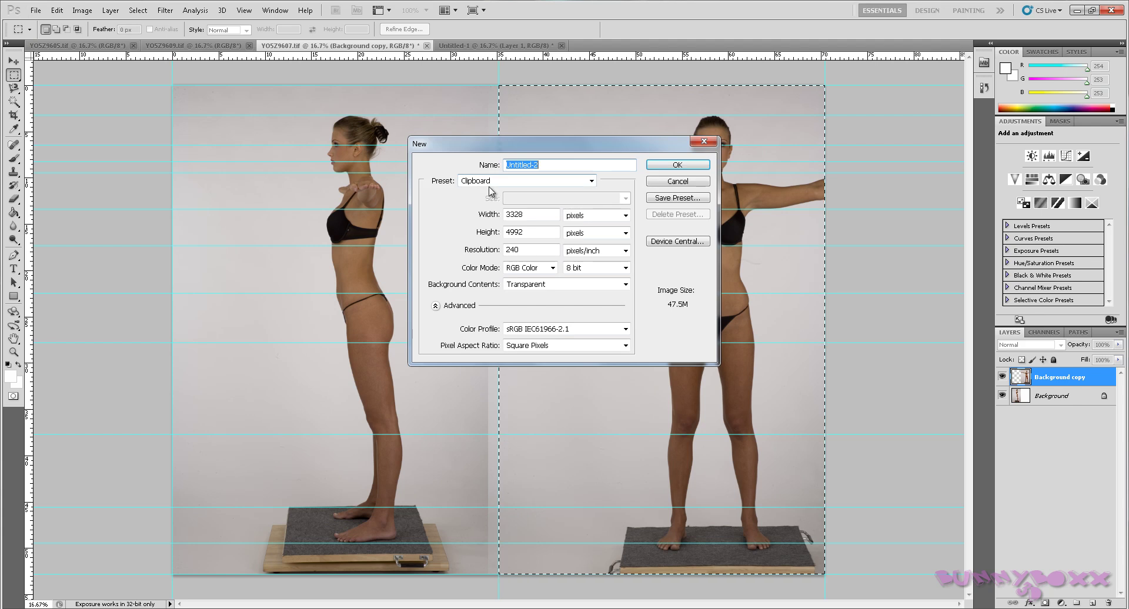
pyautogui.click(684, 168)
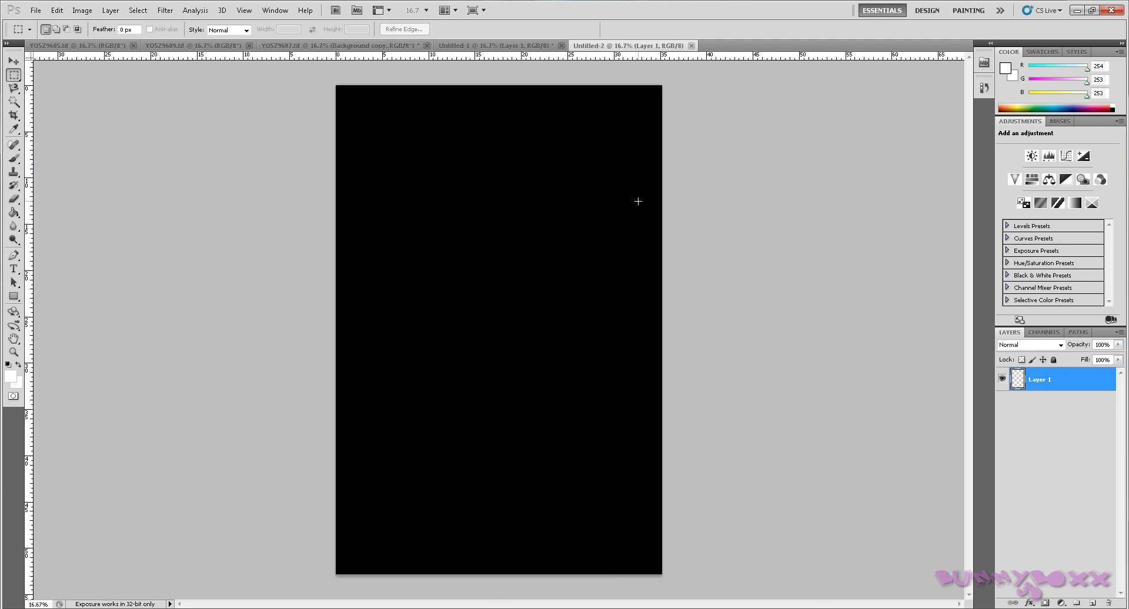
pyautogui.click(57, 11)
pyautogui.click(74, 113)
# Flip between Untitled-1, Untitled-2 and the original image to compare the views
pyautogui.click(498, 47)
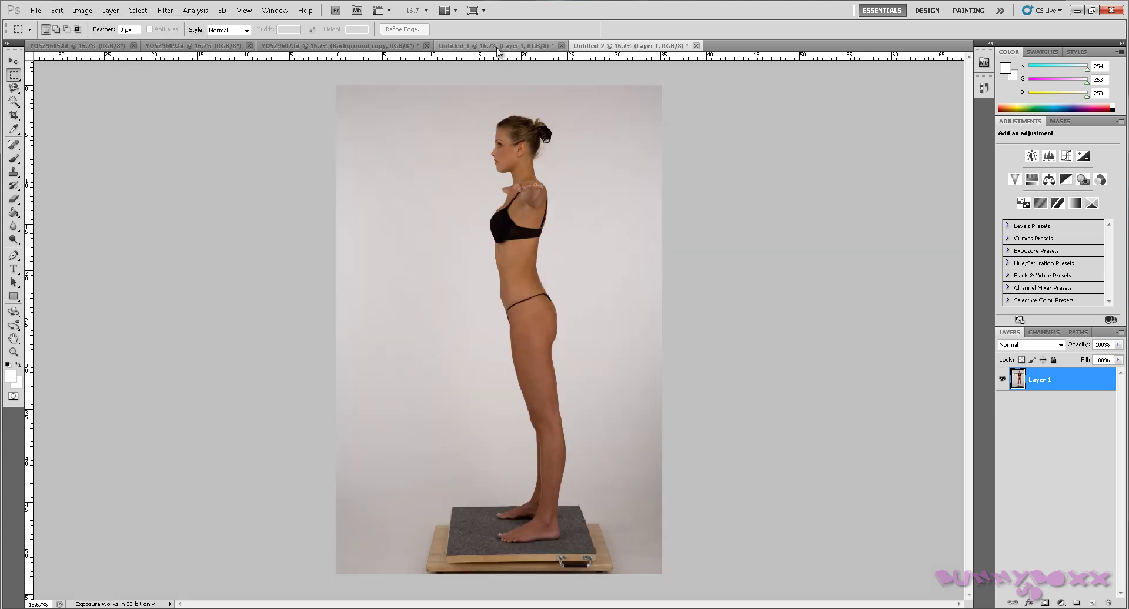
pyautogui.click(610, 46)
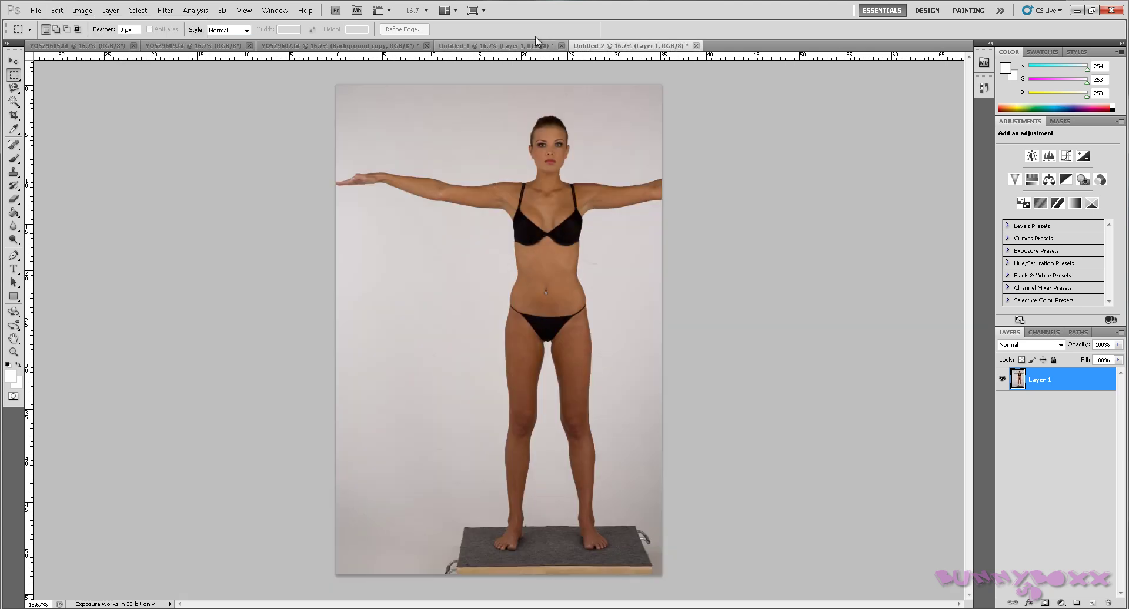
pyautogui.click(505, 45)
pyautogui.click(597, 48)
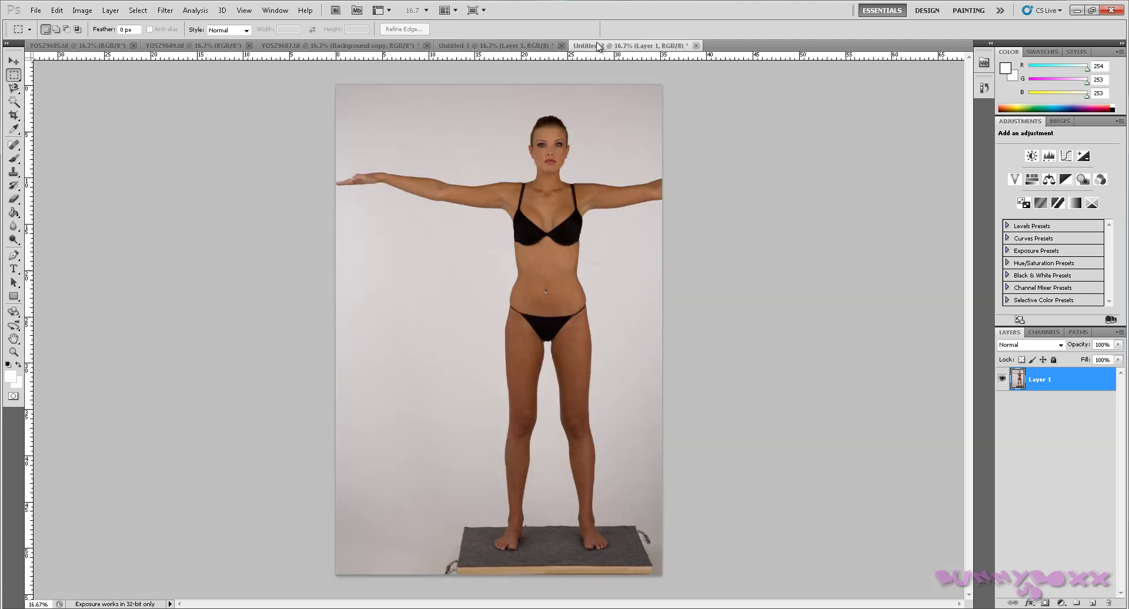
pyautogui.click(523, 47)
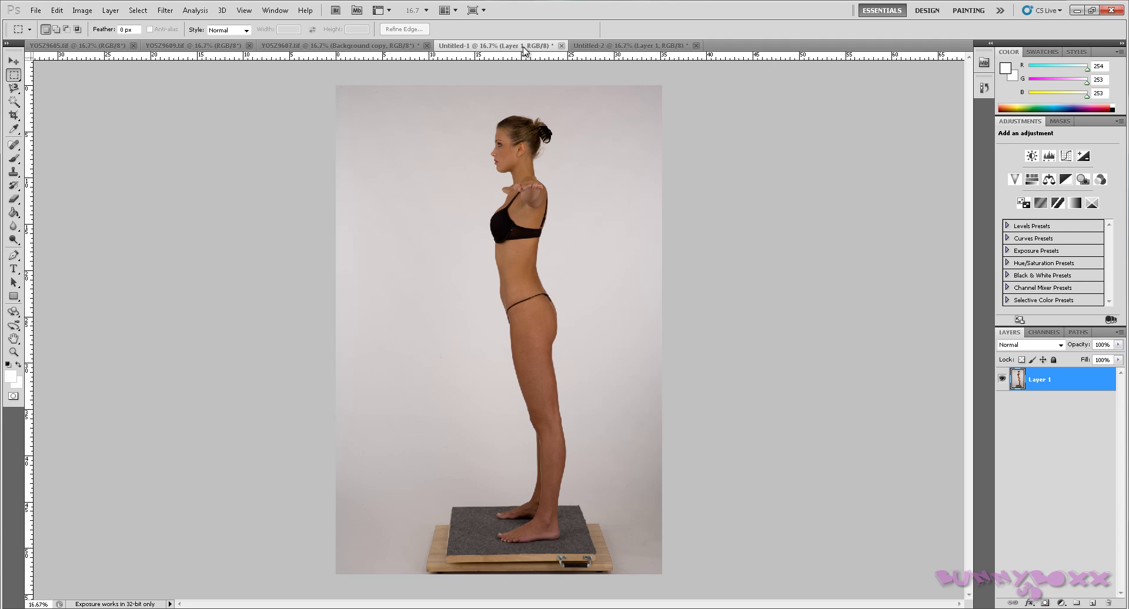
pyautogui.click(612, 50)
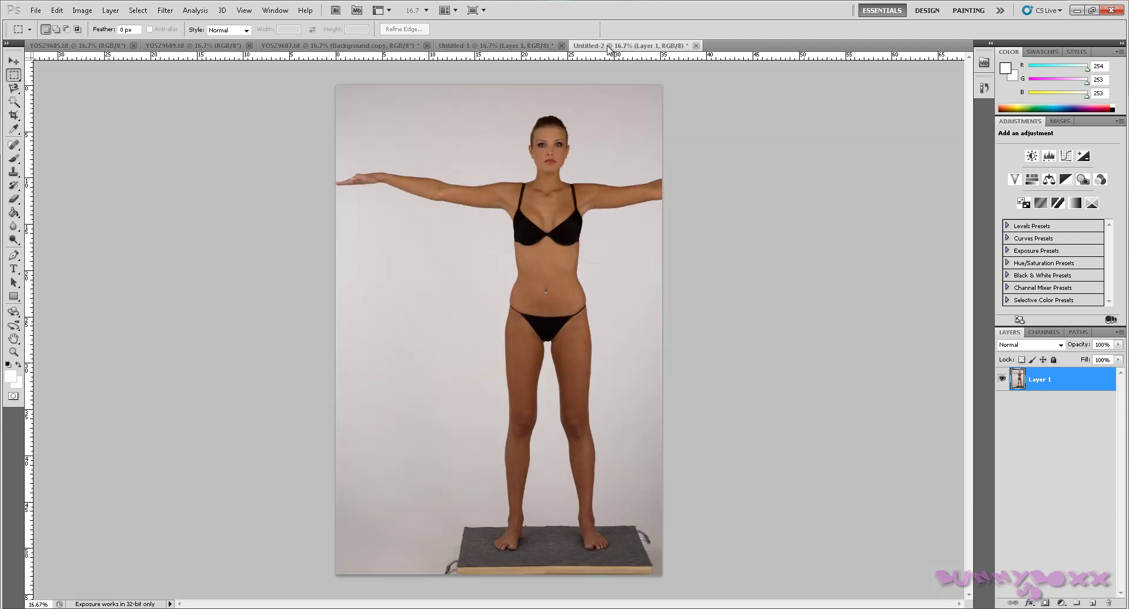
pyautogui.click(523, 46)
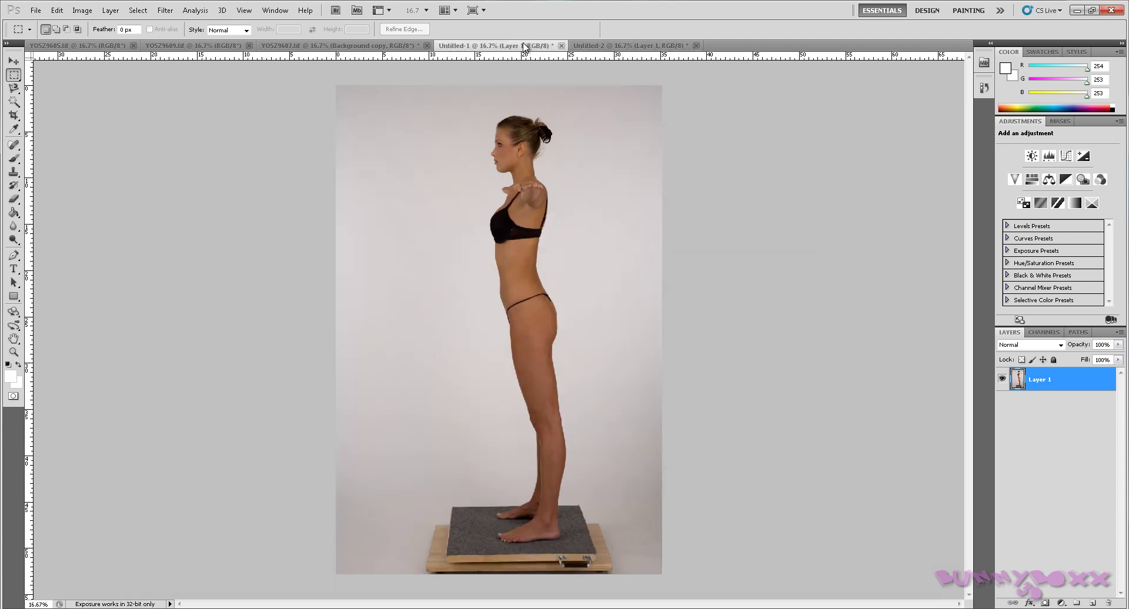
pyautogui.click(386, 50)
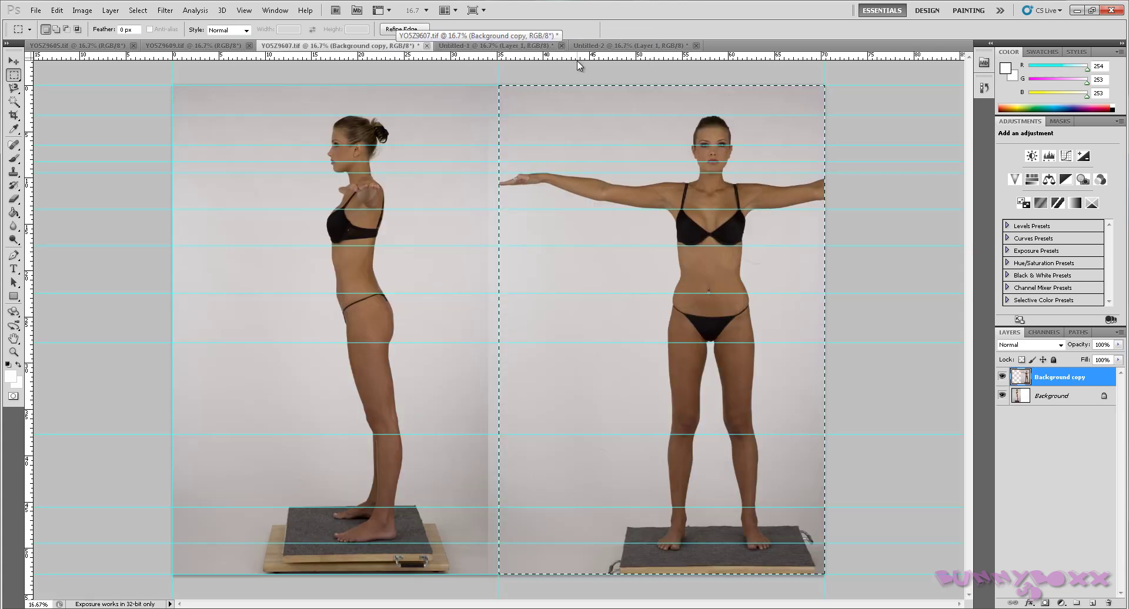
pyautogui.click(536, 46)
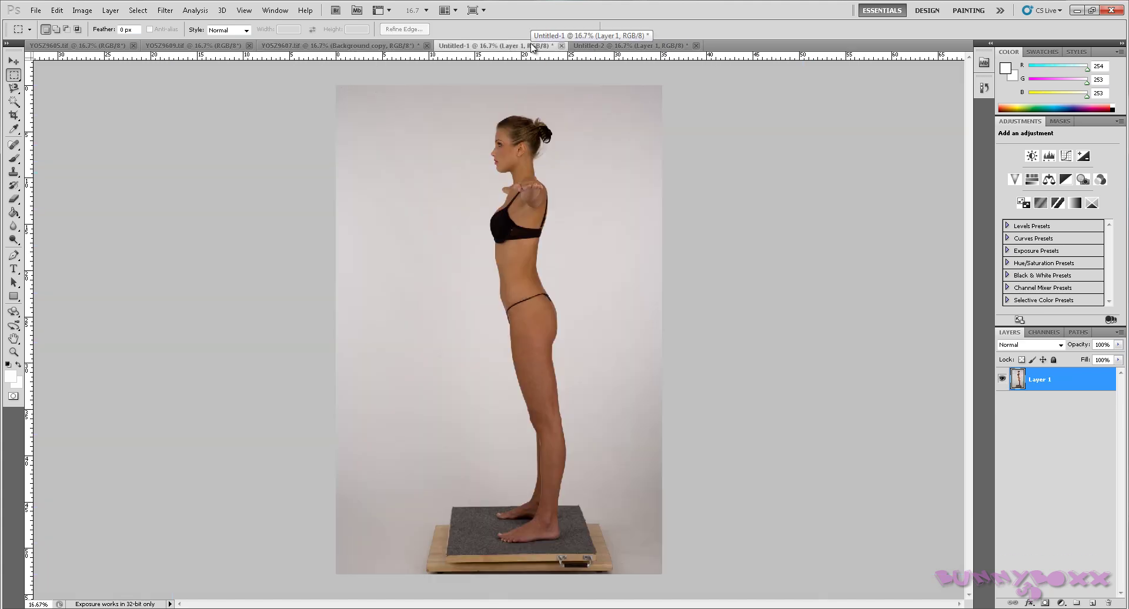
# Duplicate Untitled-2's Layer 1 into the side-view document Untitled-1
pyautogui.click(604, 52)
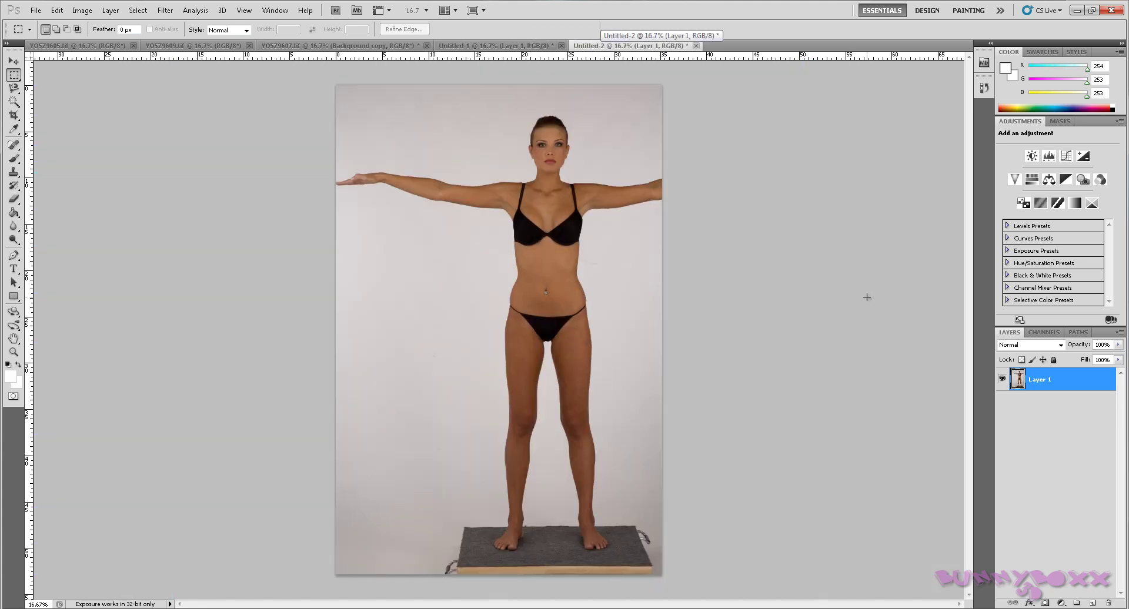
pyautogui.rightClick(1058, 386)
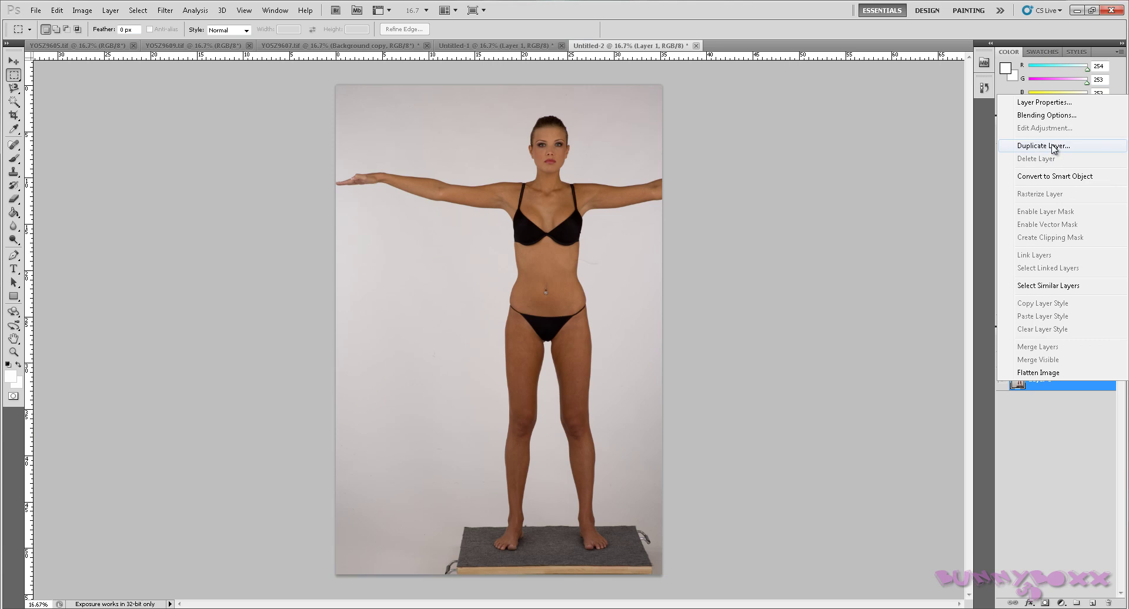
pyautogui.click(1056, 147)
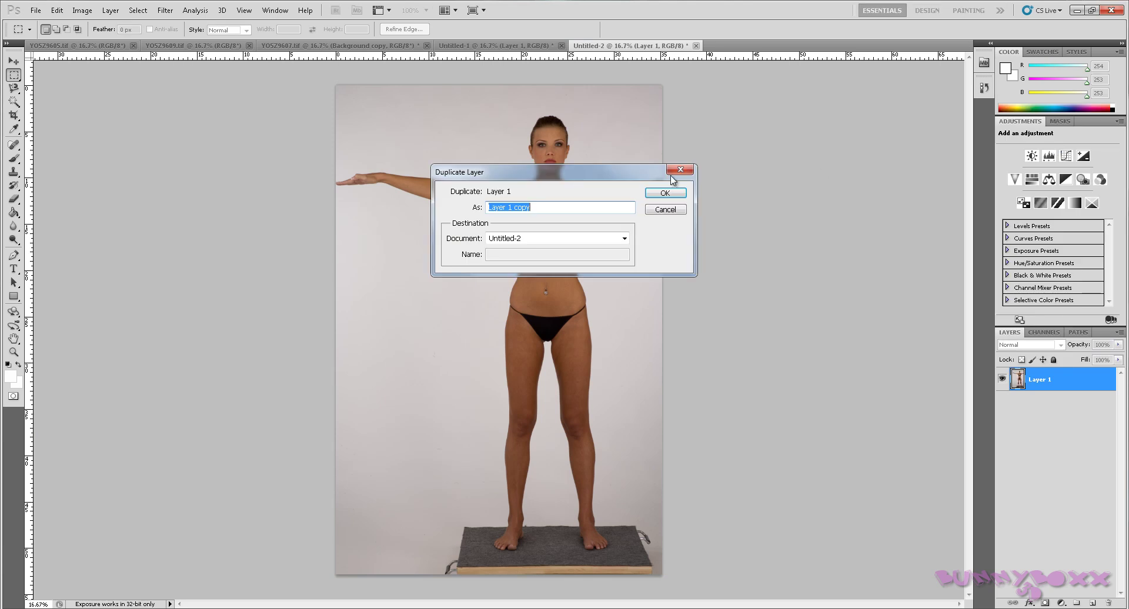
pyautogui.click(622, 240)
pyautogui.click(574, 278)
pyautogui.click(673, 196)
pyautogui.click(549, 46)
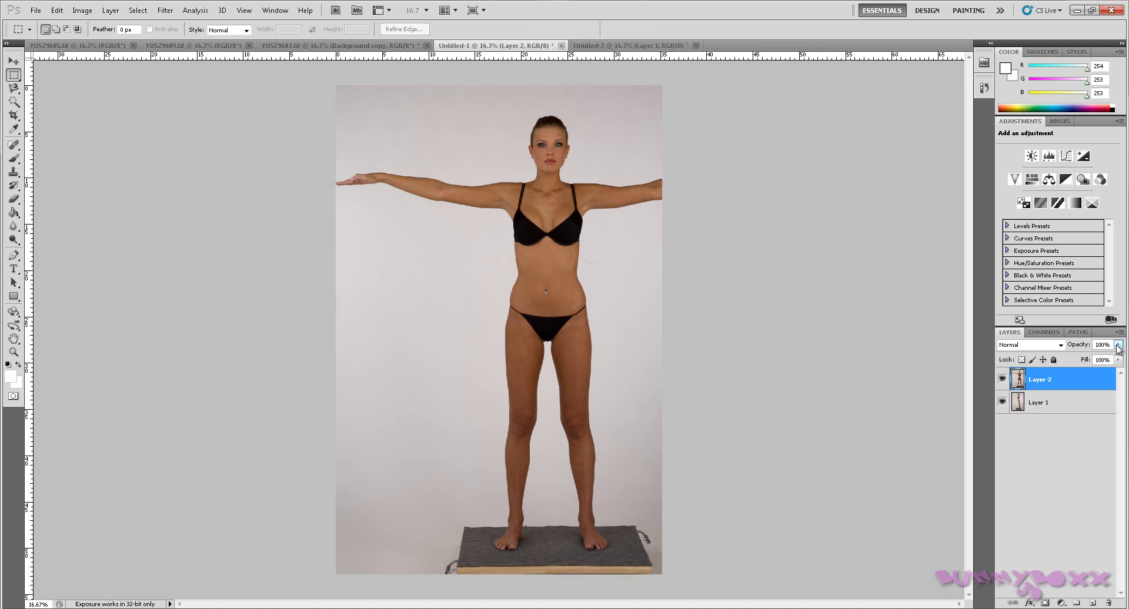
# Set the overlay to 66% opacity, add a guide at the head top, then restore 100%
pyautogui.moveTo(1117, 348); pyautogui.dragTo(1099, 360)
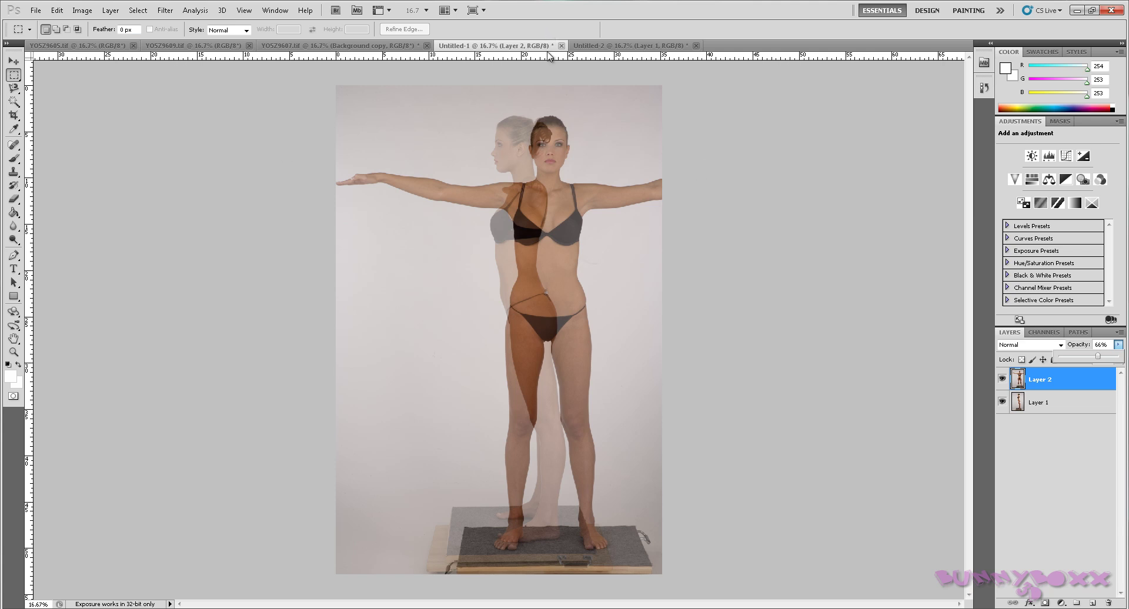
pyautogui.moveTo(549, 58); pyautogui.dragTo(566, 116)
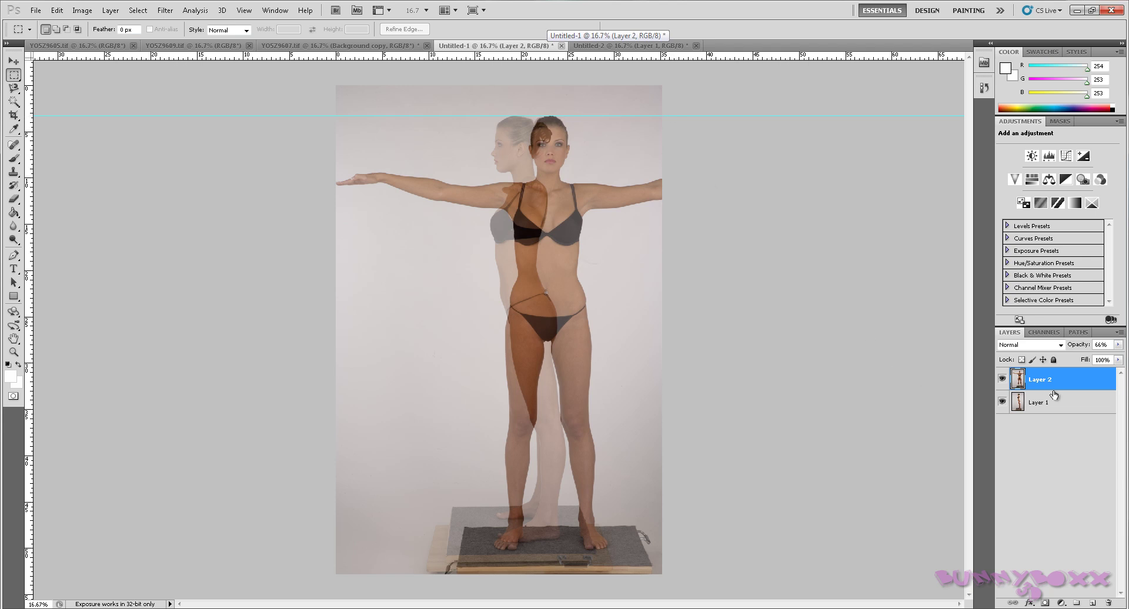
pyautogui.click(1117, 345)
pyautogui.moveTo(1096, 356); pyautogui.dragTo(1118, 356)
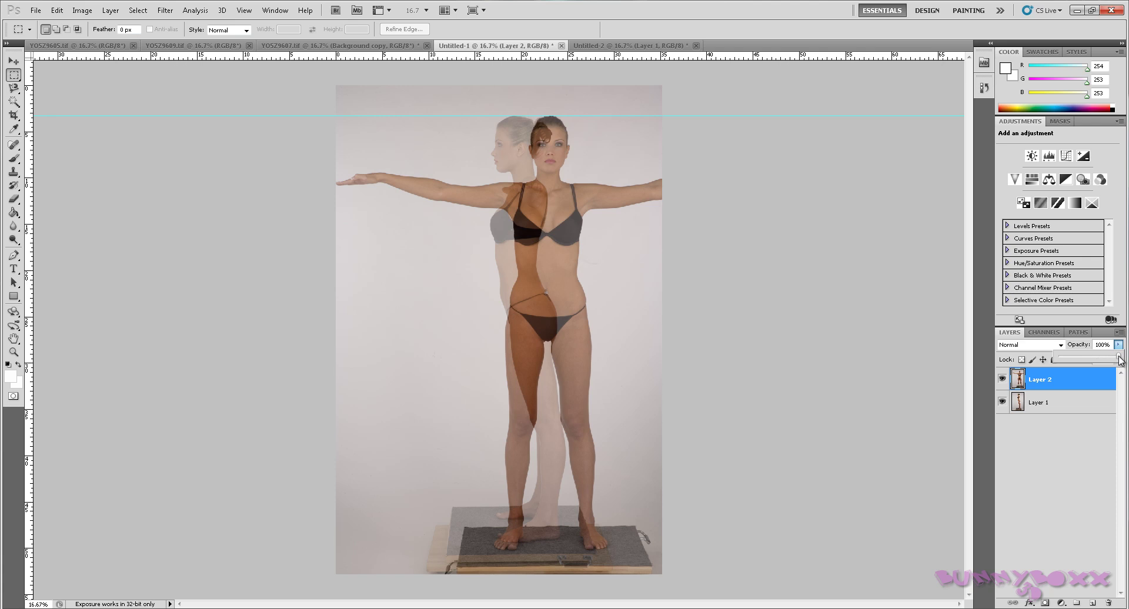
# Hide and delete the temporary Layer 2 overlay from Untitled-1
pyautogui.click(1025, 405)
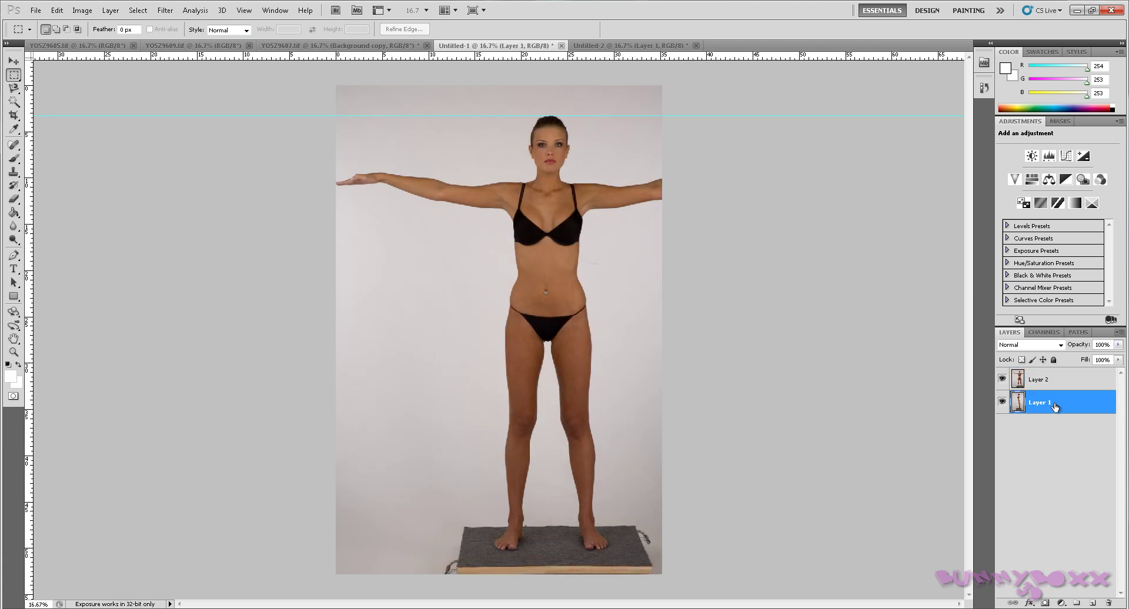
pyautogui.click(604, 47)
pyautogui.click(507, 47)
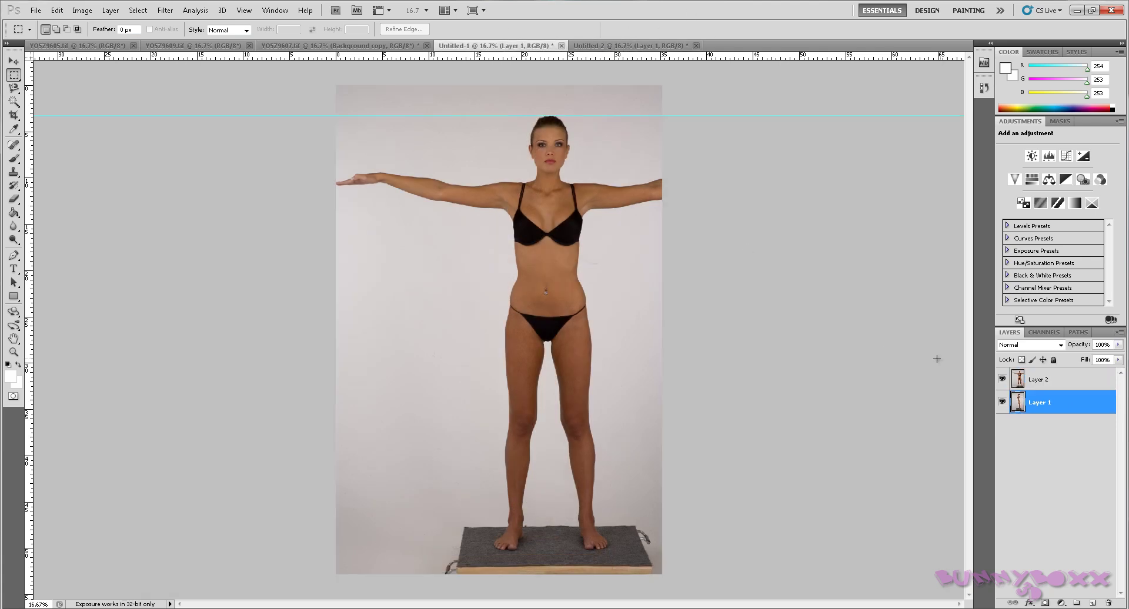
pyautogui.click(1001, 378)
pyautogui.click(1040, 386)
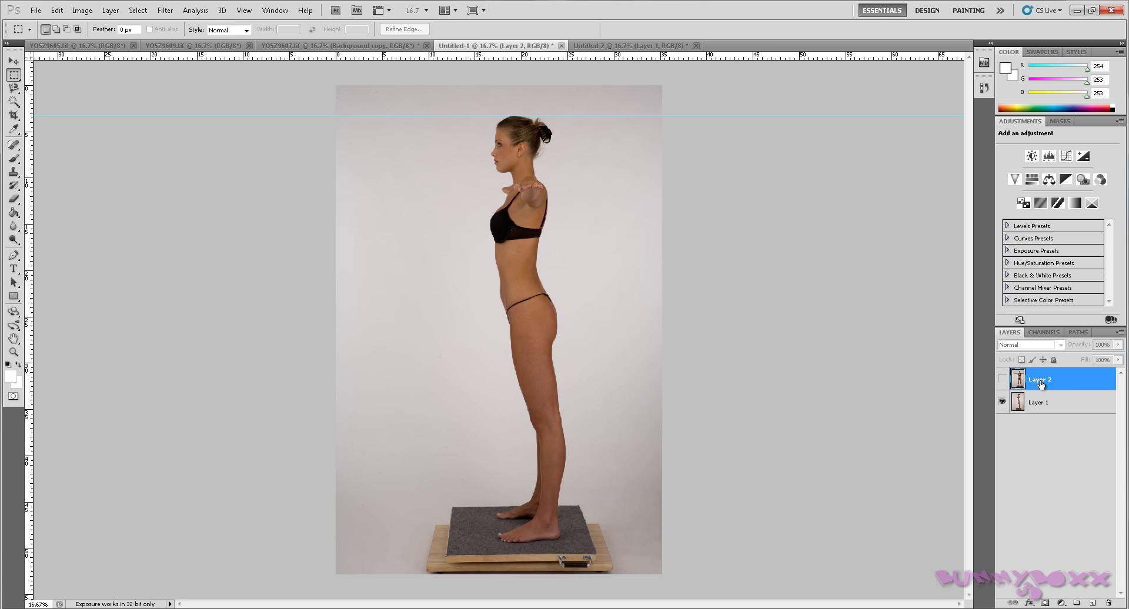
pyautogui.rightClick(1039, 384)
pyautogui.click(1066, 160)
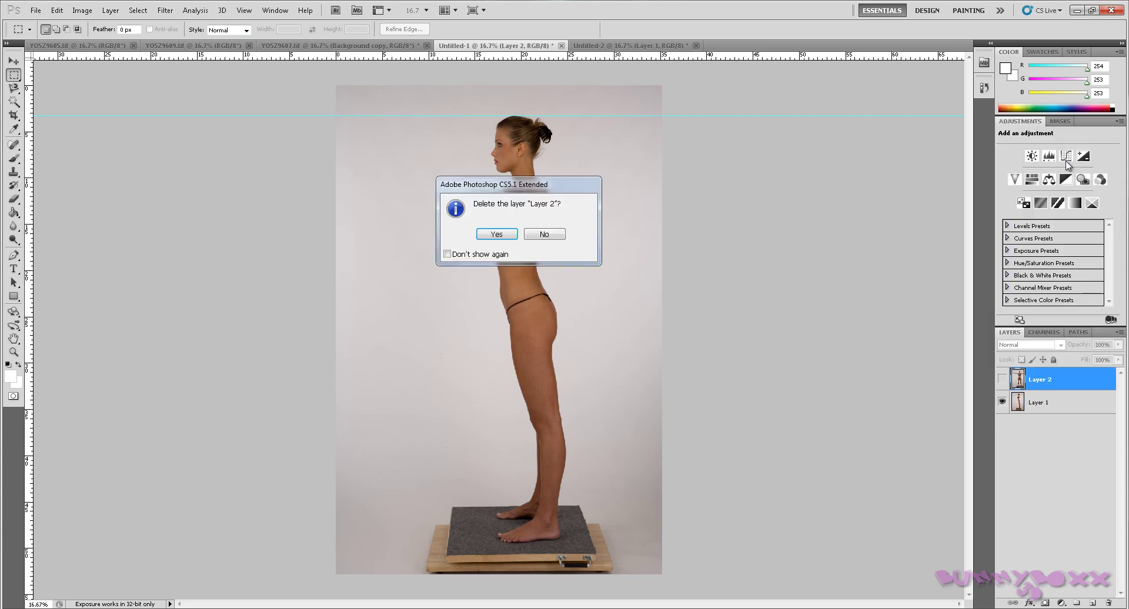
pyautogui.click(488, 233)
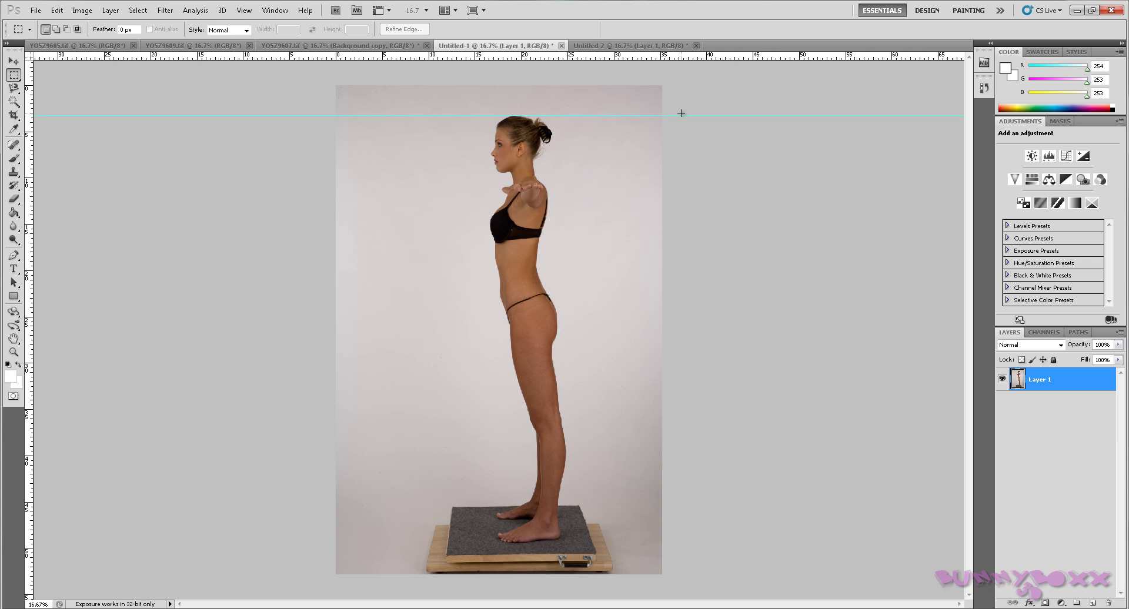
# Switch between the front-view and side-view documents before saving
pyautogui.click(35, 11)
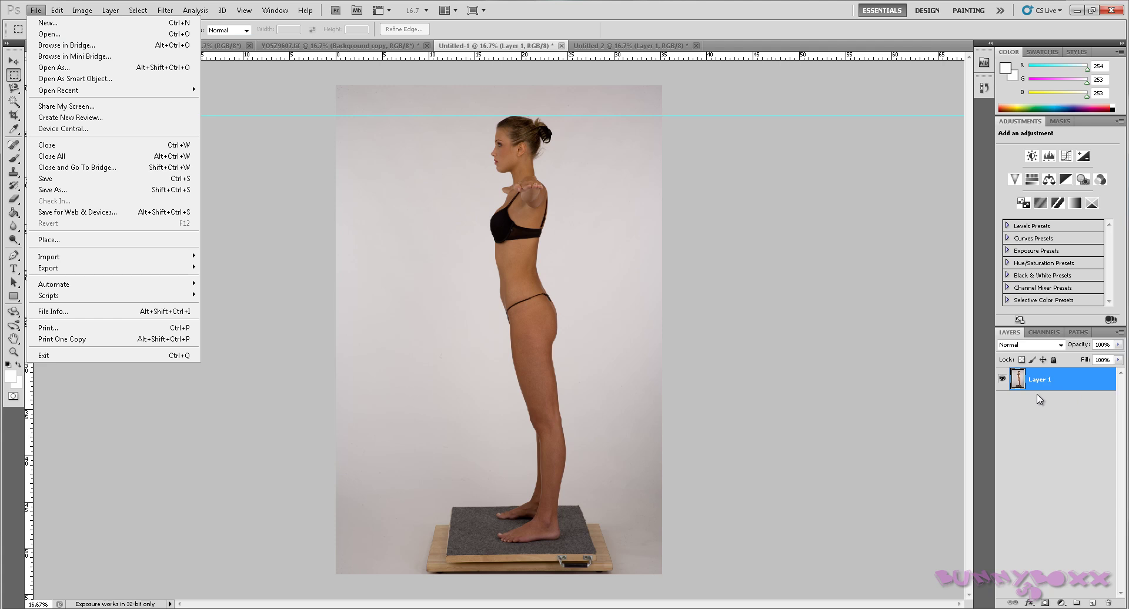
pyautogui.click(36, 10)
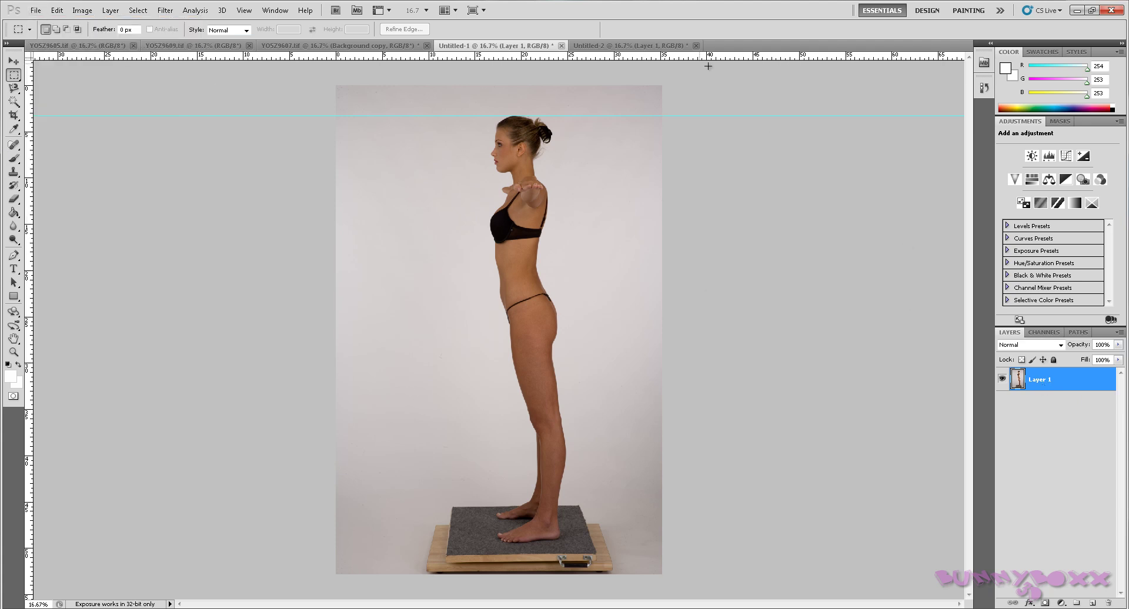
pyautogui.click(634, 46)
pyautogui.click(517, 46)
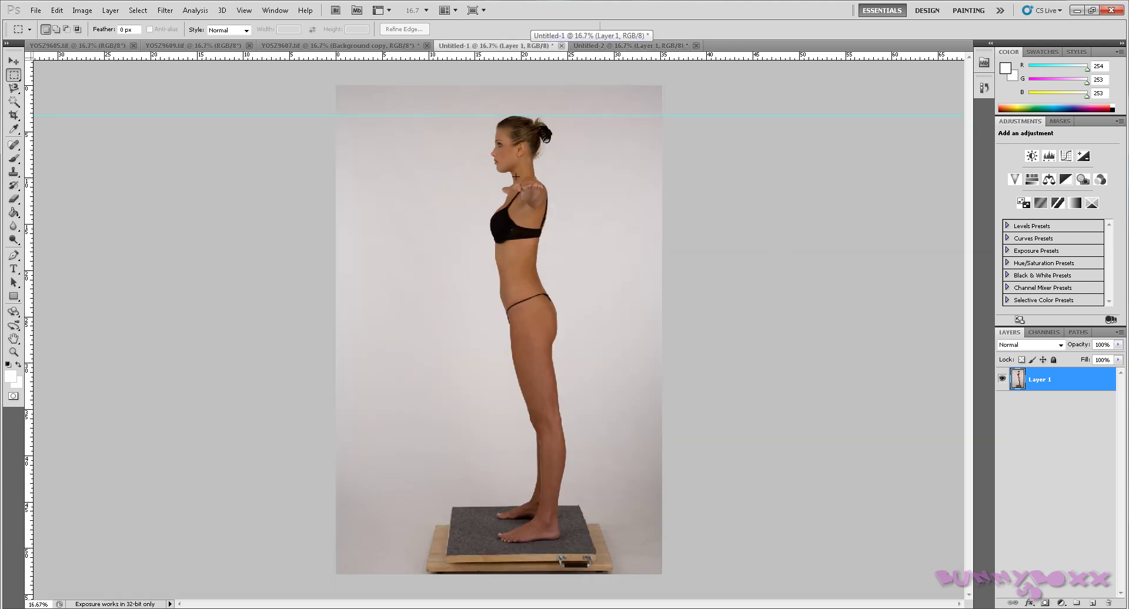
pyautogui.click(639, 47)
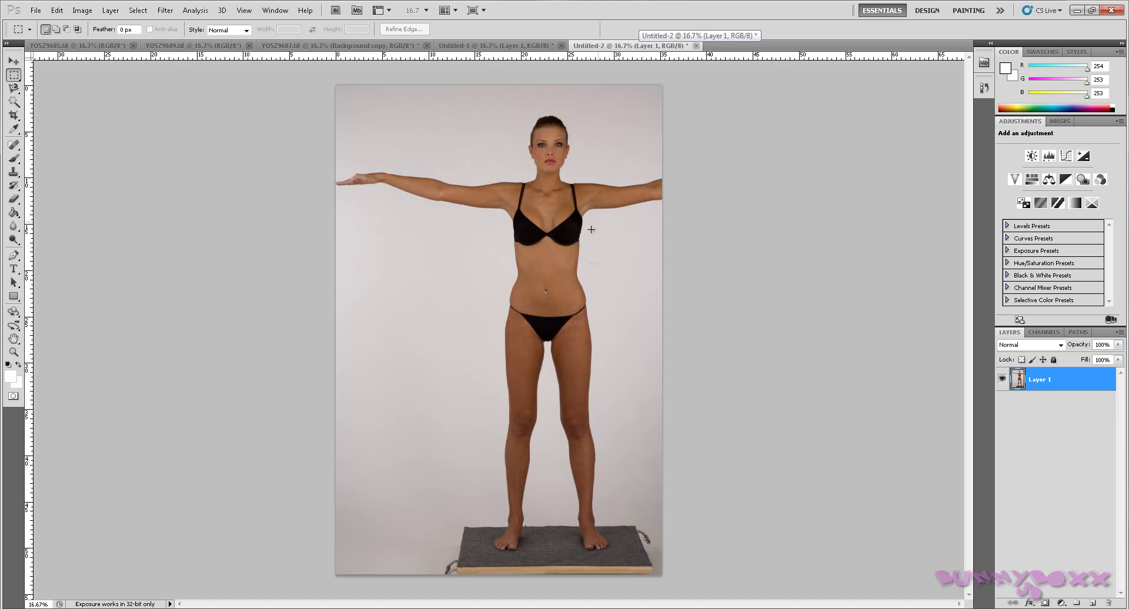
pyautogui.click(510, 47)
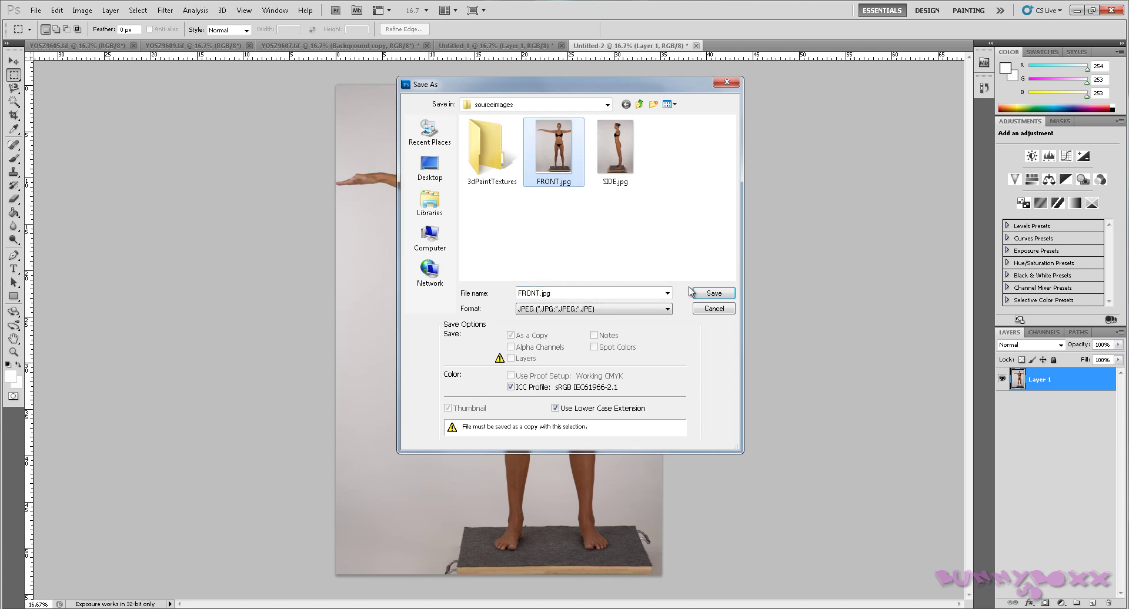
# Save as FRONT.jpg in sourceimages, replacing the old file at Maximum quality 12
pyautogui.click(708, 294)
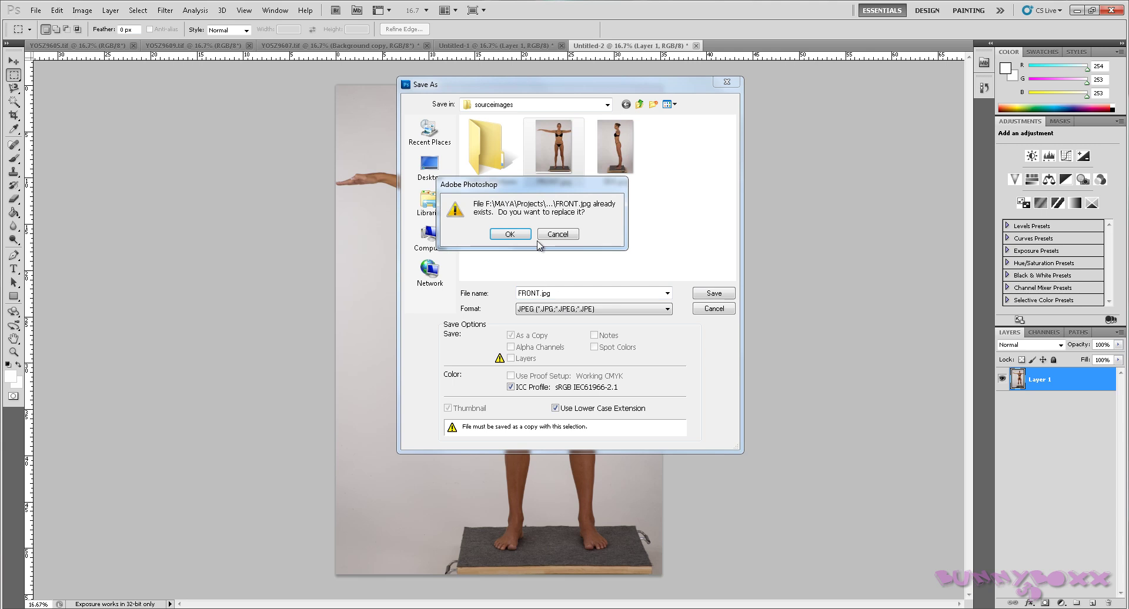
pyautogui.click(501, 234)
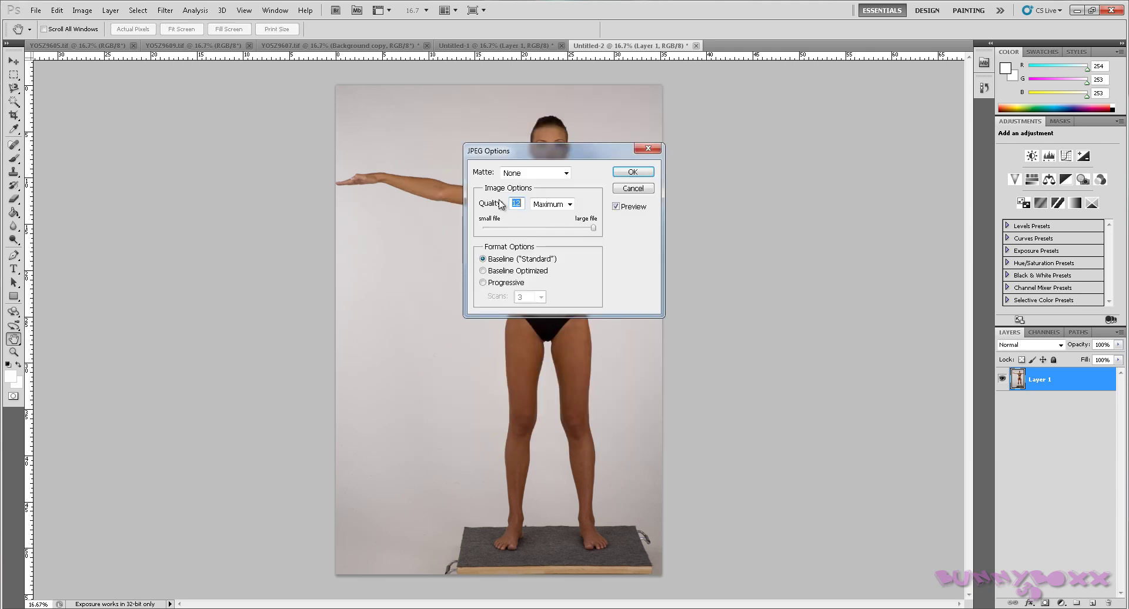
pyautogui.click(629, 172)
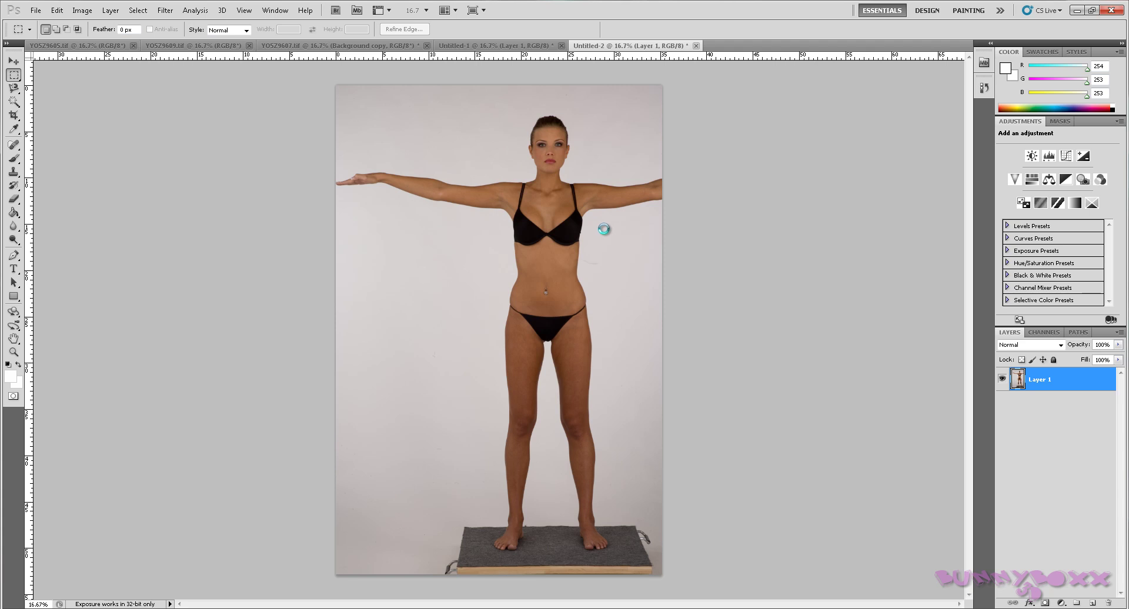